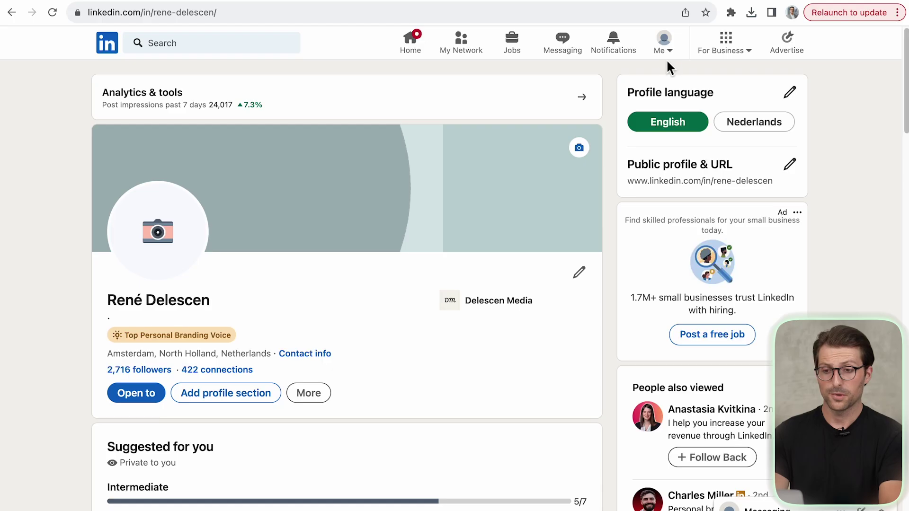
Step: Open the account's visibility settings and go to the option for sharing profile updates with the network
{"action": "left_click", "coordinate": [669, 59]}
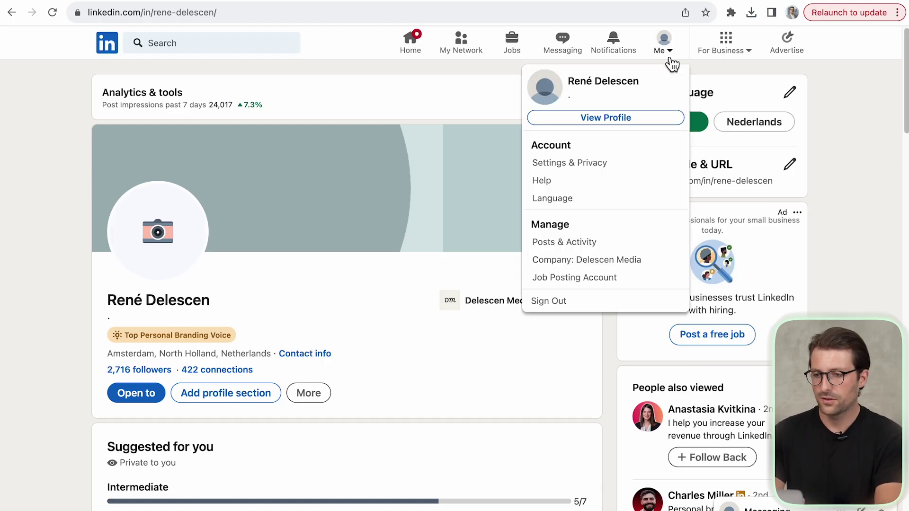
{"action": "left_click", "coordinate": [596, 170]}
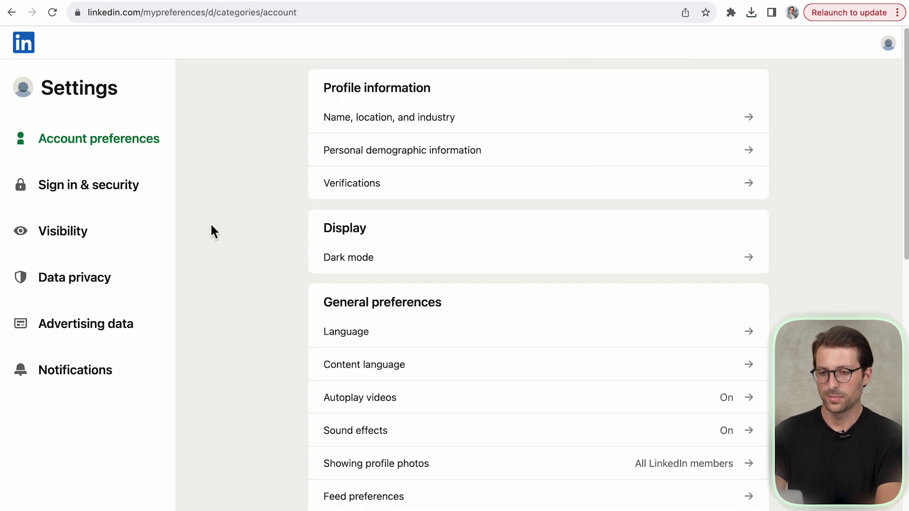
{"action": "left_click", "coordinate": [146, 242]}
{"action": "scroll", "coordinate": [147, 241], "scroll_direction": "down", "scroll_amount": 10}
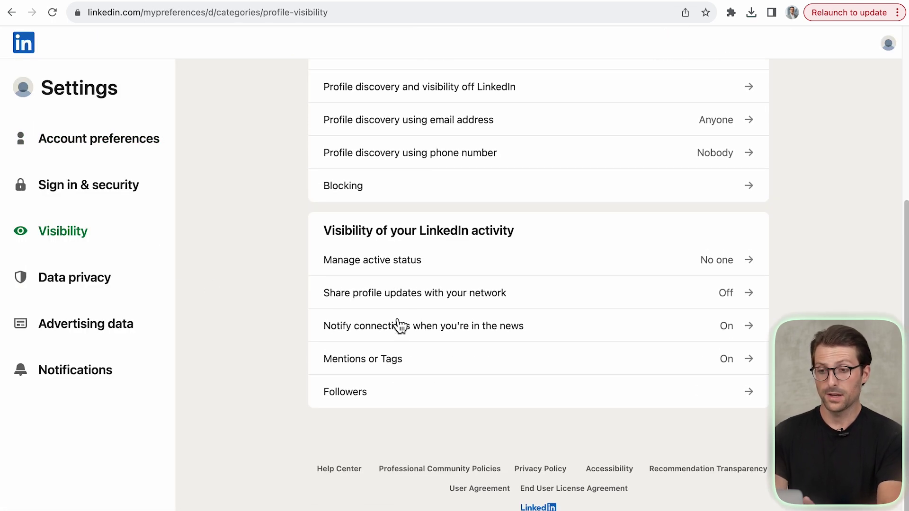
{"action": "left_click", "coordinate": [426, 303]}
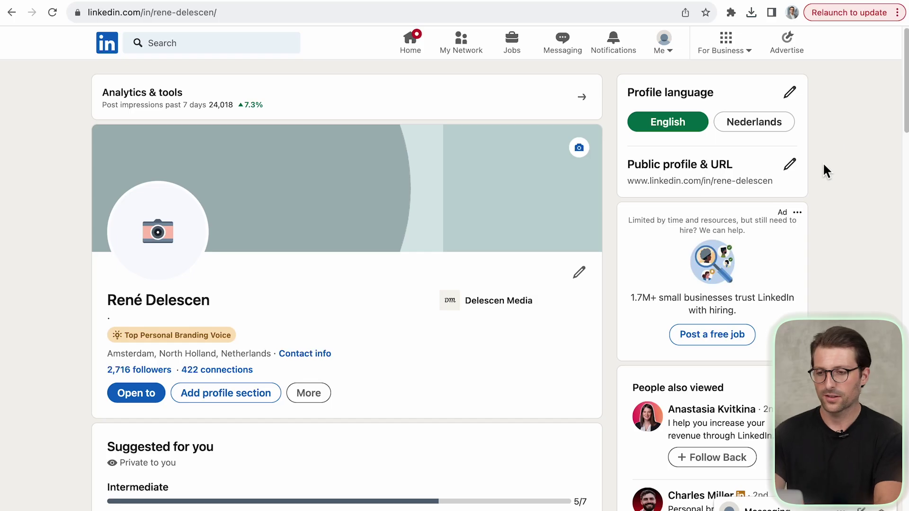
Step: Open the public profile settings and start editing the profile's custom URL
{"action": "left_click", "coordinate": [798, 168]}
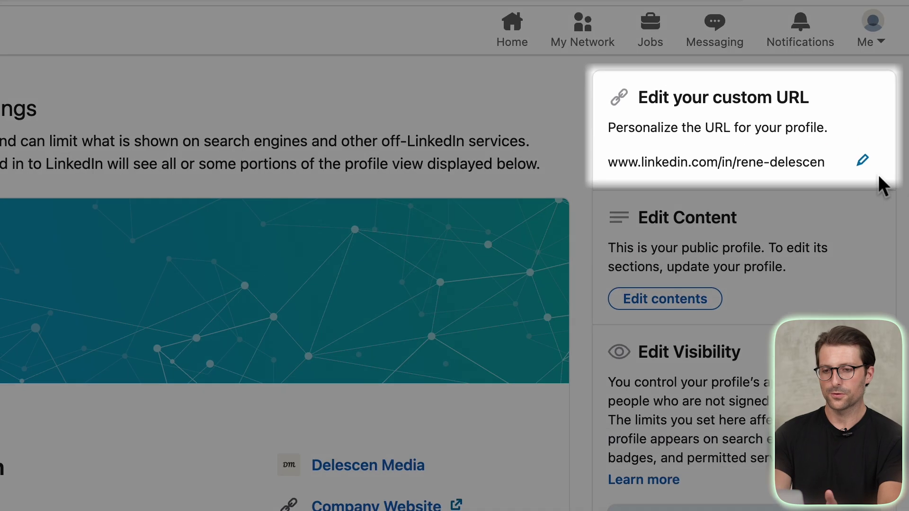
{"action": "left_click", "coordinate": [865, 166]}
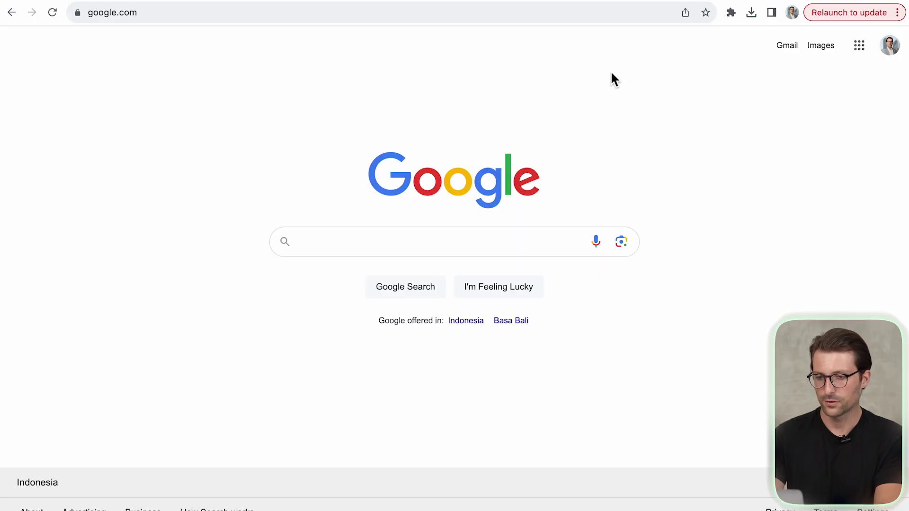
Step: Search Google for "background remover" and open the remove.bg website
{"action": "type", "text": "background remo"}
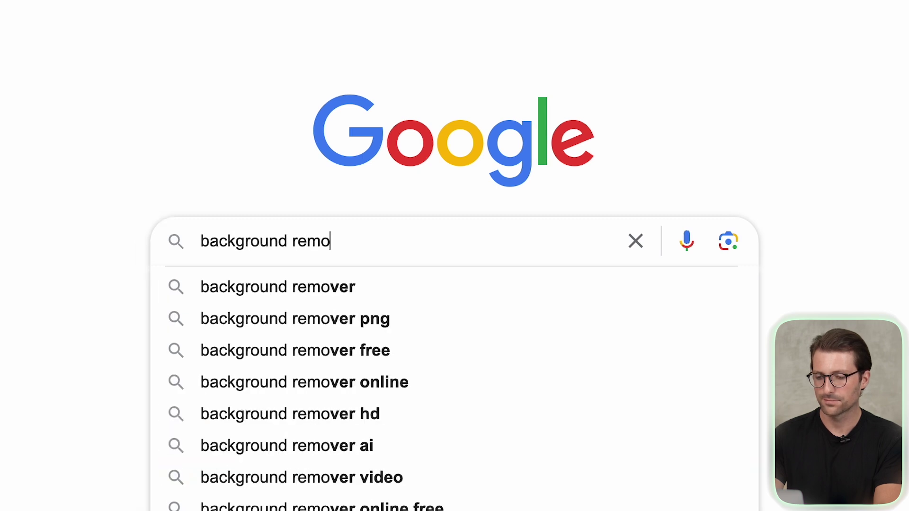
{"action": "type", "text": "ver"}
{"action": "key", "text": "Return"}
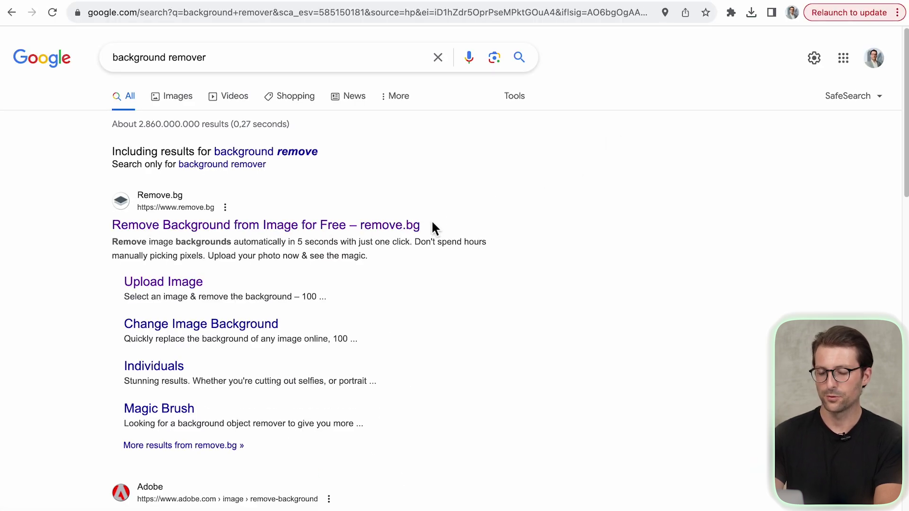
{"action": "left_click", "coordinate": [419, 232]}
Step: Upload the portrait photo to remove.bg to have its background removed
{"action": "left_click", "coordinate": [593, 299]}
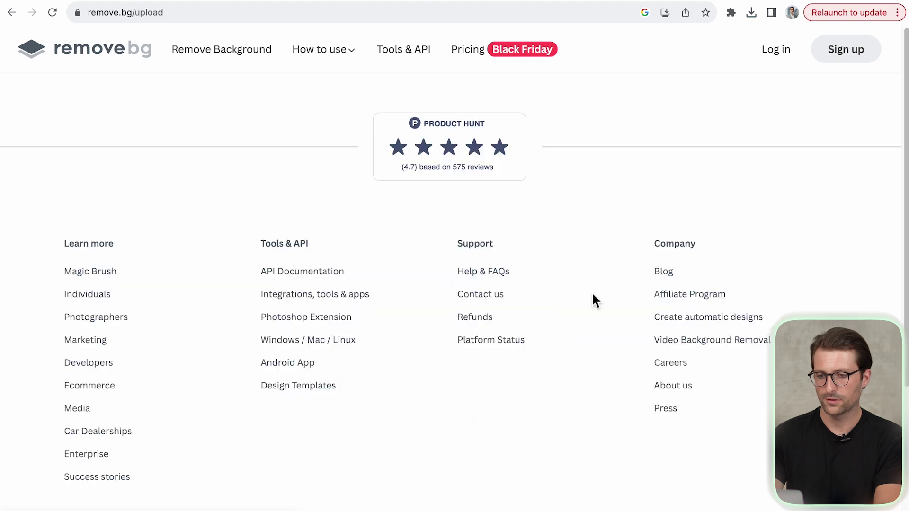
{"action": "key", "text": "Down"}
{"action": "key", "text": "Down"}
{"action": "key", "text": "Return"}
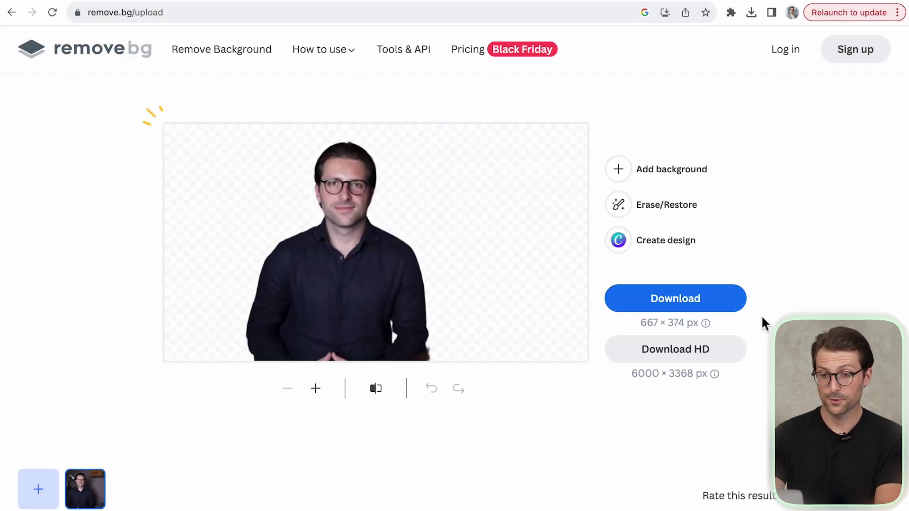
Step: Go to Canva in a new browser tab and create a blank LinkedIn Profile Picture design
{"action": "key", "text": "super+t"}
{"action": "type", "text": "c"}
{"action": "key", "text": "Return"}
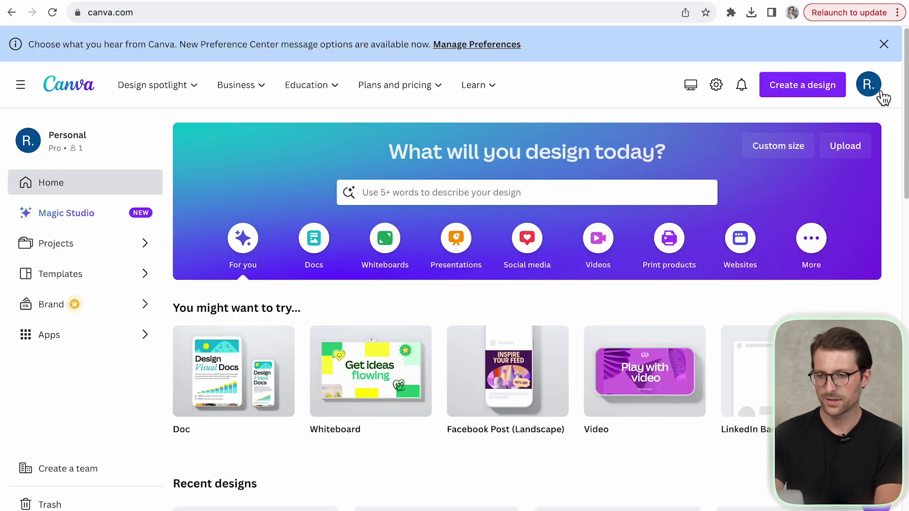
{"action": "left_click", "coordinate": [869, 84]}
{"action": "left_click", "coordinate": [810, 86]}
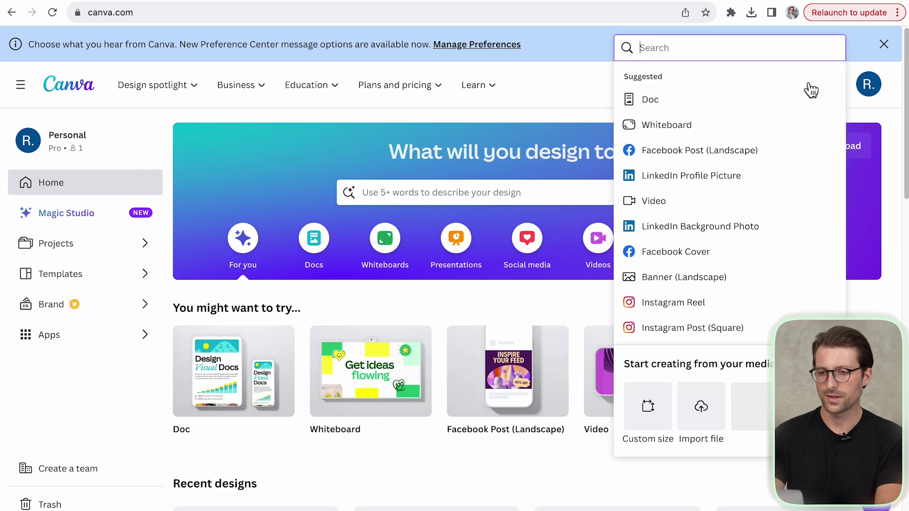
{"action": "type", "text": "LinkedIn Profile"}
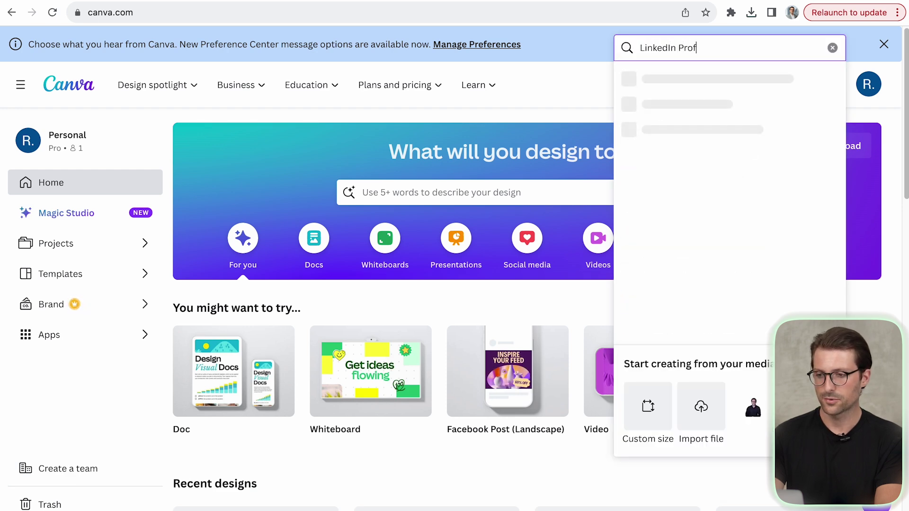
{"action": "left_click", "coordinate": [777, 89]}
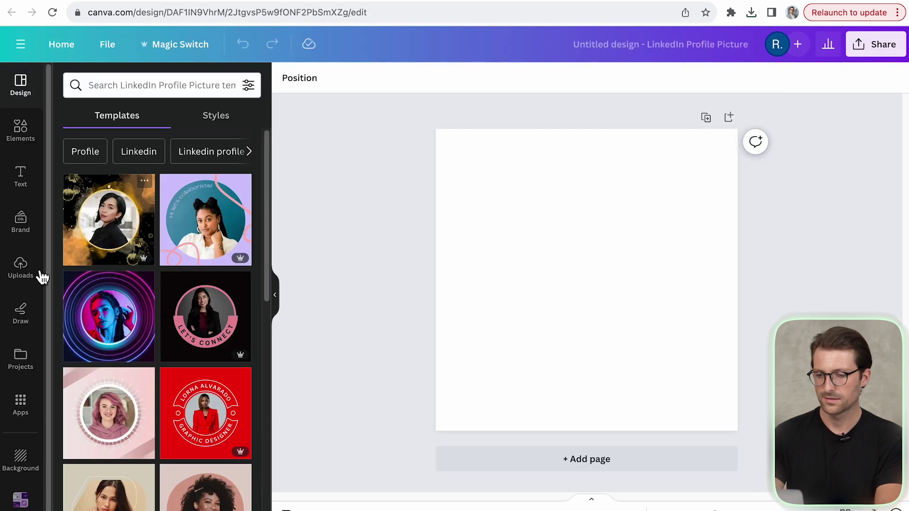
Step: Set the page's background to the solid color #F7F5EE
{"action": "left_click", "coordinate": [35, 277]}
{"action": "left_click", "coordinate": [604, 339]}
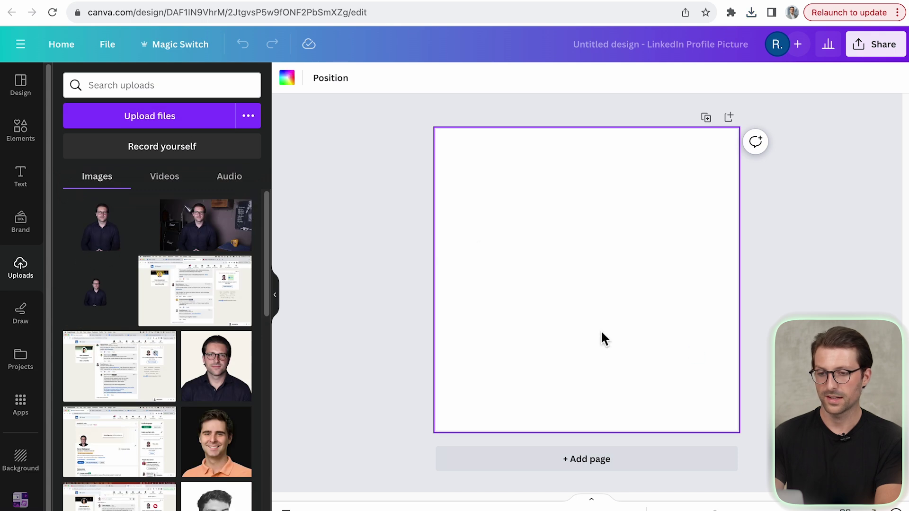
{"action": "left_click", "coordinate": [287, 79]}
{"action": "left_click", "coordinate": [83, 176]}
{"action": "key", "text": "ctrl+v"}
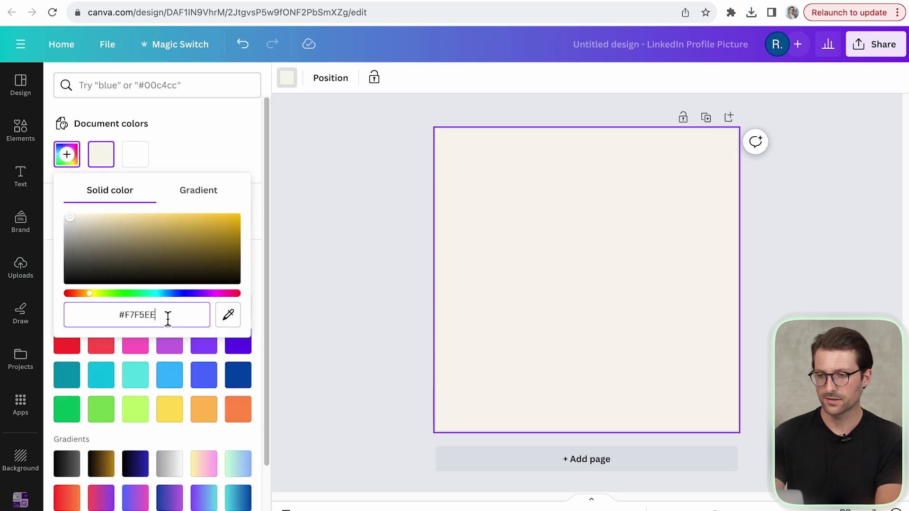
{"action": "left_click", "coordinate": [369, 290]}
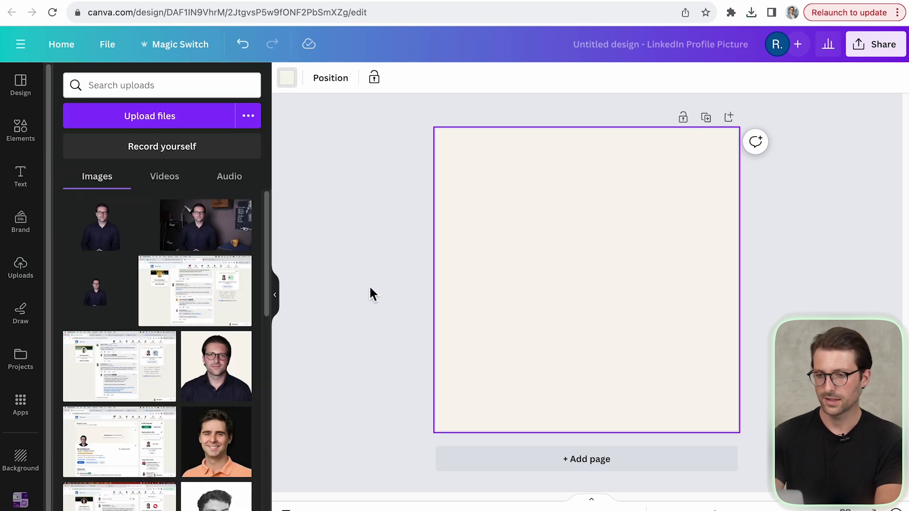
Step: Add the portrait with the dark room background from the uploads and remove its background with BG Remover
{"action": "left_click", "coordinate": [198, 242]}
{"action": "left_click", "coordinate": [306, 79]}
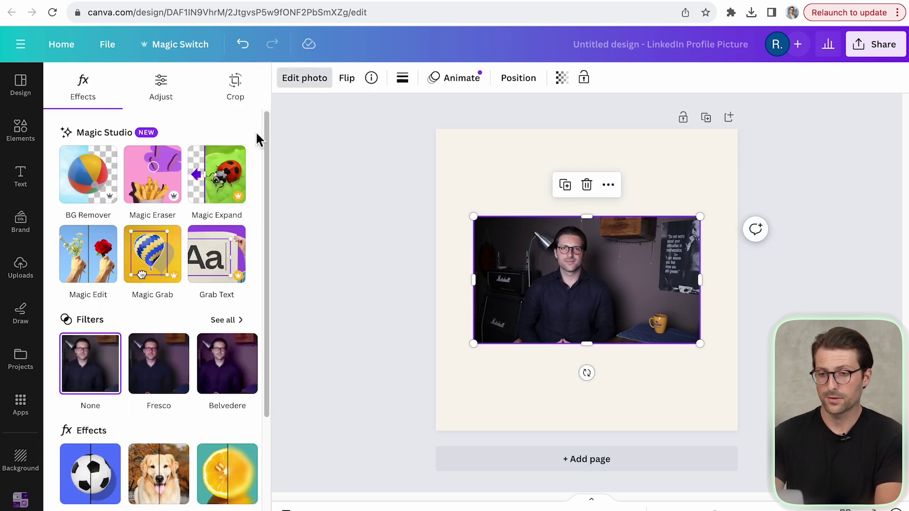
{"action": "left_click", "coordinate": [101, 186]}
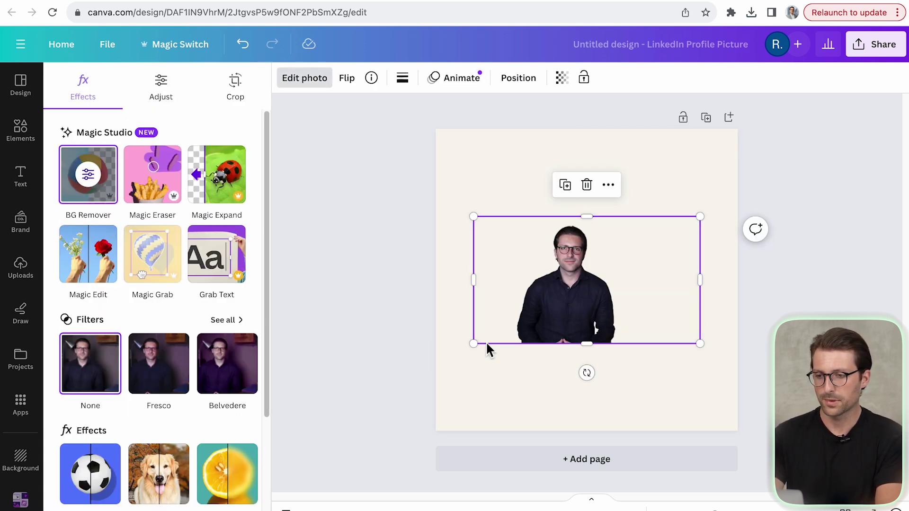
Step: Enlarge, trim and reposition the portrait so the head and shoulders fill the square page
{"action": "left_click_drag", "start_coordinate": [605, 306], "coordinate": [528, 392]}
{"action": "left_click_drag", "start_coordinate": [628, 299], "coordinate": [902, 134]}
{"action": "left_click_drag", "start_coordinate": [677, 281], "coordinate": [646, 278]}
{"action": "left_click_drag", "start_coordinate": [903, 278], "coordinate": [737, 278]}
{"action": "left_click_drag", "start_coordinate": [363, 280], "coordinate": [436, 280]}
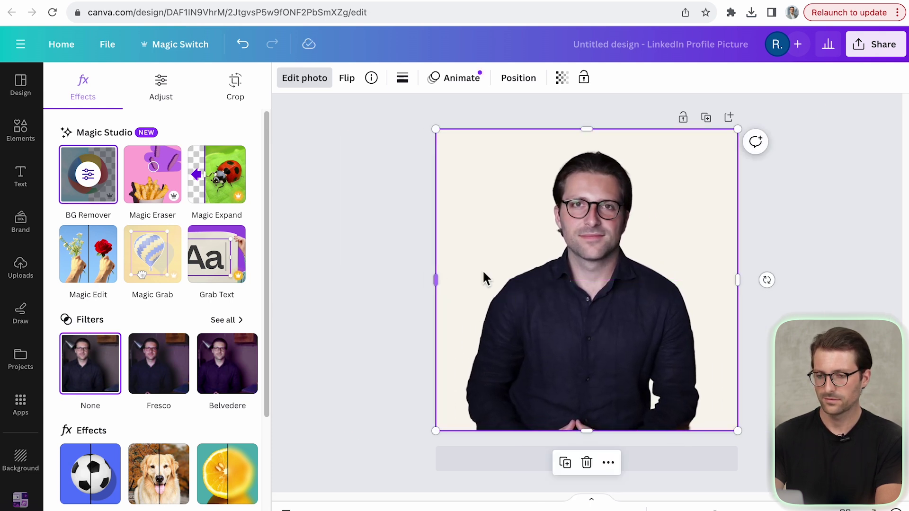
{"action": "left_click_drag", "start_coordinate": [737, 130], "coordinate": [786, 156]}
{"action": "left_click", "coordinate": [800, 254]}
{"action": "double_click", "coordinate": [609, 341]}
{"action": "left_click", "coordinate": [676, 342]}
{"action": "left_click", "coordinate": [623, 329]}
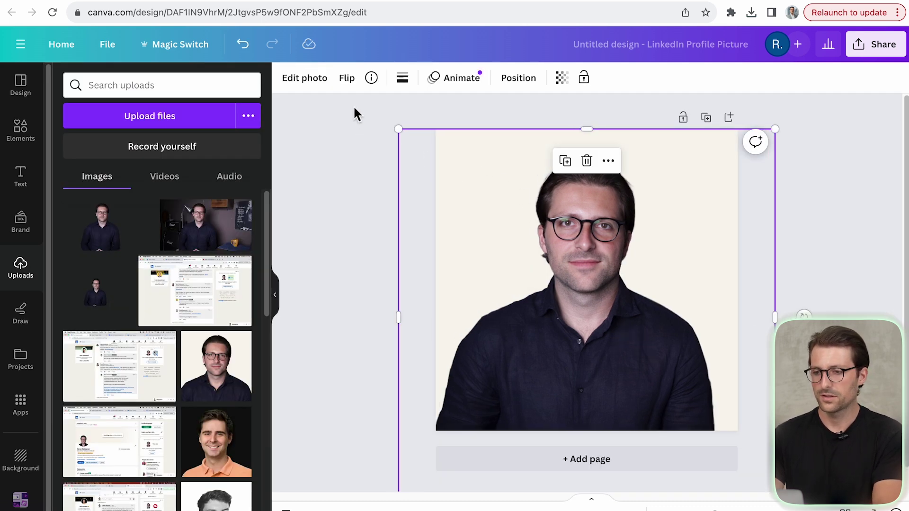
Step: Adjust the whole portrait's temperature, brightness and sharpness to 10 each
{"action": "left_click", "coordinate": [312, 85]}
{"action": "left_click", "coordinate": [176, 98]}
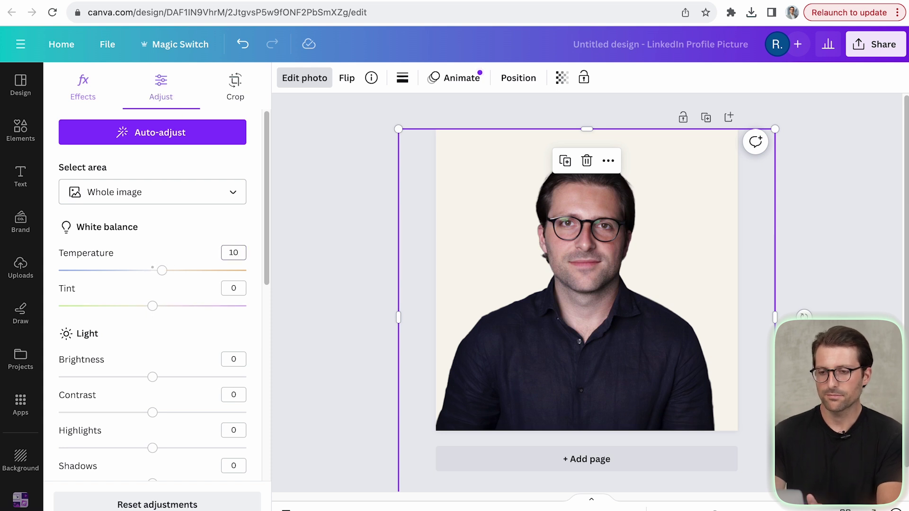
{"action": "left_click", "coordinate": [237, 360]}
{"action": "type", "text": "10"}
{"action": "key", "text": "Return"}
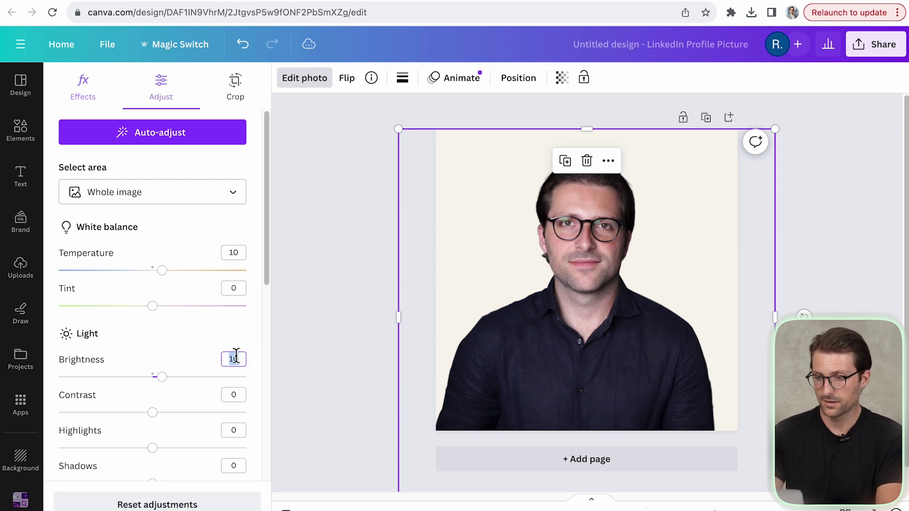
{"action": "scroll", "coordinate": [237, 356], "scroll_direction": "down", "scroll_amount": 8}
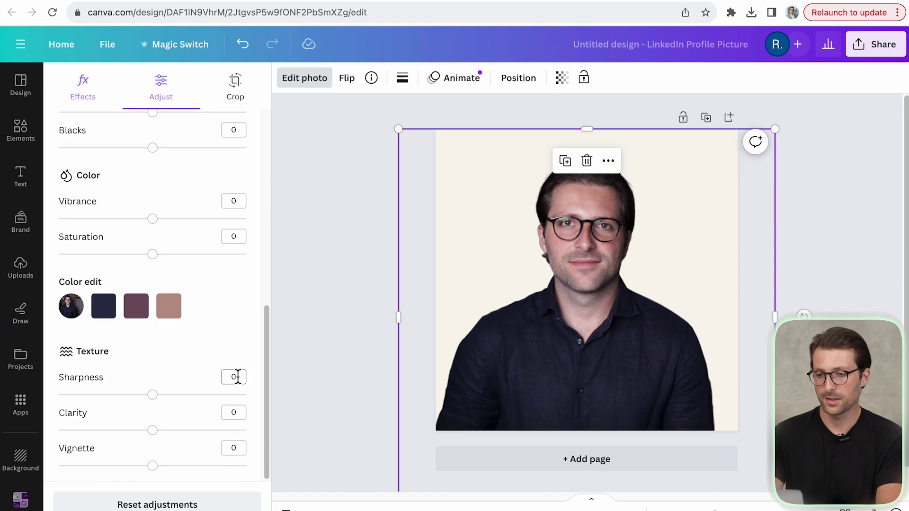
{"action": "type", "text": "10"}
{"action": "key", "text": "Return"}
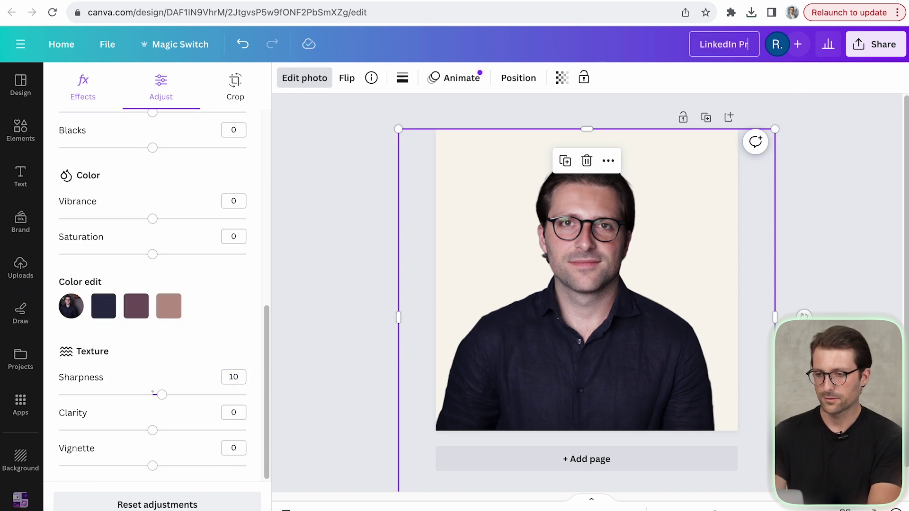
Step: Name the design "LinkedIn Profile Picture" and download it
{"action": "left_click", "coordinate": [884, 45]}
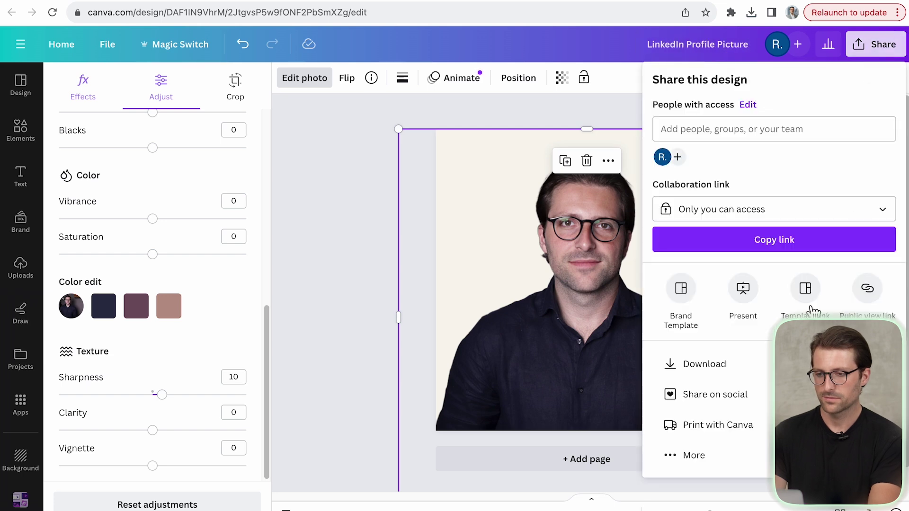
{"action": "left_click", "coordinate": [696, 363]}
{"action": "left_click", "coordinate": [777, 135]}
{"action": "left_click", "coordinate": [772, 204]}
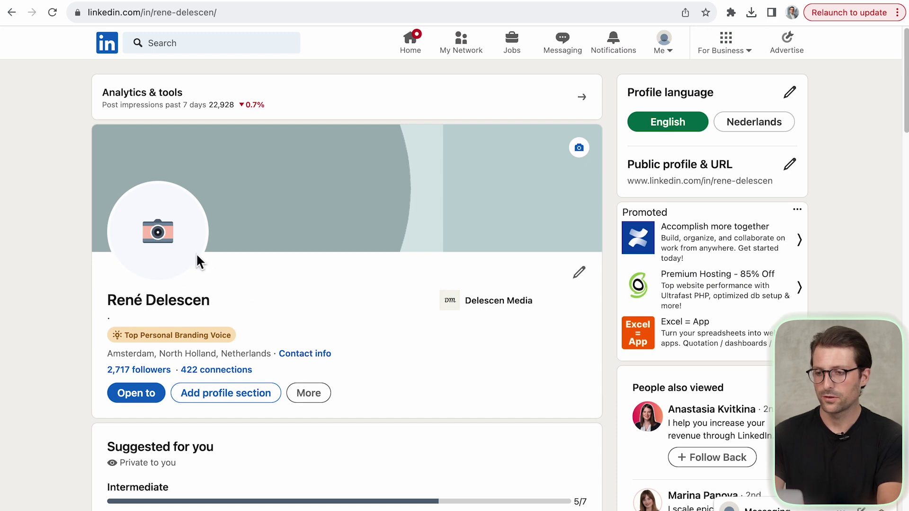
Step: Upload the portrait as the LinkedIn profile photo, zoom its crop in slightly and save it
{"action": "left_click", "coordinate": [198, 262]}
{"action": "left_click", "coordinate": [598, 345]}
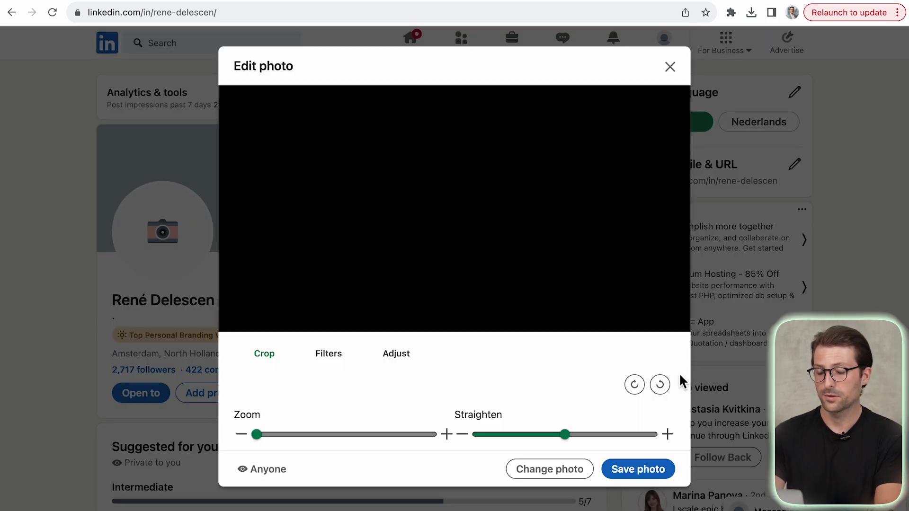
{"action": "left_click_drag", "start_coordinate": [263, 441], "coordinate": [276, 439]}
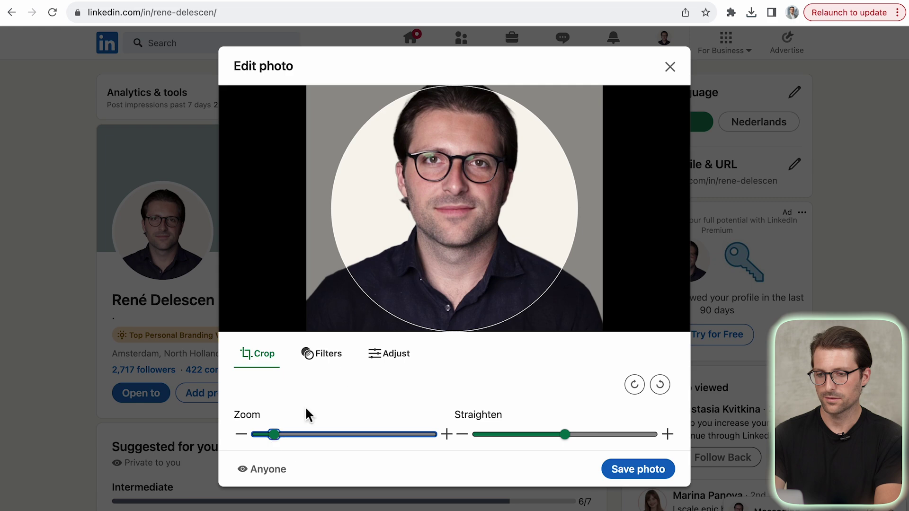
{"action": "left_click", "coordinate": [635, 465]}
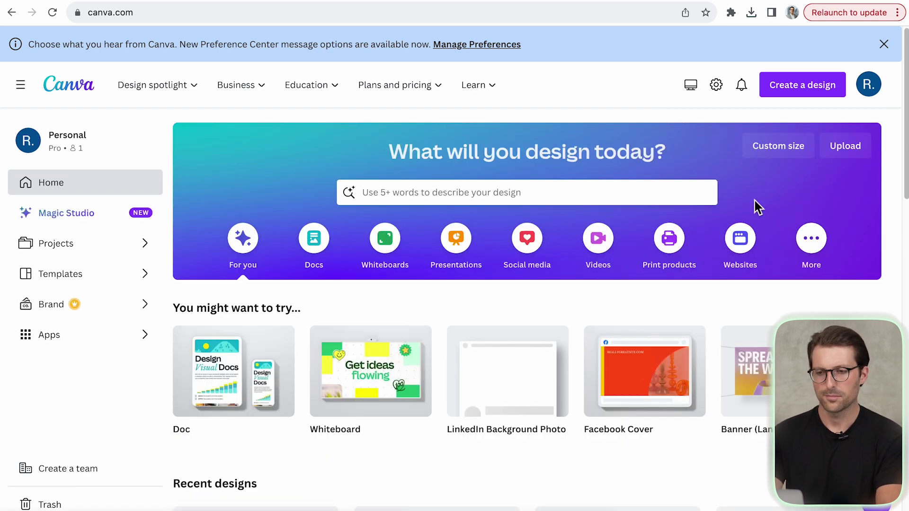
Step: Switch to Canva and create a blank LinkedIn Background Photo design
{"action": "left_click", "coordinate": [673, 84]}
{"action": "type", "text": "LinkedIn Background Photo"}
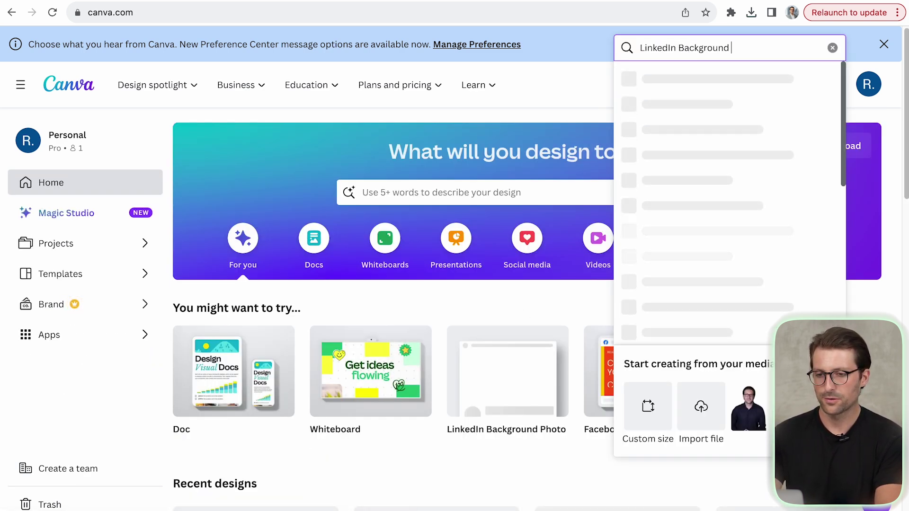
{"action": "left_click", "coordinate": [824, 87]}
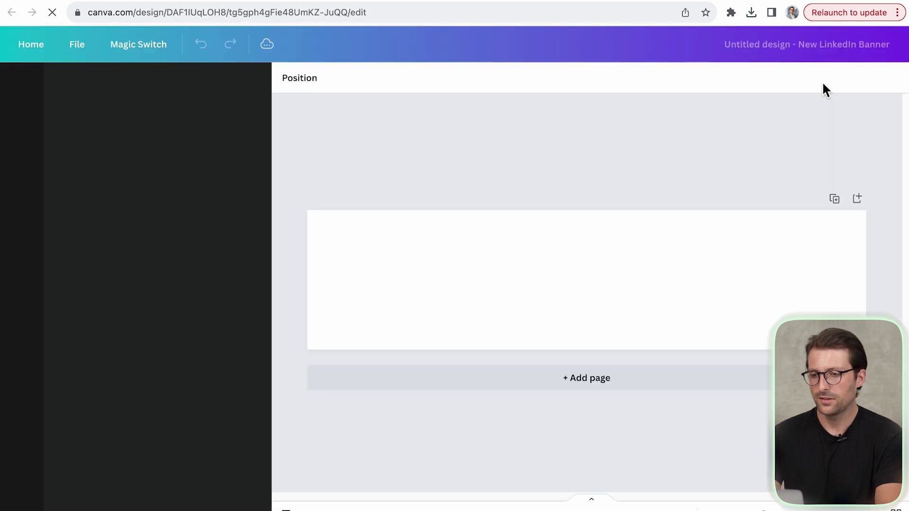
Step: Add a square shape and stretch it to cover the entire banner page
{"action": "left_click", "coordinate": [35, 137]}
{"action": "left_click", "coordinate": [77, 277]}
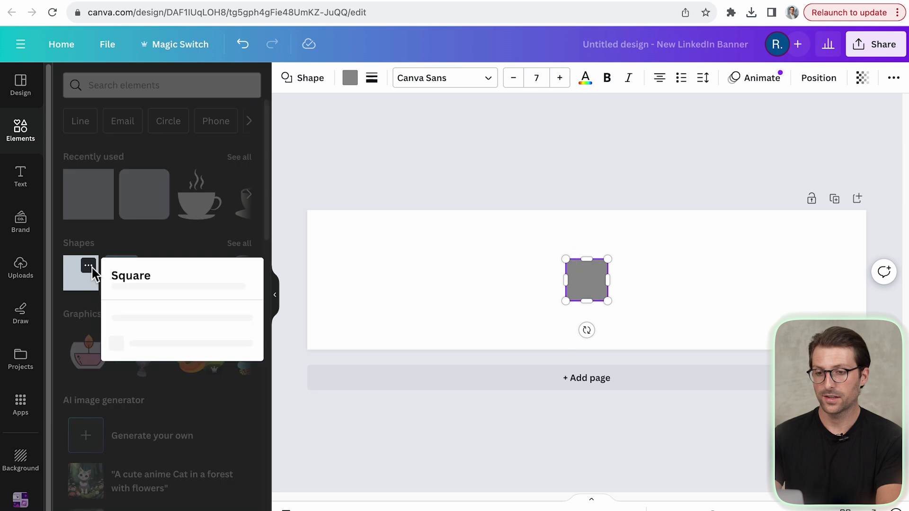
{"action": "left_click_drag", "start_coordinate": [565, 259], "coordinate": [308, 211]}
{"action": "left_click_drag", "start_coordinate": [608, 301], "coordinate": [867, 350]}
{"action": "left_click", "coordinate": [734, 180]}
{"action": "left_click", "coordinate": [717, 250]}
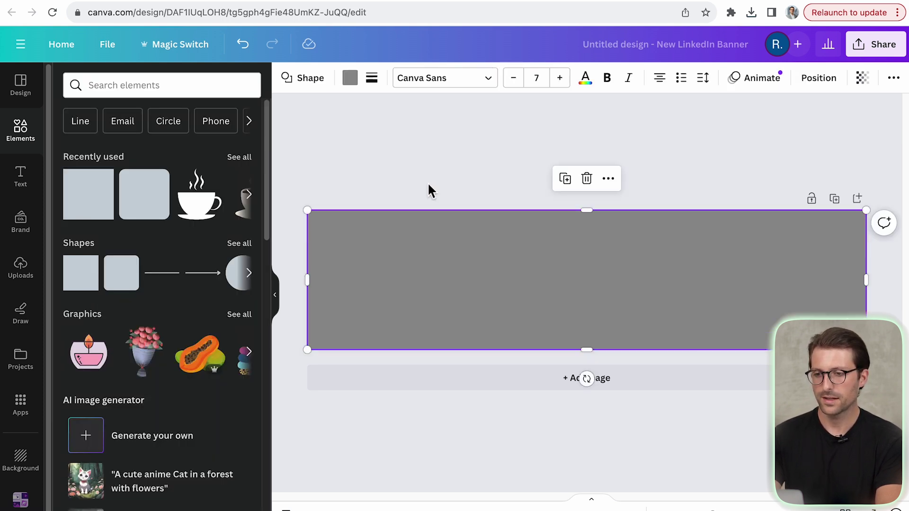
Step: Fill the banner-wide rectangle with the default light green-to-blue gradient
{"action": "left_click", "coordinate": [350, 77]}
{"action": "left_click", "coordinate": [238, 467]}
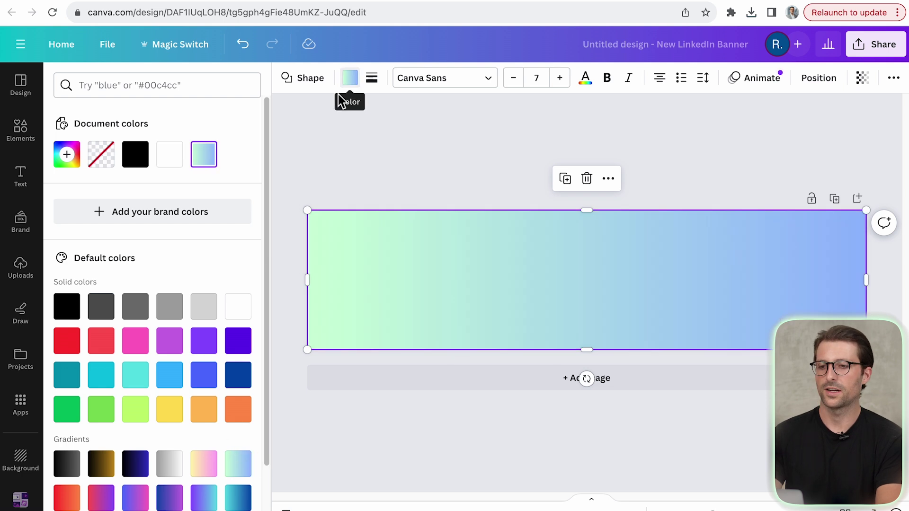
Step: Set both colours of the banner rectangle's gradient to #F7F5EE
{"action": "left_click", "coordinate": [204, 157]}
{"action": "left_click", "coordinate": [76, 247]}
{"action": "left_click", "coordinate": [145, 385]}
{"action": "type", "text": "#F7F5EE"}
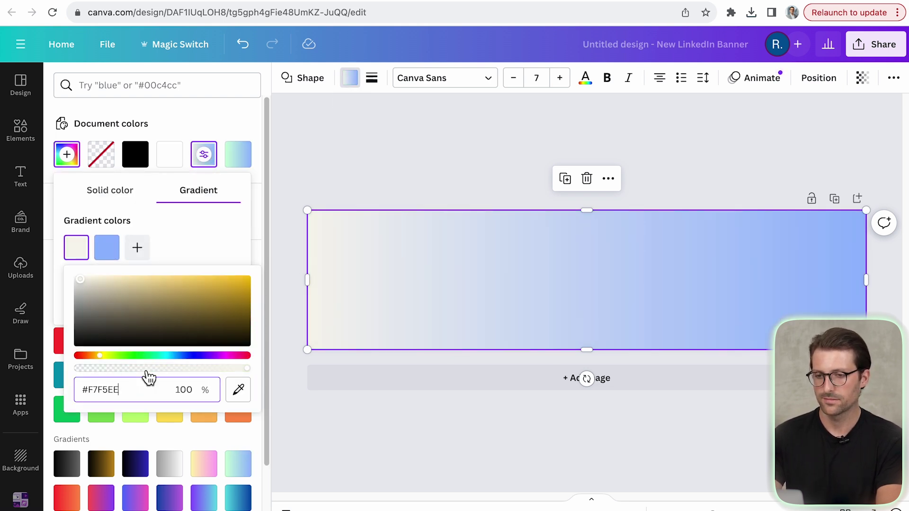
{"action": "left_click", "coordinate": [111, 260]}
{"action": "left_click", "coordinate": [162, 386]}
{"action": "type", "text": "#F7F5EE"}
Step: Add a matching off-white third colour and a white fourth colour to the gradient
{"action": "left_click", "coordinate": [148, 258]}
{"action": "left_click", "coordinate": [167, 247]}
{"action": "left_click", "coordinate": [226, 281]}
{"action": "left_click_drag", "start_coordinate": [226, 281], "coordinate": [153, 260]}
{"action": "left_click", "coordinate": [246, 231]}
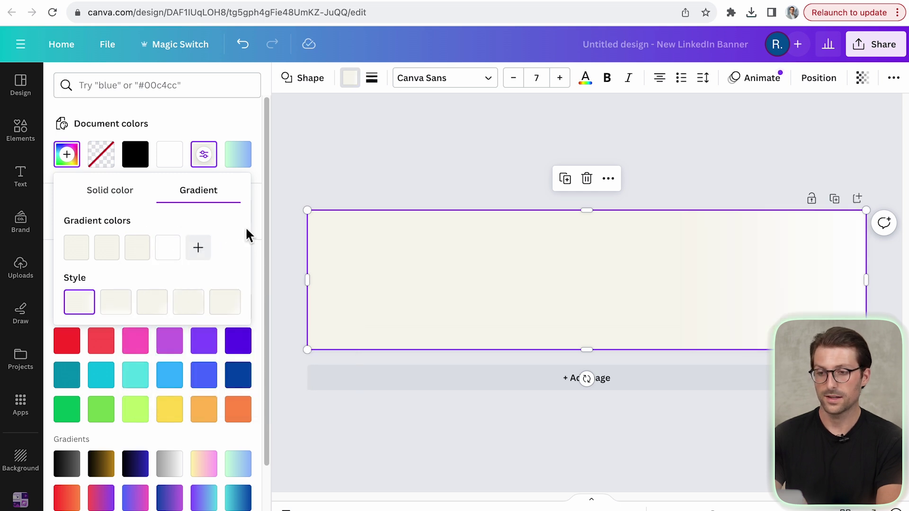
Step: Add a rounded square shape and stretch it into a thin horizontal bar near the middle of the banner
{"action": "left_click", "coordinate": [376, 173]}
{"action": "left_click", "coordinate": [163, 213]}
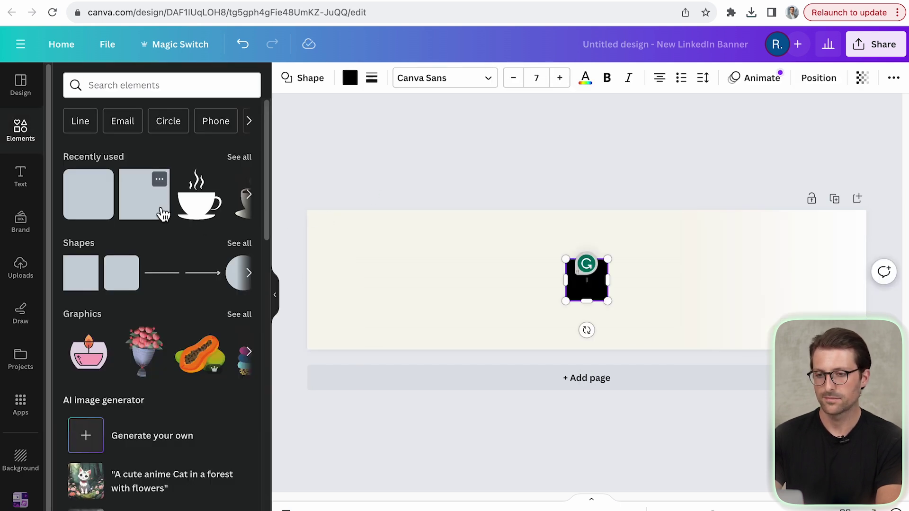
{"action": "left_click_drag", "start_coordinate": [567, 286], "coordinate": [501, 286]}
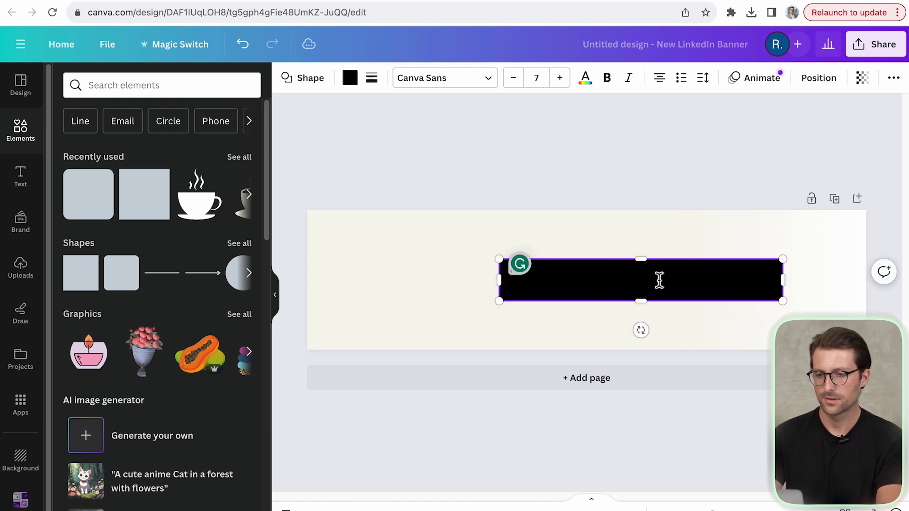
{"action": "left_click_drag", "start_coordinate": [680, 278], "coordinate": [635, 278]}
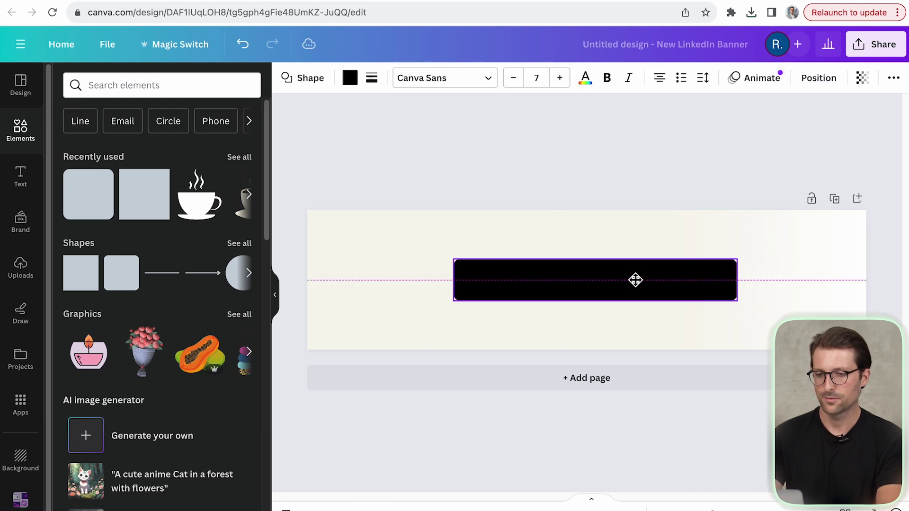
{"action": "left_click_drag", "start_coordinate": [596, 301], "coordinate": [600, 270]}
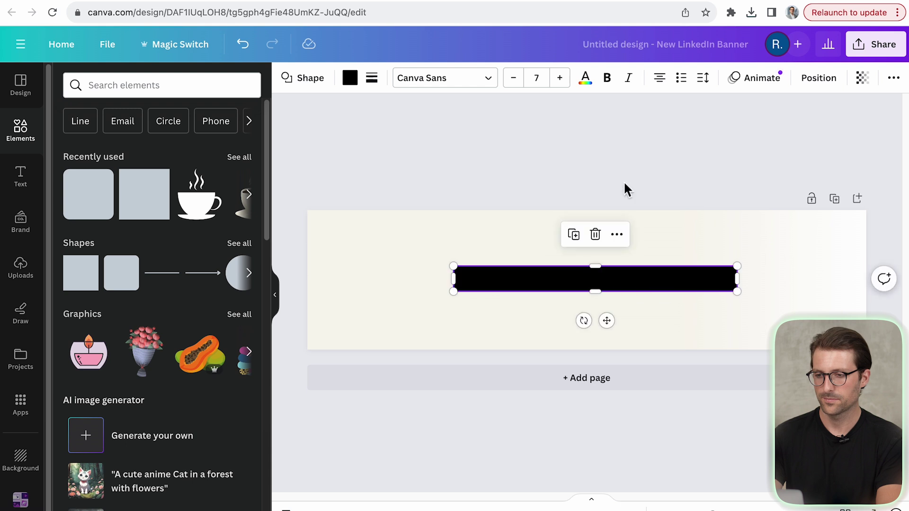
Step: Fill the rounded horizontal bar with white
{"action": "left_click", "coordinate": [650, 137]}
{"action": "left_click", "coordinate": [630, 274]}
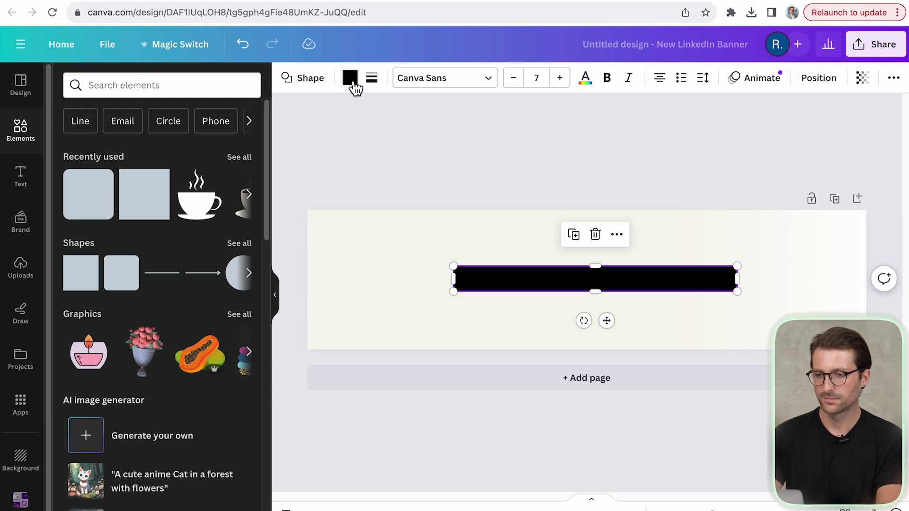
{"action": "left_click", "coordinate": [350, 78]}
{"action": "left_click", "coordinate": [168, 153]}
{"action": "left_click", "coordinate": [567, 161]}
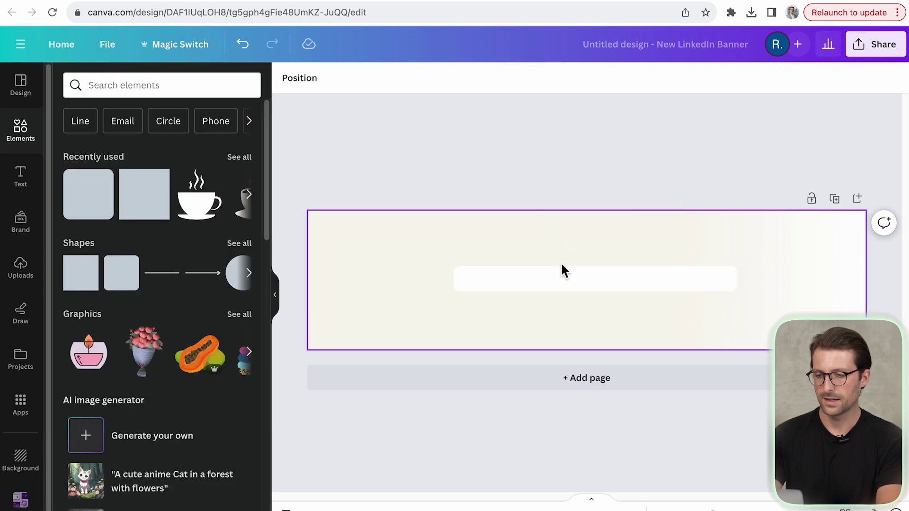
Step: Duplicate the white bar slightly lower and to the right, and fill the copy with dark grey
{"action": "left_click_drag", "start_coordinate": [561, 285], "coordinate": [564, 288]}
{"action": "left_click", "coordinate": [350, 78]}
{"action": "left_click", "coordinate": [149, 314]}
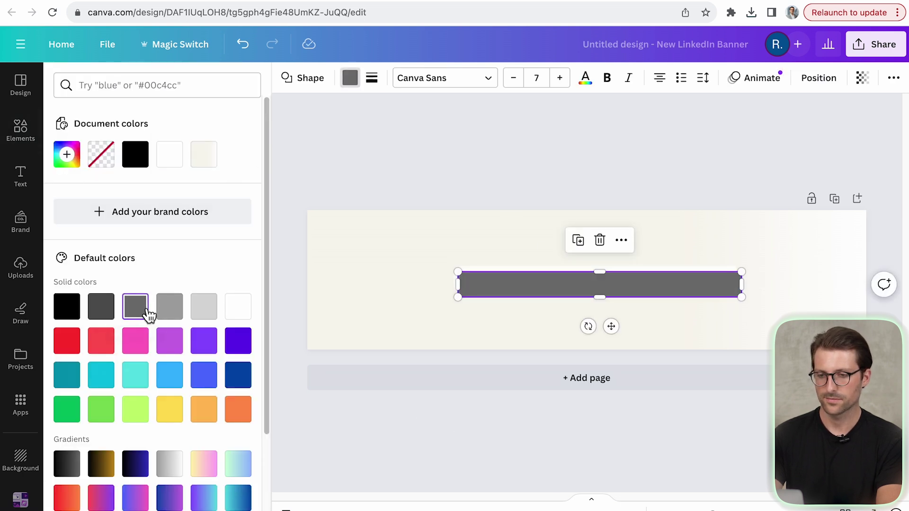
{"action": "left_click", "coordinate": [508, 159]}
Step: Layer the grey bar behind the white bar and nudge it slightly to form a drop shadow
{"action": "right_click", "coordinate": [532, 287]}
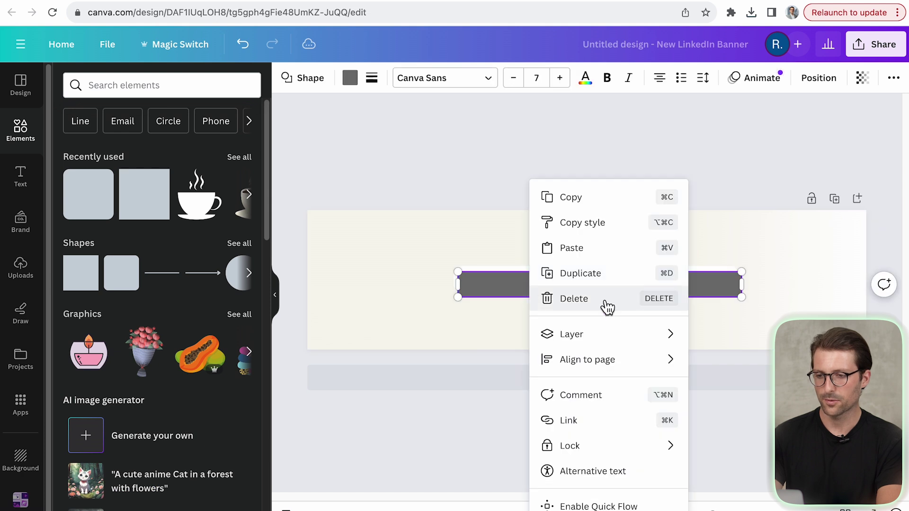
{"action": "mouse_move", "coordinate": [660, 349]}
{"action": "left_click", "coordinate": [726, 386]}
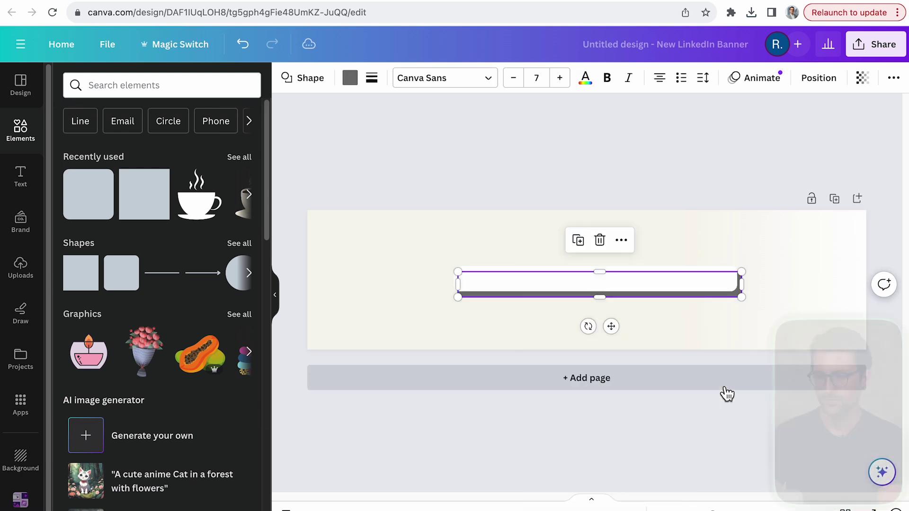
{"action": "left_click", "coordinate": [738, 163]}
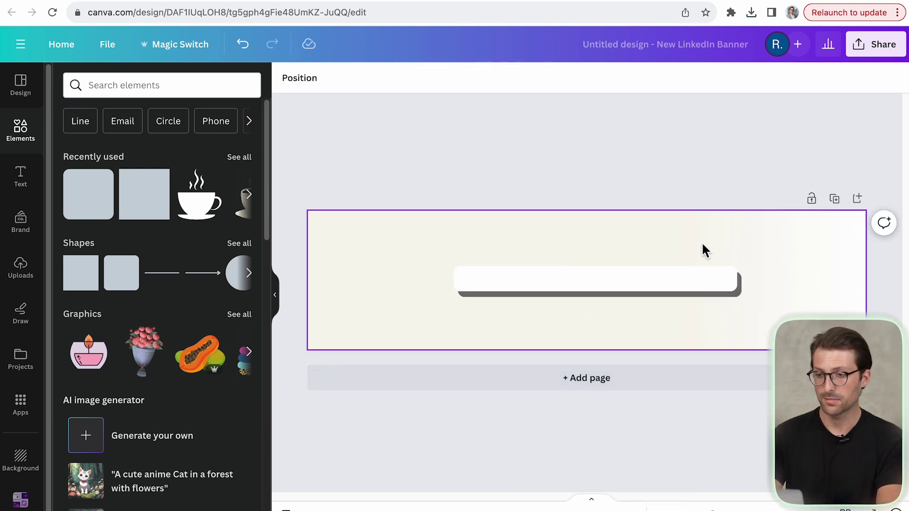
{"action": "left_click_drag", "start_coordinate": [681, 300], "coordinate": [684, 297]}
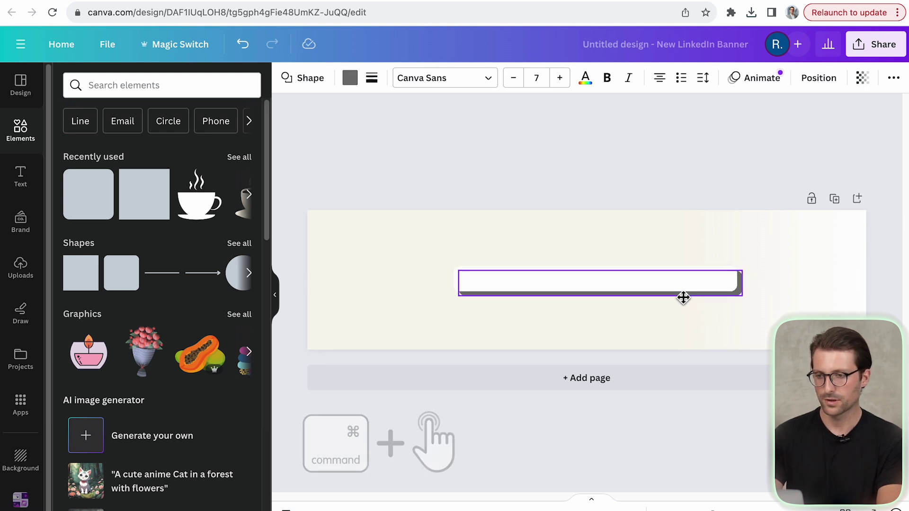
{"action": "left_click", "coordinate": [685, 152]}
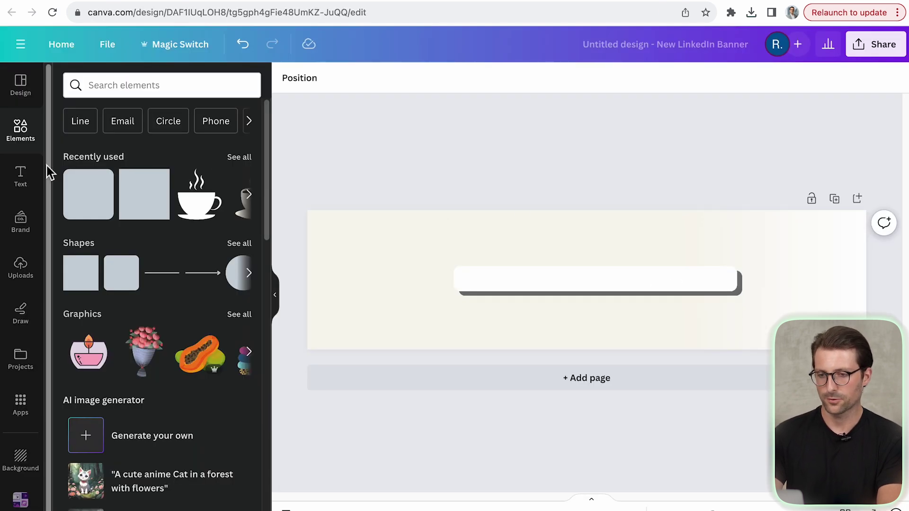
Step: Add a text box in Poppins, size 22, reading "It's not a bug; it's an undocumented feature."
{"action": "left_click", "coordinate": [35, 184]}
{"action": "left_click", "coordinate": [175, 127]}
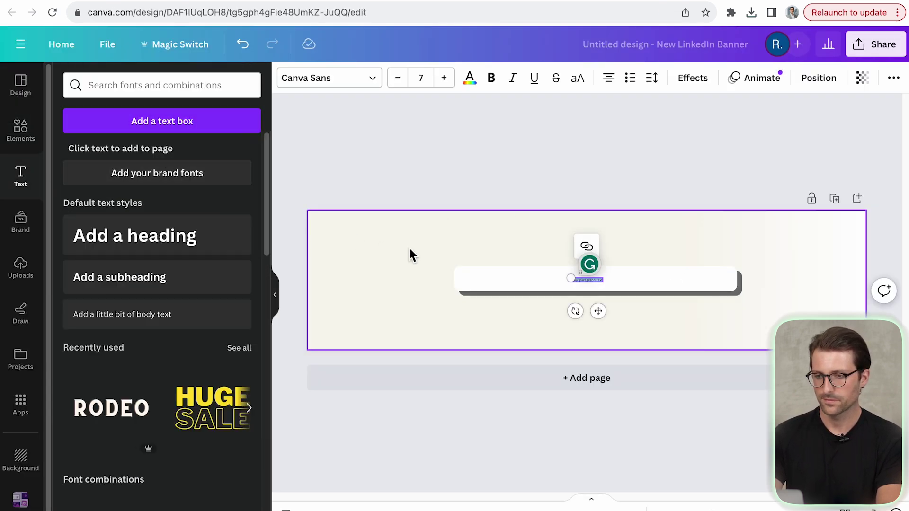
{"action": "left_click", "coordinate": [364, 81]}
{"action": "left_click", "coordinate": [240, 118]}
{"action": "type", "text": "popp"}
{"action": "left_click", "coordinate": [98, 186]}
{"action": "type", "text": "It's not a bug; it's an undocumented feature."}
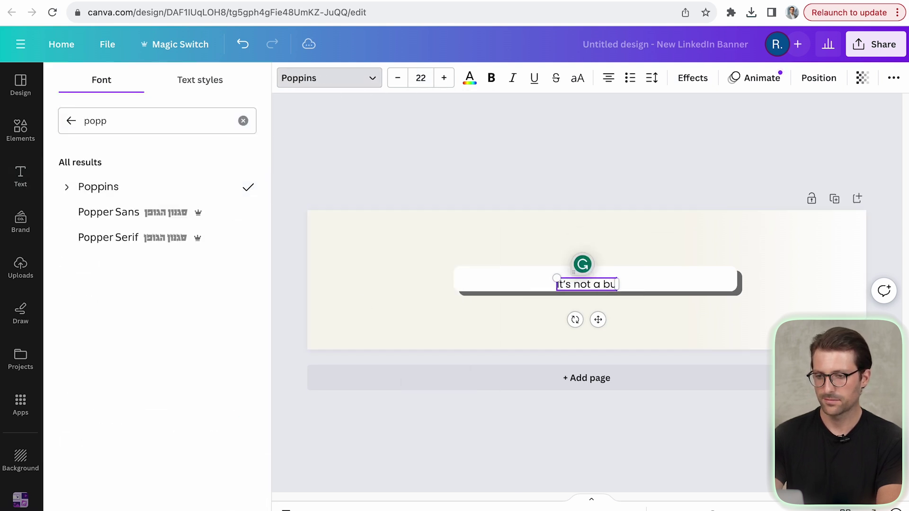
{"action": "key", "text": "BackSpace"}
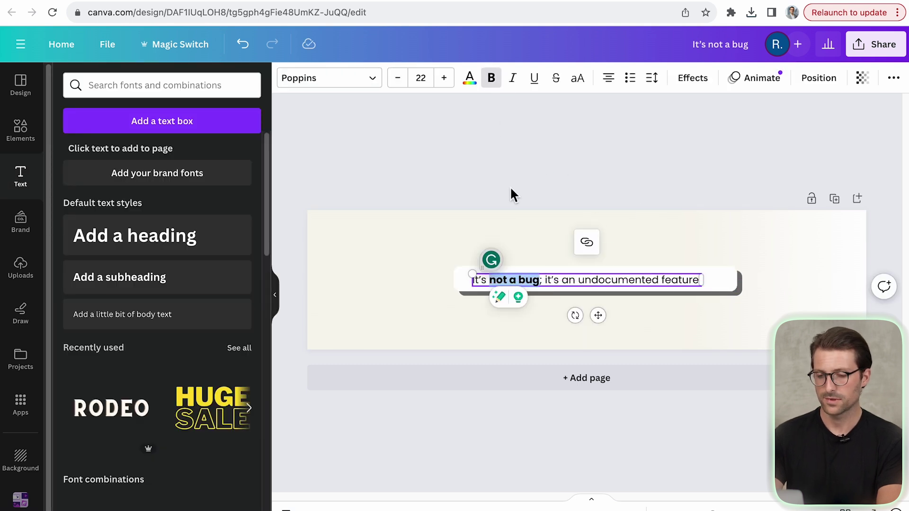
Step: Make "not a bug" bold and "undocumented feature" italic in the banner text
{"action": "left_click_drag", "start_coordinate": [577, 280], "coordinate": [698, 284]}
{"action": "left_click", "coordinate": [524, 148]}
Step: Shorten the white bar and its grey shadow to fit the text, and recentre the text on the bar
{"action": "left_click", "coordinate": [462, 290]}
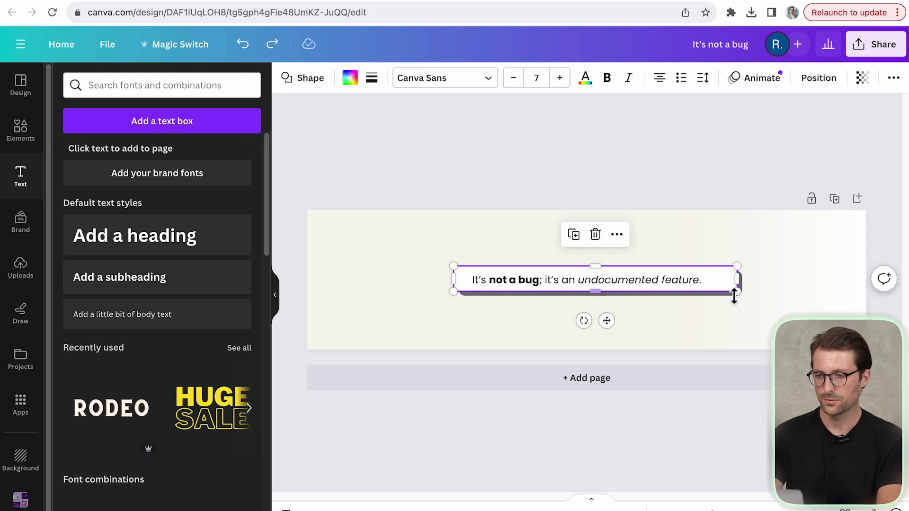
{"action": "left_click_drag", "start_coordinate": [741, 297], "coordinate": [714, 296]}
{"action": "left_click", "coordinate": [715, 160]}
{"action": "left_click", "coordinate": [613, 280]}
{"action": "left_click", "coordinate": [653, 178]}
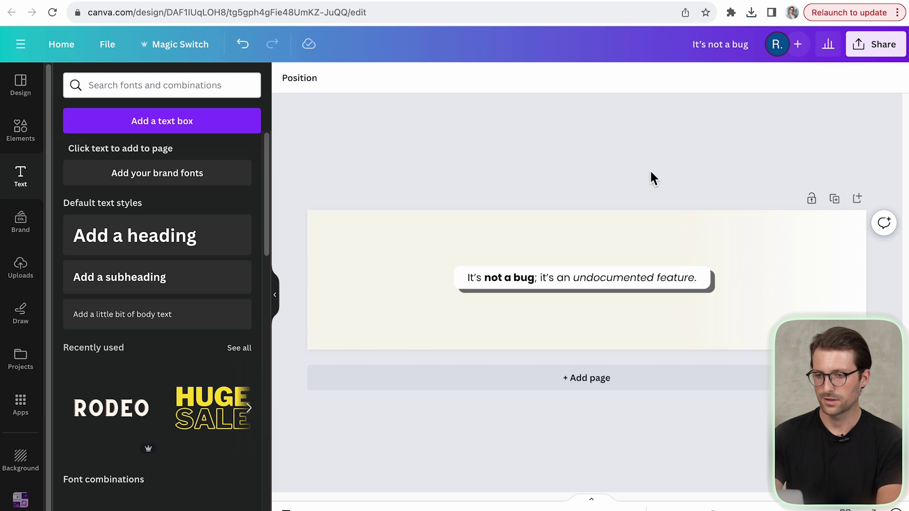
Step: Show the rulers and guides and place a vertical guide at about 900 on the horizontal ruler
{"action": "left_click", "coordinate": [125, 51]}
{"action": "mouse_move", "coordinate": [183, 198]}
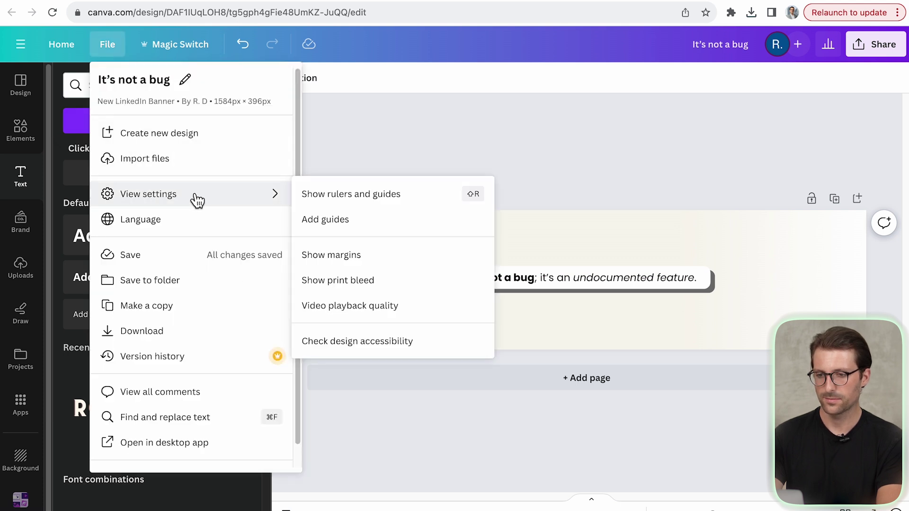
{"action": "left_click", "coordinate": [331, 201]}
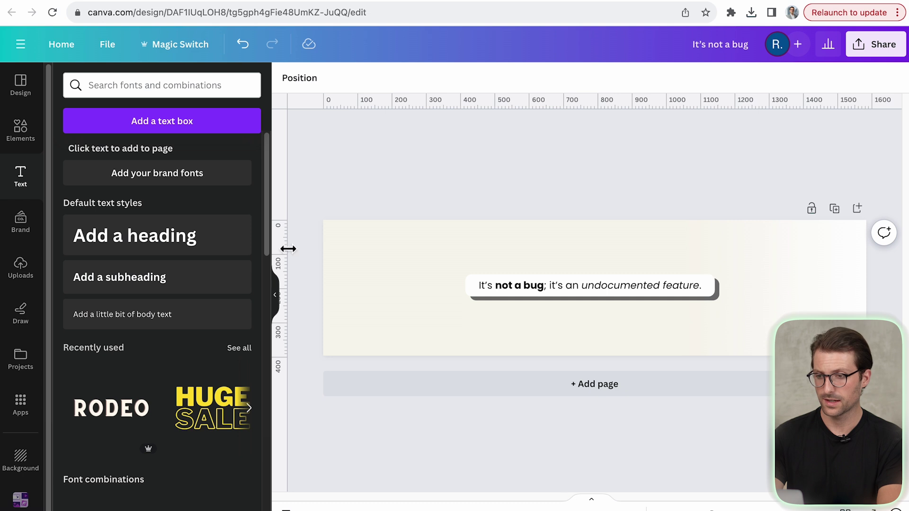
{"action": "left_click_drag", "start_coordinate": [281, 250], "coordinate": [611, 251]}
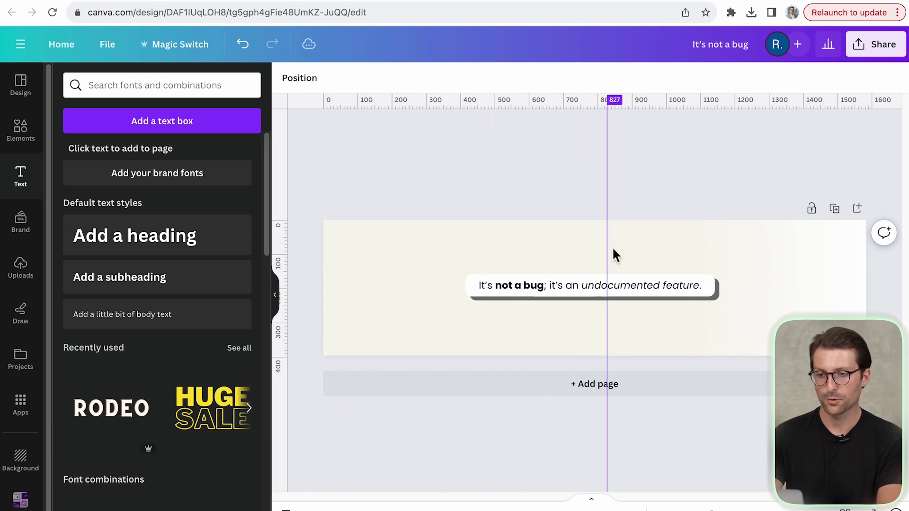
{"action": "left_click", "coordinate": [587, 283]}
{"action": "left_click", "coordinate": [587, 297], "text": "shift"}
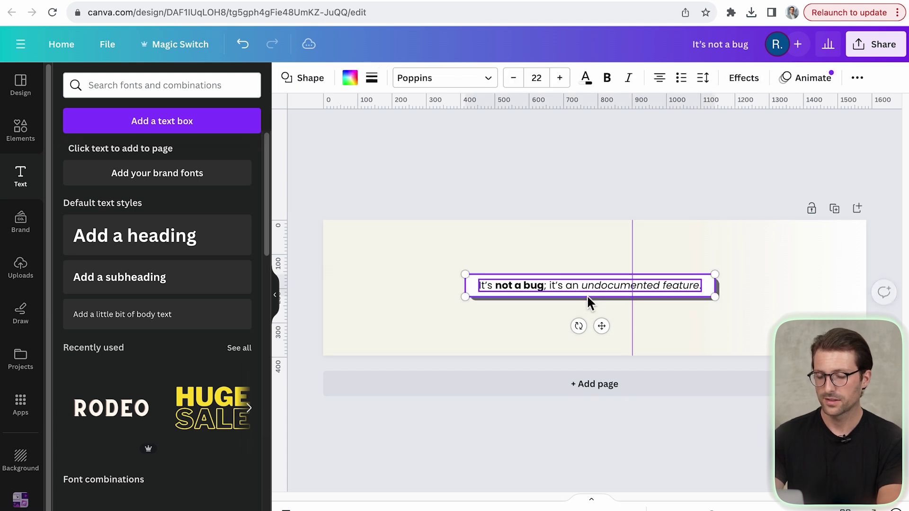
{"action": "left_click", "coordinate": [581, 193]}
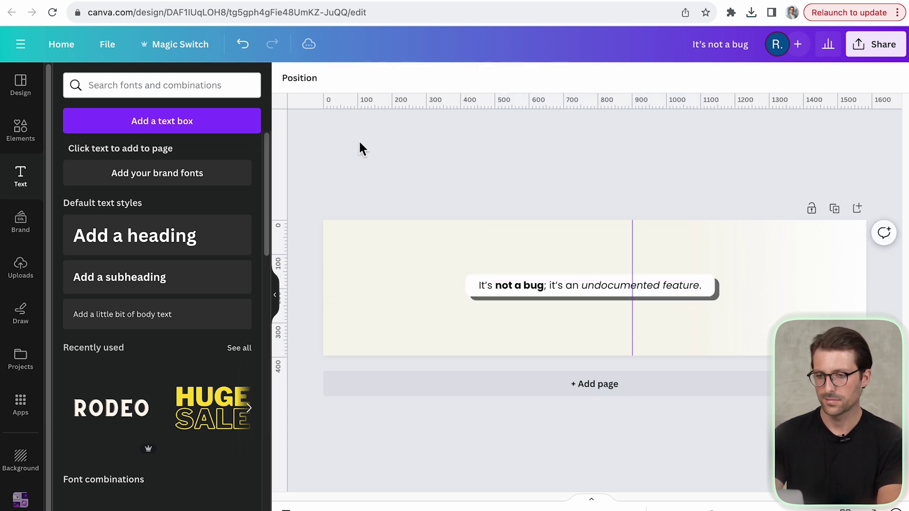
{"action": "left_click", "coordinate": [306, 86]}
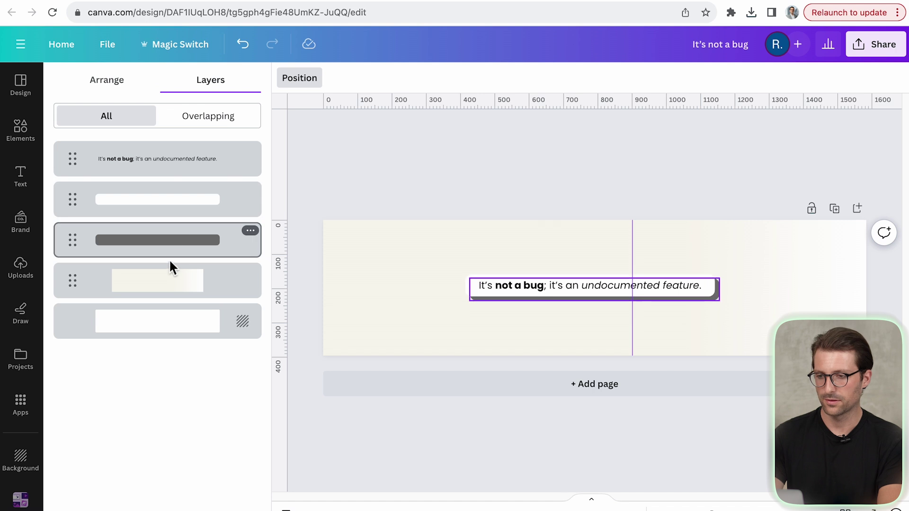
{"action": "left_click", "coordinate": [453, 171]}
Step: Move the text together with its white and grey bars to the right so the group is centred on the guide
{"action": "left_click", "coordinate": [519, 290]}
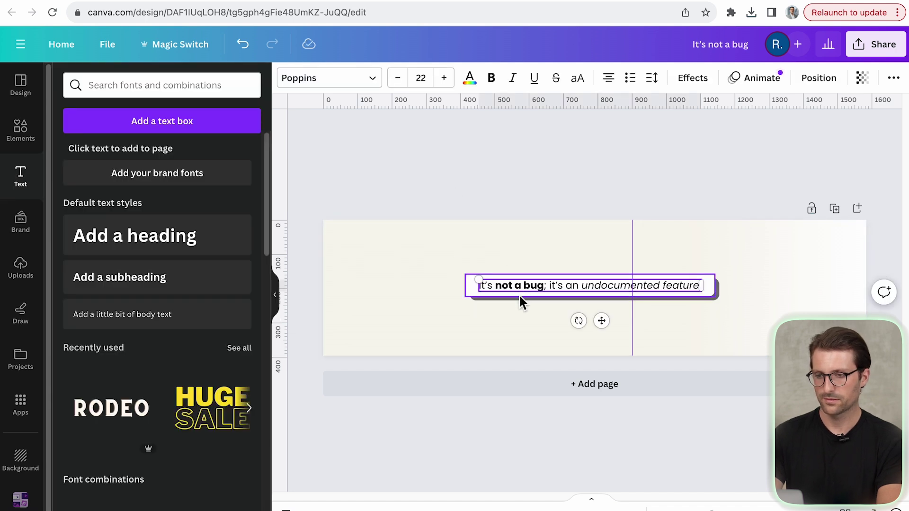
{"action": "left_click_drag", "start_coordinate": [533, 290], "coordinate": [574, 291]}
{"action": "left_click", "coordinate": [582, 171]}
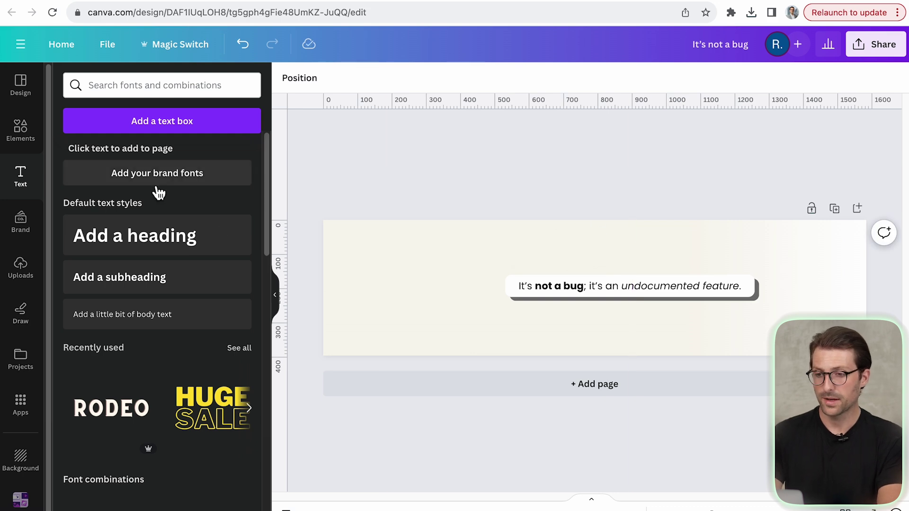
Step: Search the elements for "laptop screen illustrator" and list all matching graphics
{"action": "left_click", "coordinate": [36, 144]}
{"action": "left_click", "coordinate": [159, 86]}
{"action": "type", "text": "laptop"}
{"action": "key", "text": "Down"}
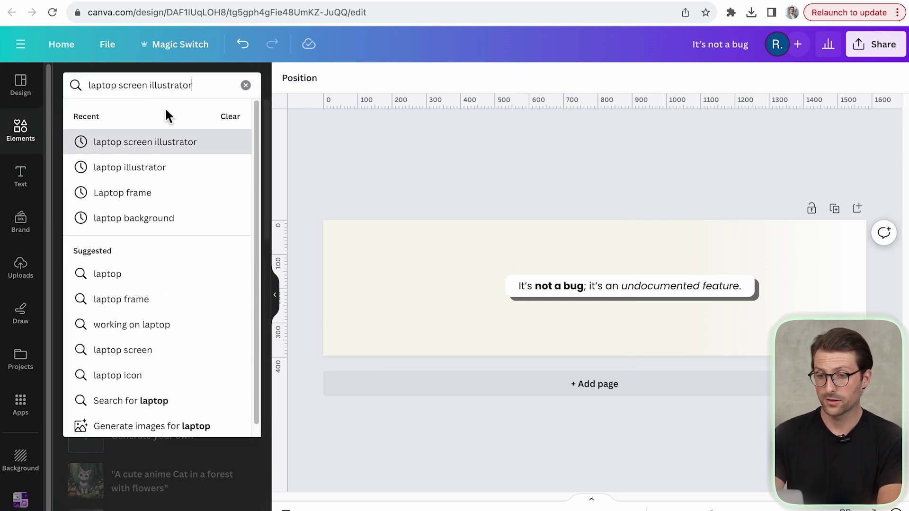
{"action": "key", "text": "Return"}
{"action": "left_click", "coordinate": [237, 187]}
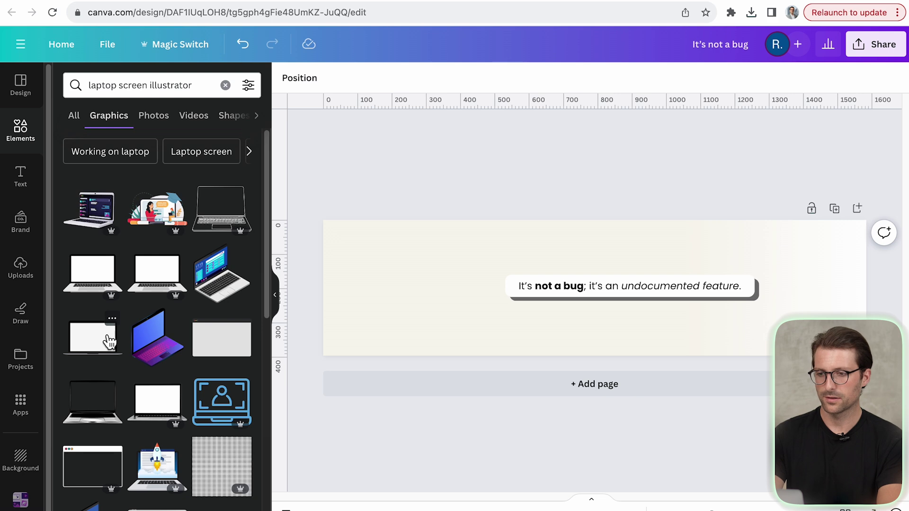
Step: Add the blank-screen laptop graphic, place it partly beyond the banner's right edge and enlarge it slightly
{"action": "left_click", "coordinate": [110, 341]}
{"action": "left_click_drag", "start_coordinate": [534, 290], "coordinate": [857, 287]}
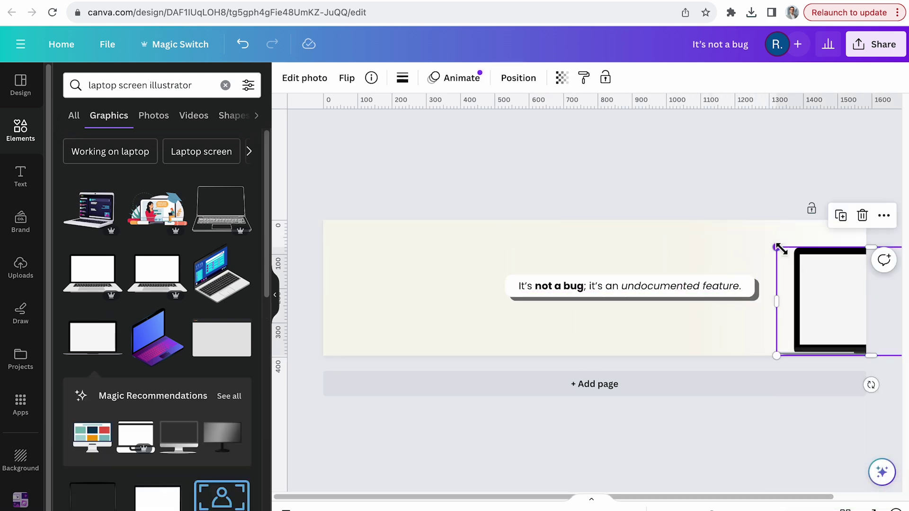
{"action": "left_click_drag", "start_coordinate": [782, 250], "coordinate": [757, 237]}
{"action": "left_click", "coordinate": [396, 124]}
Step: Search the elements for "coding", add the binary code graphic and place it over the laptop's screen
{"action": "left_click", "coordinate": [225, 85]}
{"action": "type", "text": "coding"}
{"action": "key", "text": "Return"}
{"action": "left_click", "coordinate": [146, 229]}
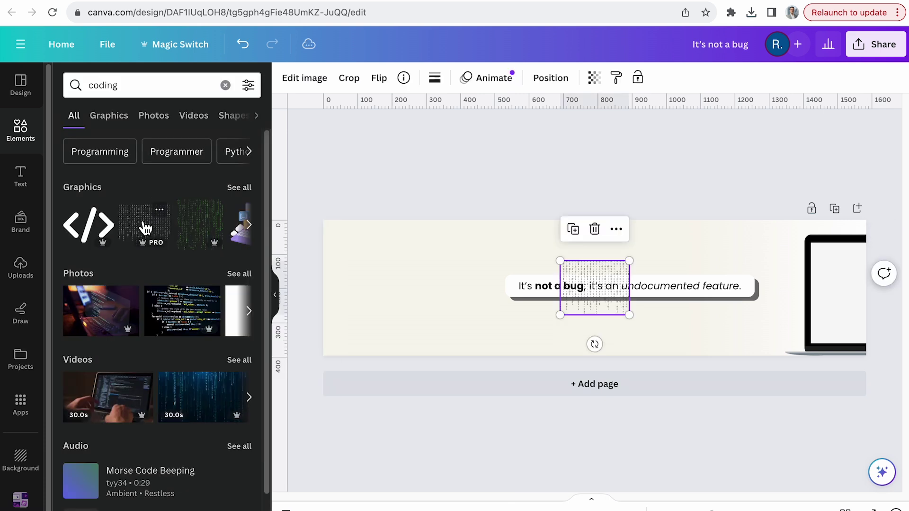
{"action": "left_click_drag", "start_coordinate": [579, 279], "coordinate": [902, 289]}
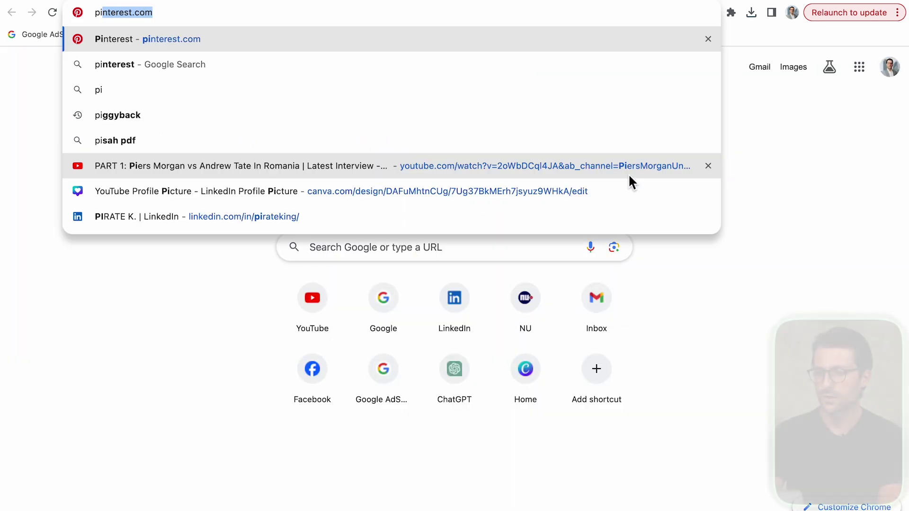
Step: Visit the free stock image sites Pixabay and Pexels in the browser
{"action": "type", "text": "xabay.com"}
{"action": "key", "text": "Return"}
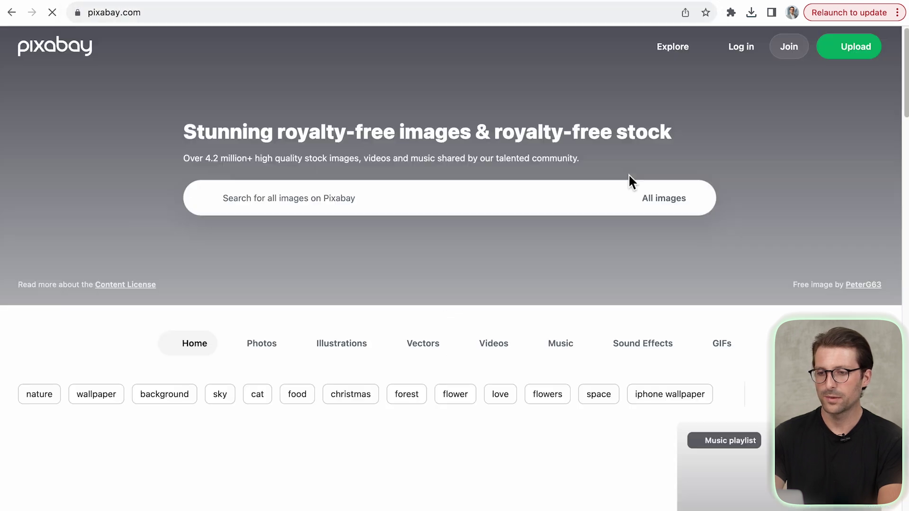
{"action": "left_click", "coordinate": [144, 16]}
{"action": "type", "text": "pexels."}
{"action": "key", "text": "Return"}
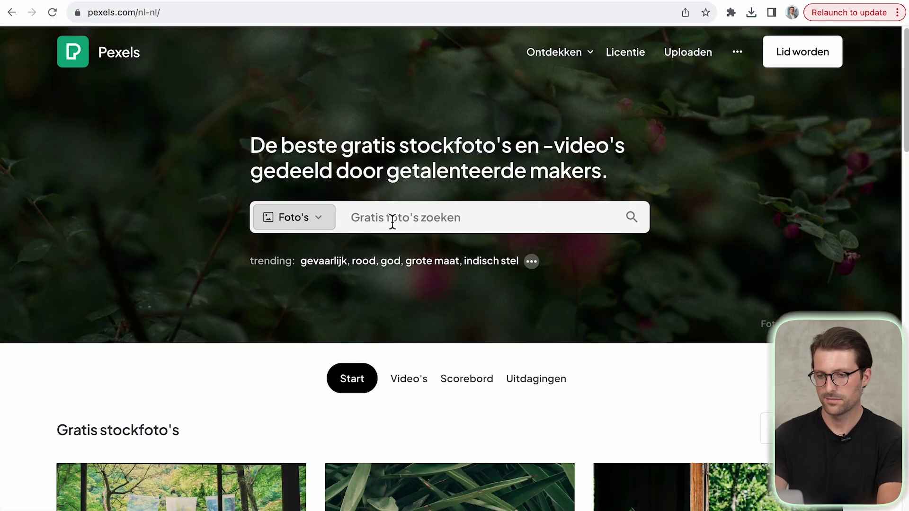
Step: Search Pexels for "coding" and browse the photos found
{"action": "left_click", "coordinate": [393, 223]}
{"action": "type", "text": "coding"}
{"action": "key", "text": "Return"}
{"action": "scroll", "coordinate": [547, 282], "scroll_direction": "down", "scroll_amount": 5}
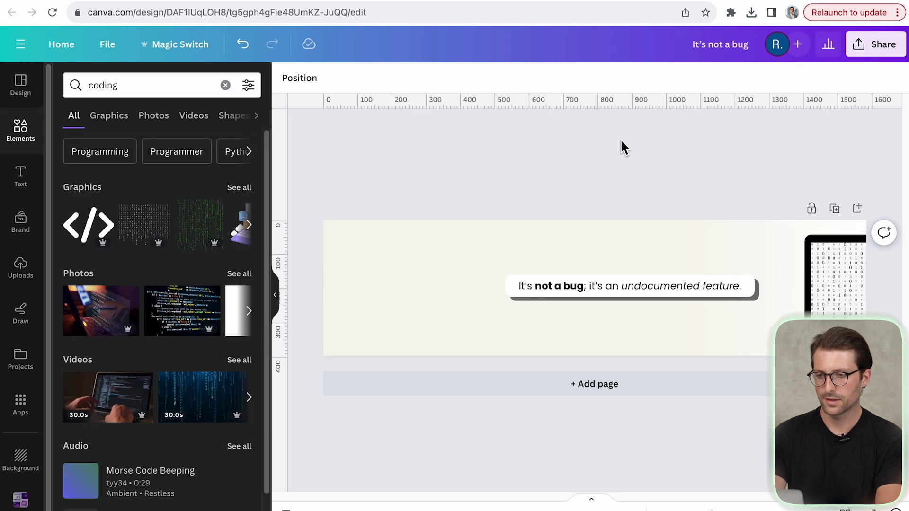
Step: Rename the design as LinkedIn Profile Banner and download it as a PNG
{"action": "left_click", "coordinate": [720, 44]}
{"action": "key", "text": "BackSpace"}
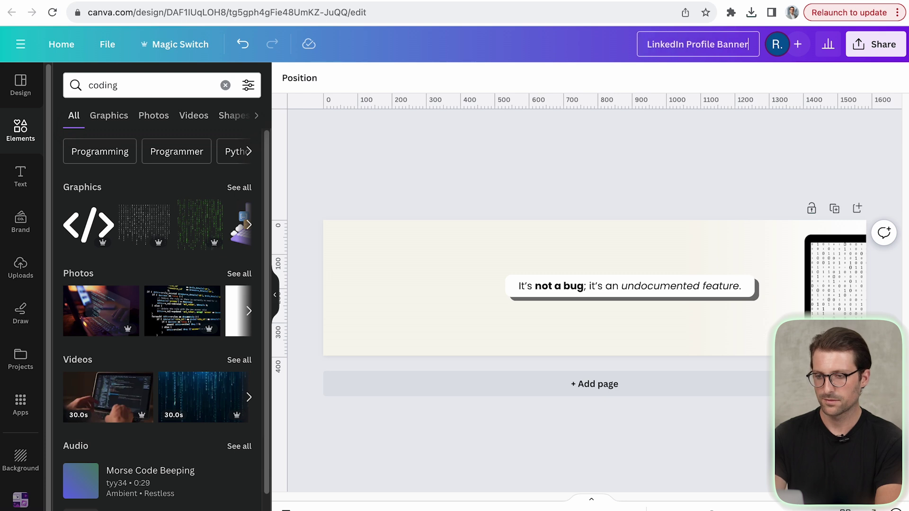
{"action": "left_click", "coordinate": [876, 44]}
{"action": "left_click", "coordinate": [731, 369]}
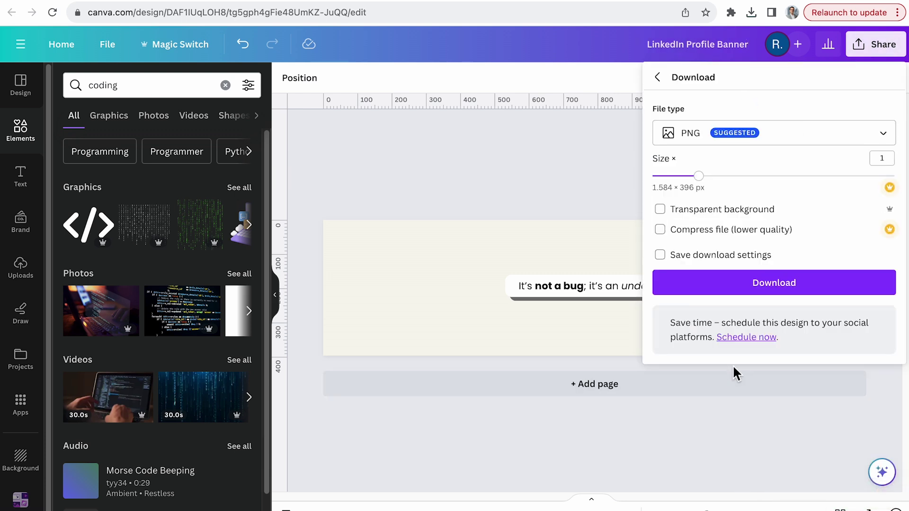
{"action": "left_click", "coordinate": [785, 295]}
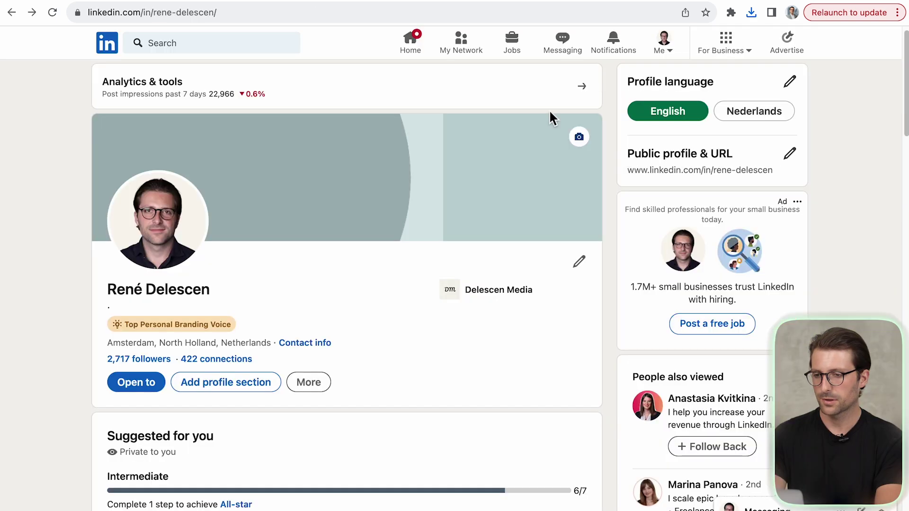
Step: Switch to the LinkedIn profile, apply the downloaded banner as its background photo and reload the page
{"action": "left_click", "coordinate": [598, 162]}
{"action": "left_click", "coordinate": [637, 362]}
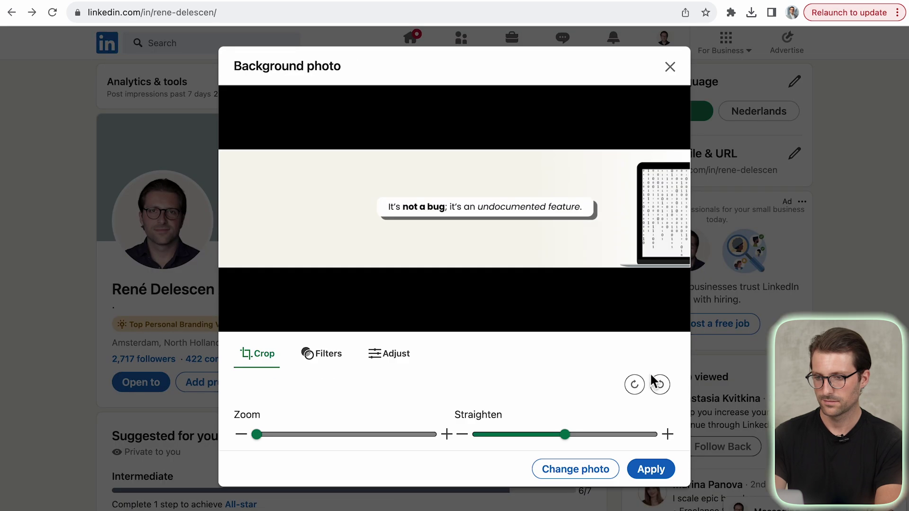
{"action": "left_click", "coordinate": [657, 471]}
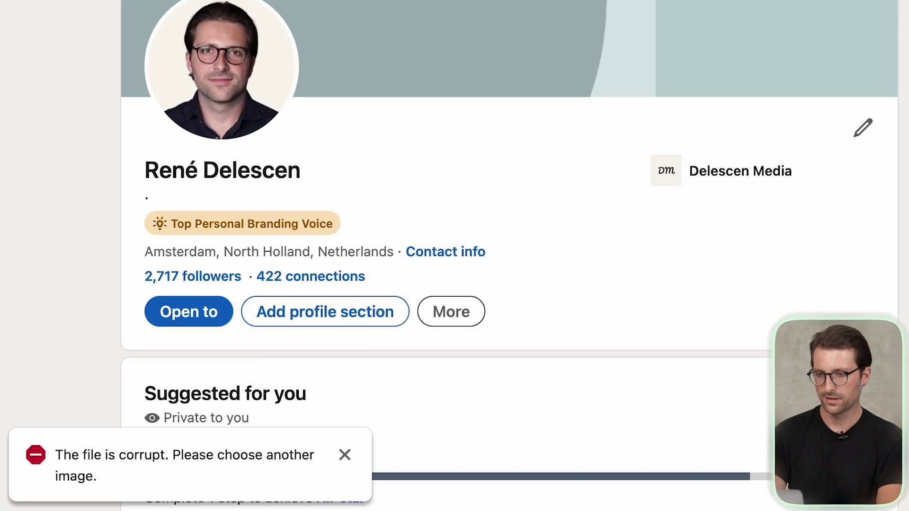
{"action": "key", "text": "super+r"}
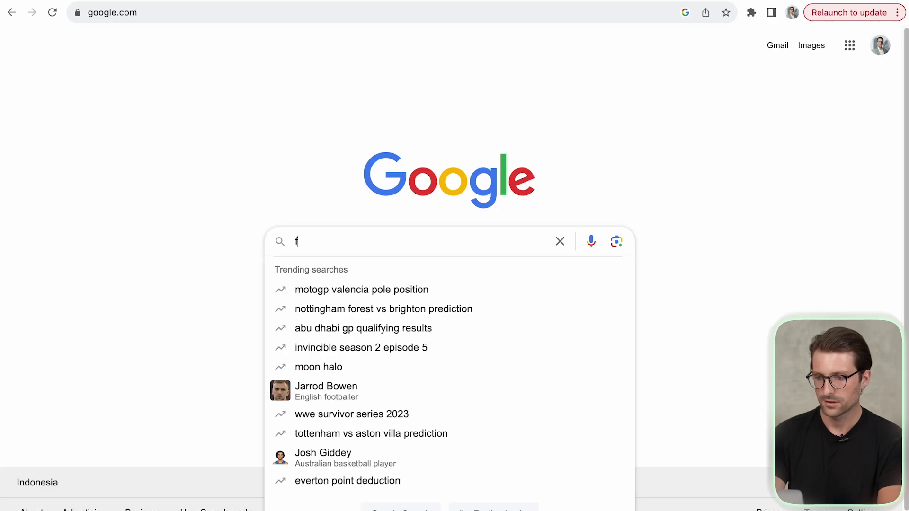
Step: Search Google for "free word cloud" and open the Free Word Cloud Generator with its text field ready for input
{"action": "type", "text": "ree word "}
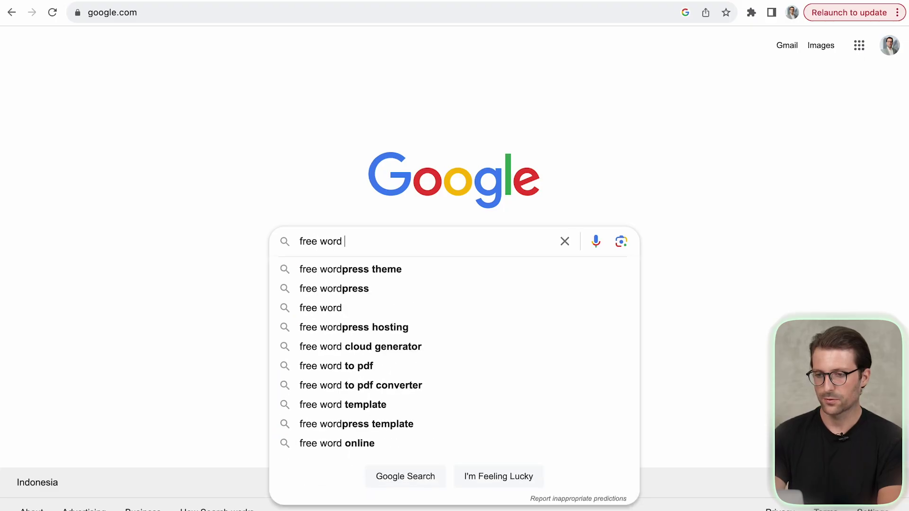
{"action": "type", "text": "cloud"}
{"action": "key", "text": "Return"}
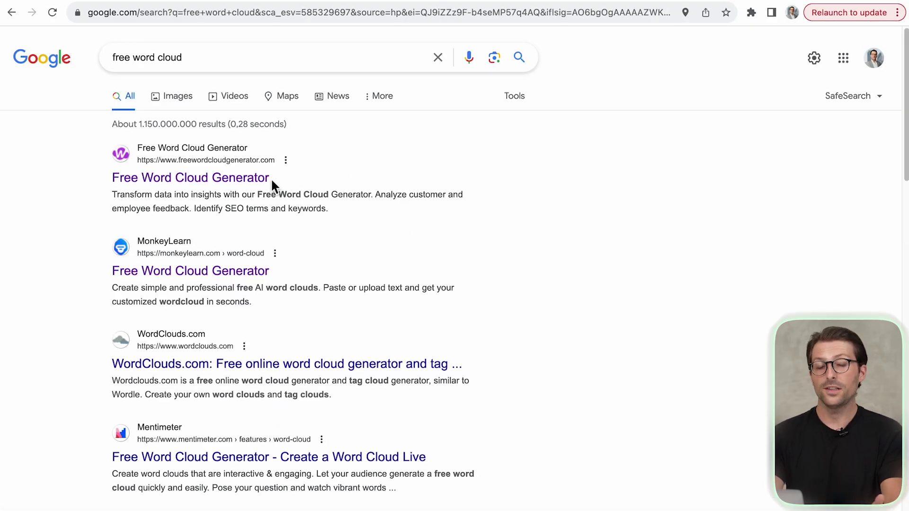
{"action": "left_click", "coordinate": [266, 178]}
{"action": "left_click", "coordinate": [453, 434]}
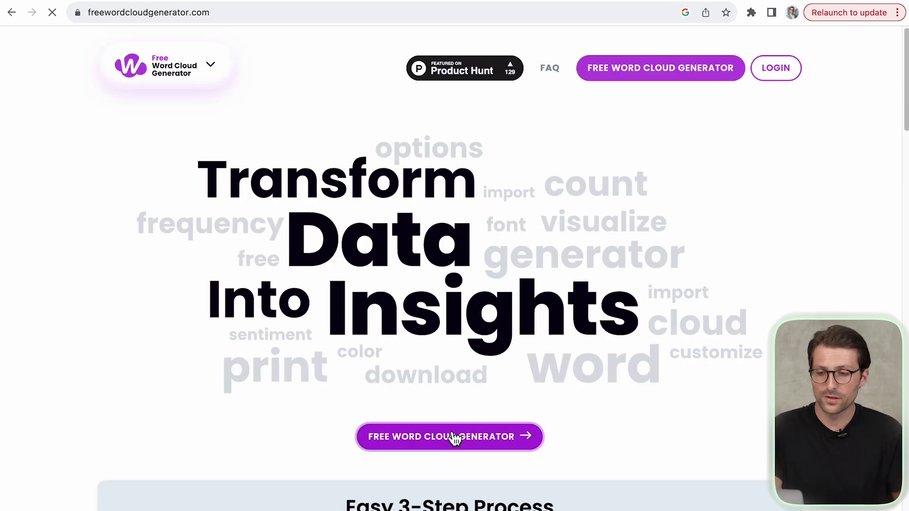
{"action": "left_click", "coordinate": [257, 237]}
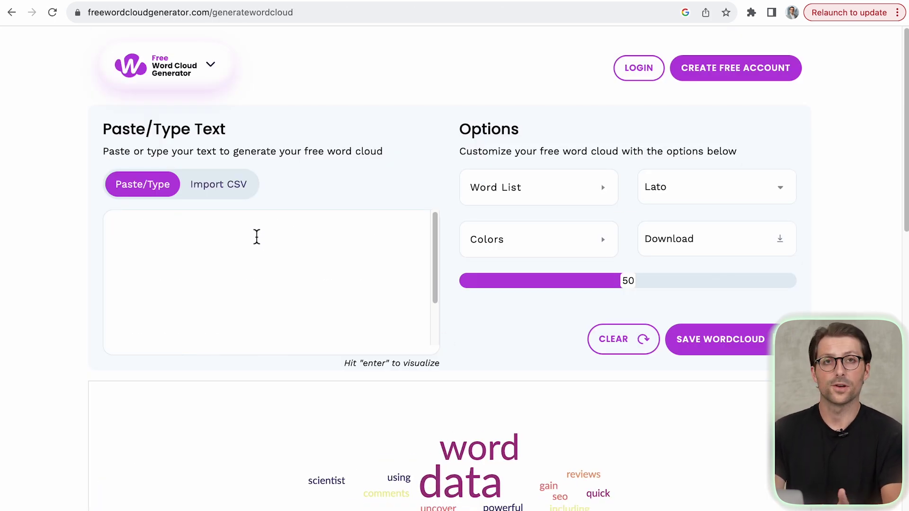
Step: Switch to LinkedIn and search for "software developer" in Jobs
{"action": "key", "text": "ctrl+shift+Tab"}
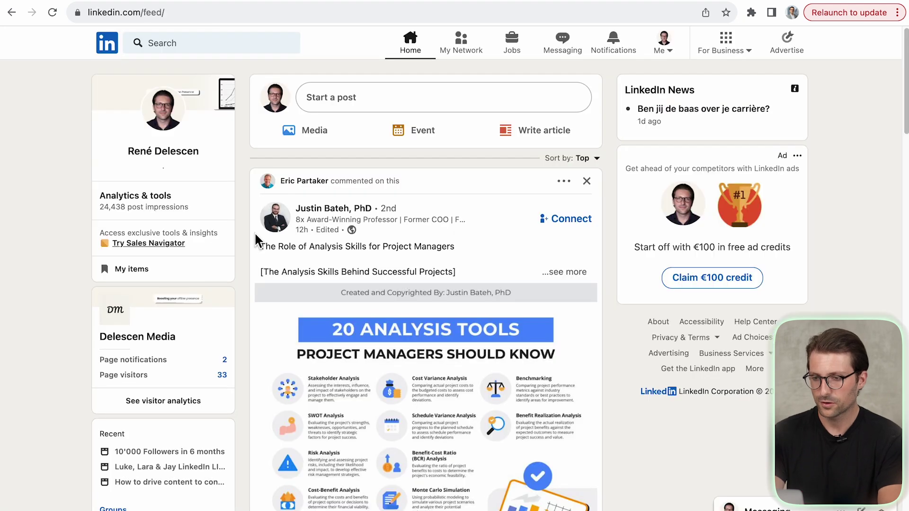
{"action": "left_click", "coordinate": [198, 54]}
{"action": "type", "text": "software developer"}
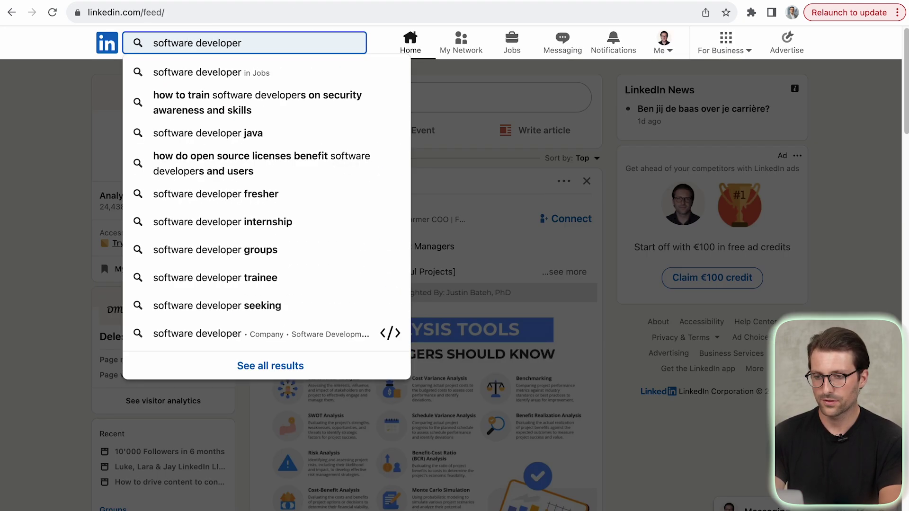
{"action": "left_click", "coordinate": [207, 78]}
Step: Copy the duties and requirements from Discord's Software Engineer Intern - Security posting into the word cloud generator's text field
{"action": "scroll", "coordinate": [632, 317], "scroll_direction": "down", "scroll_amount": 10}
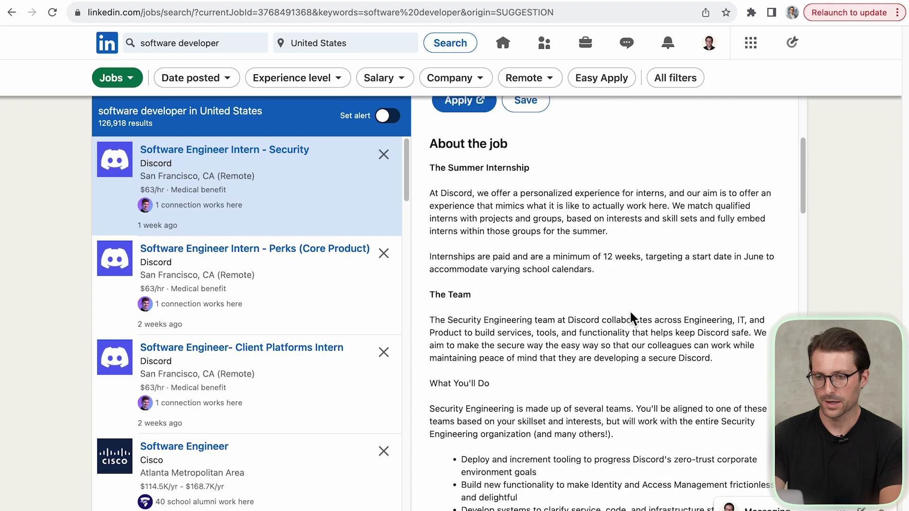
{"action": "left_click_drag", "start_coordinate": [743, 417], "coordinate": [463, 270]}
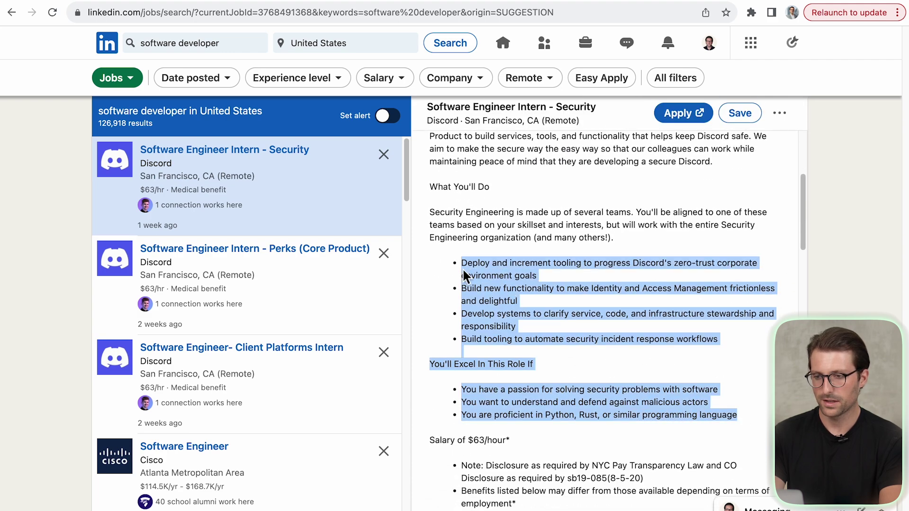
{"action": "key", "text": "ctrl+Tab"}
{"action": "key", "text": "ctrl+v"}
{"action": "key", "text": "ctrl+shift+Tab"}
Step: Select the key text in Discord's Software Engineer Intern - Perks posting and the minimum qualifications in Meta's Software Engineer (University Grad) posting
{"action": "left_click", "coordinate": [332, 248]}
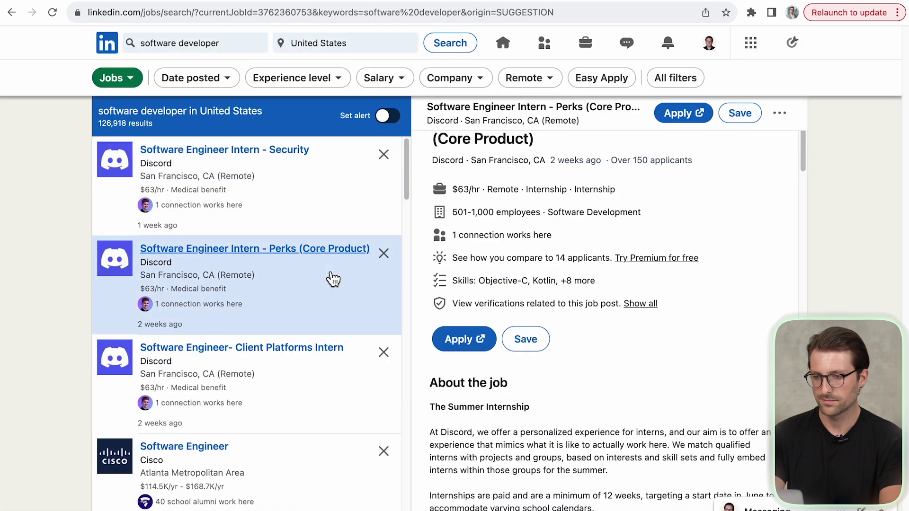
{"action": "scroll", "coordinate": [632, 402], "scroll_direction": "down", "scroll_amount": 10}
{"action": "left_click_drag", "start_coordinate": [461, 218], "coordinate": [777, 400]}
{"action": "scroll", "coordinate": [315, 466], "scroll_direction": "down", "scroll_amount": 5}
{"action": "left_click", "coordinate": [223, 239]}
{"action": "scroll", "coordinate": [589, 385], "scroll_direction": "down", "scroll_amount": 8}
{"action": "left_click_drag", "start_coordinate": [463, 315], "coordinate": [588, 385]}
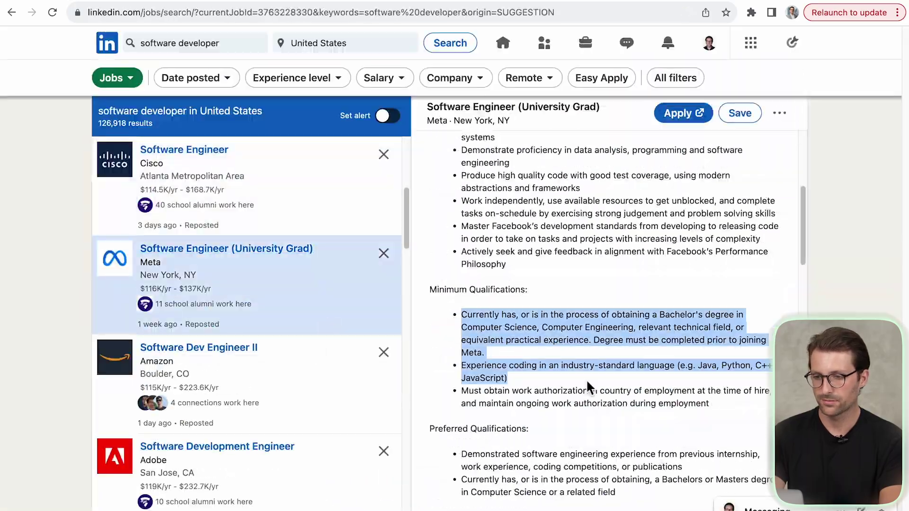
Step: Go through further software developer postings, copy their requirements into the word cloud generator and view the resulting cloud
{"action": "left_click", "coordinate": [303, 501]}
{"action": "scroll", "coordinate": [303, 193], "scroll_direction": "down", "scroll_amount": 5}
{"action": "left_click", "coordinate": [303, 279]}
{"action": "scroll", "coordinate": [674, 471], "scroll_direction": "down", "scroll_amount": 5}
{"action": "left_click", "coordinate": [305, 479]}
{"action": "scroll", "coordinate": [305, 379], "scroll_direction": "down", "scroll_amount": 5}
{"action": "left_click", "coordinate": [303, 275]}
{"action": "left_click", "coordinate": [303, 455]}
{"action": "scroll", "coordinate": [630, 361], "scroll_direction": "down", "scroll_amount": 8}
{"action": "left_click_drag", "start_coordinate": [461, 324], "coordinate": [630, 469]}
{"action": "key", "text": "ctrl+c"}
{"action": "scroll", "coordinate": [303, 379], "scroll_direction": "down", "scroll_amount": 5}
{"action": "left_click", "coordinate": [303, 493]}
{"action": "key", "text": "ctrl+Tab"}
{"action": "key", "text": "ctrl+v"}
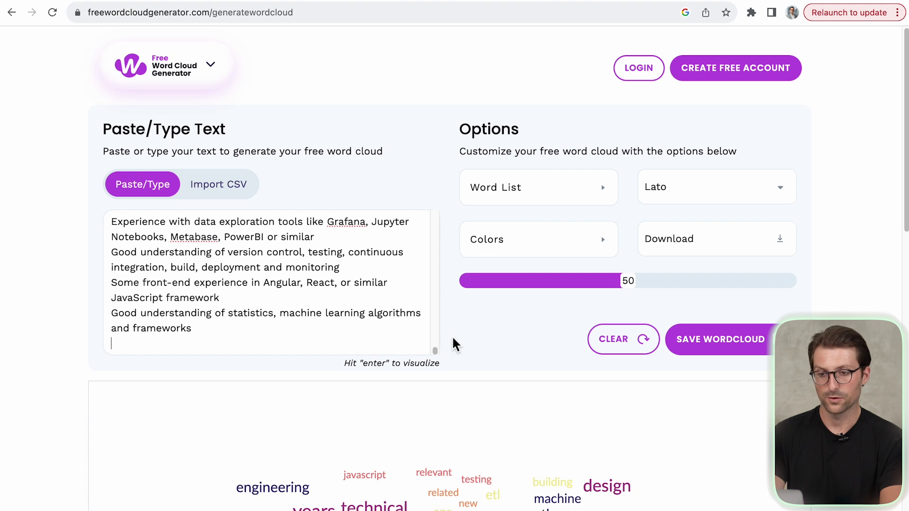
{"action": "scroll", "coordinate": [458, 331], "scroll_direction": "down", "scroll_amount": 6}
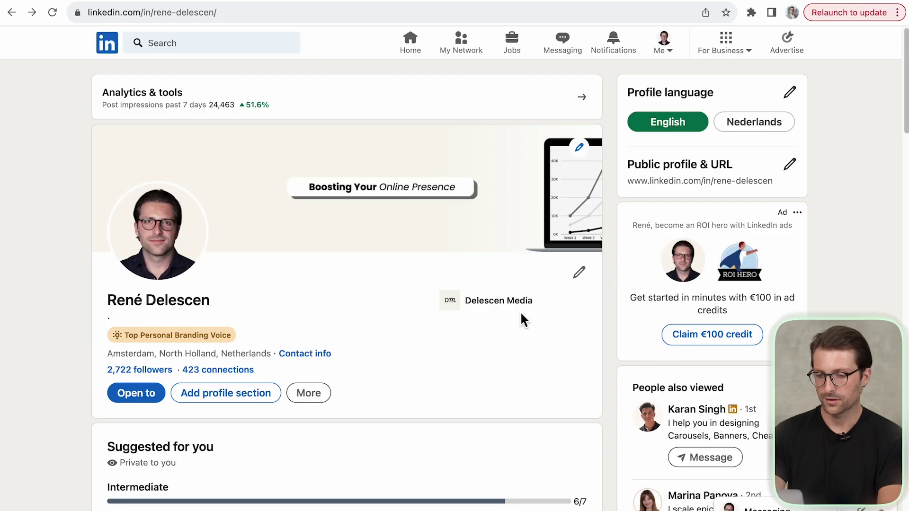
Step: On the LinkedIn profile, view the intro editing form and the Open to options
{"action": "left_click", "coordinate": [579, 273]}
{"action": "scroll", "coordinate": [578, 276], "scroll_direction": "down", "scroll_amount": 5}
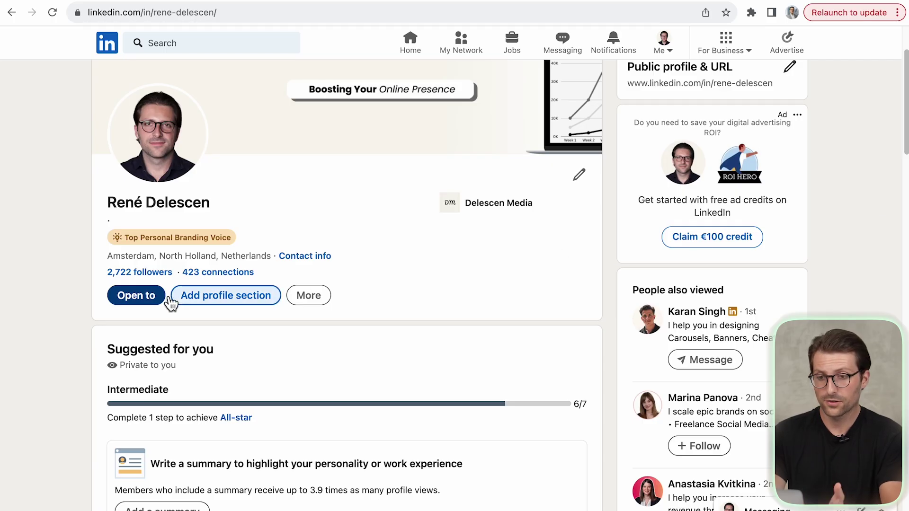
{"action": "left_click", "coordinate": [161, 305]}
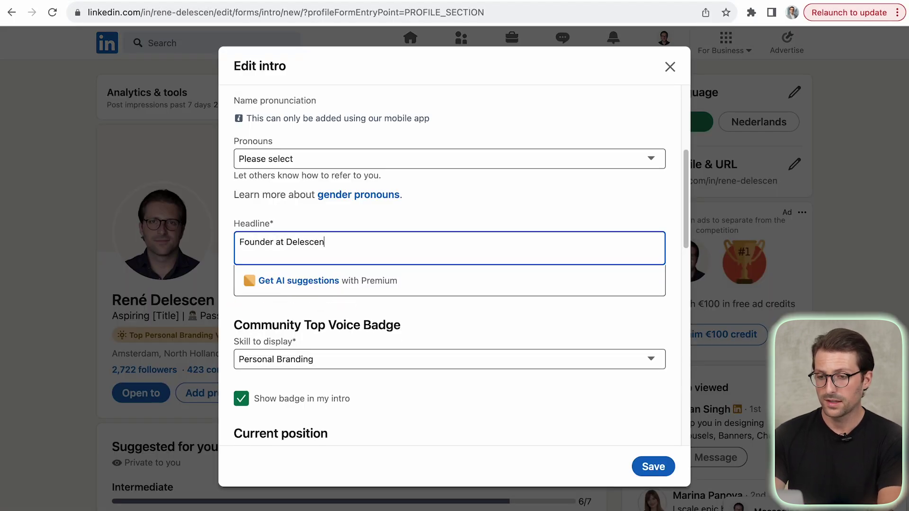
Step: Look up "glas" in the emoji picker and insert the disguised face emoji after "Founder at Delescen Media" in the headline
{"action": "key", "text": "ctrl+super+space"}
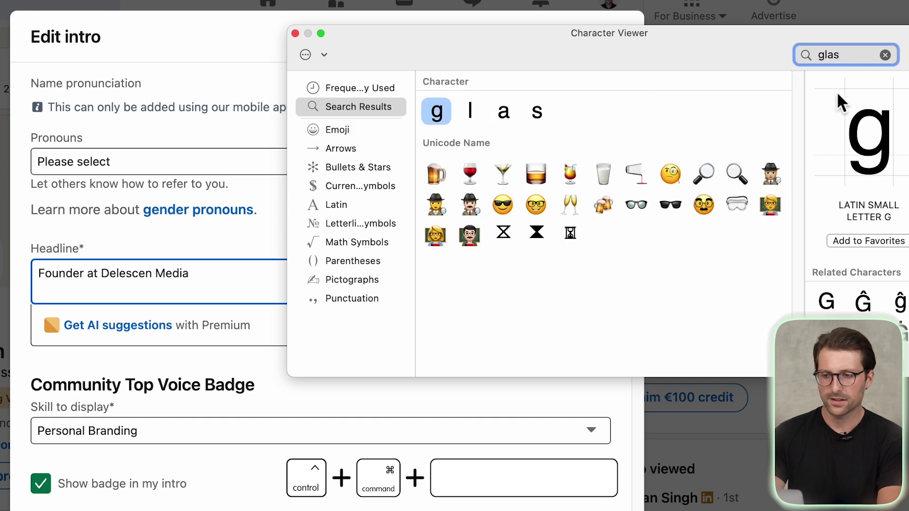
{"action": "double_click", "coordinate": [704, 205]}
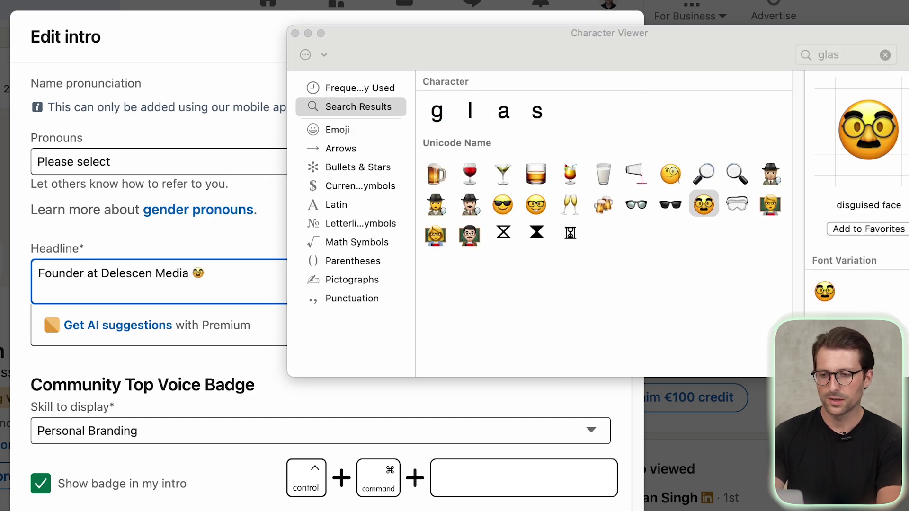
{"action": "left_click", "coordinate": [296, 33]}
Step: Try a second "Founder at Delescen Media" after the emoji in the headline, with a vertical bar as an alternative separator
{"action": "key", "text": "super+v"}
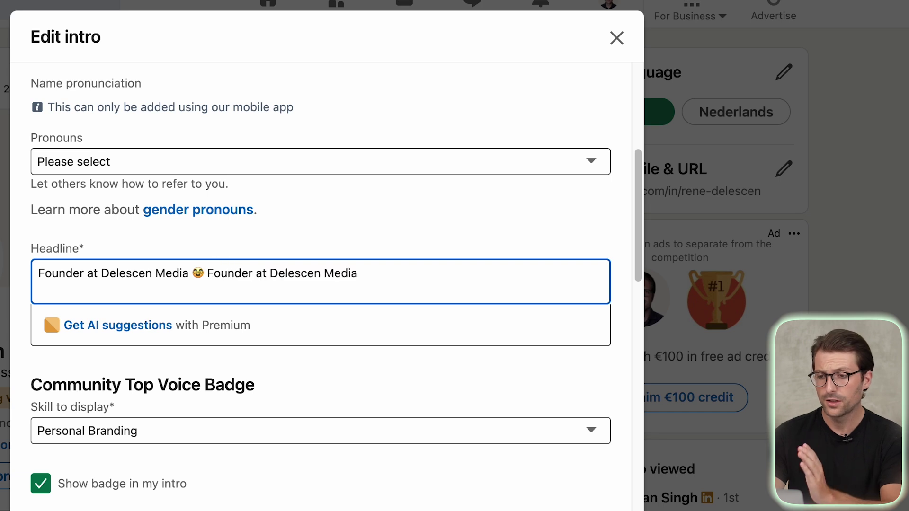
{"action": "key", "text": "BackSpace"}
{"action": "type", "text": "|"}
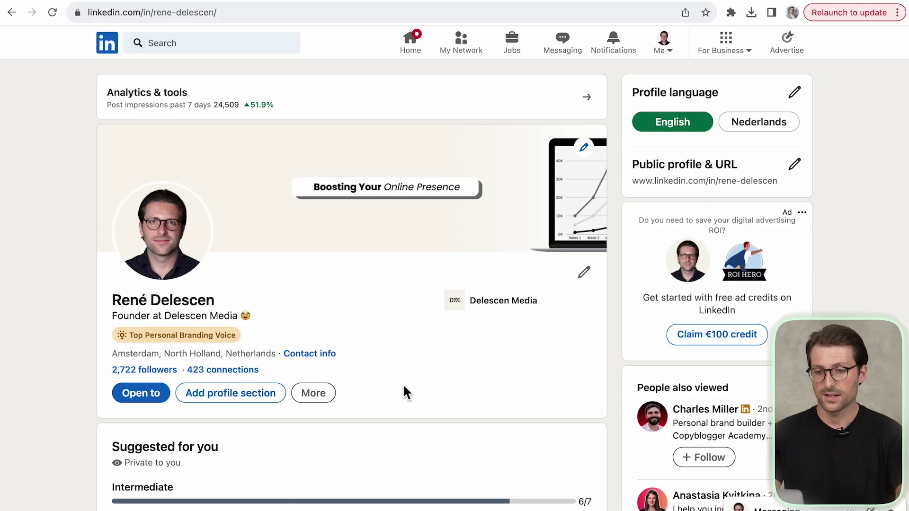
{"action": "left_click", "coordinate": [254, 402]}
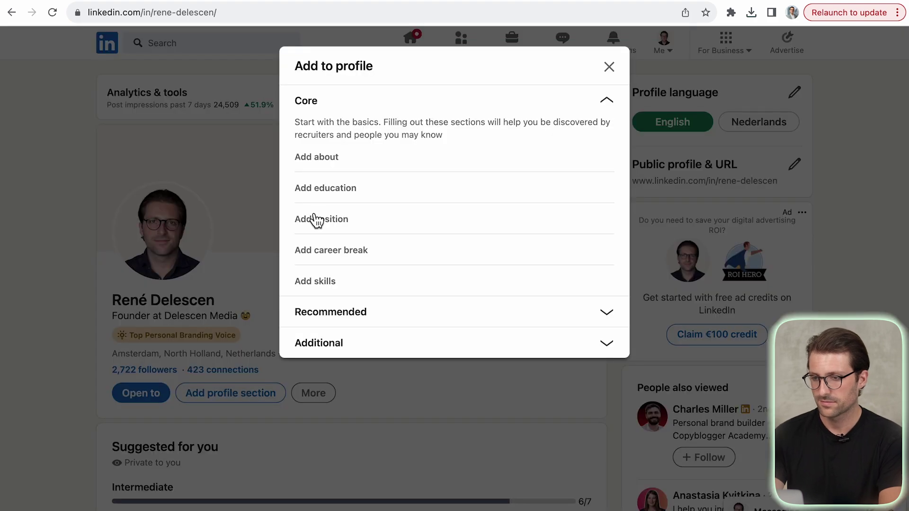
{"action": "left_click", "coordinate": [331, 201]}
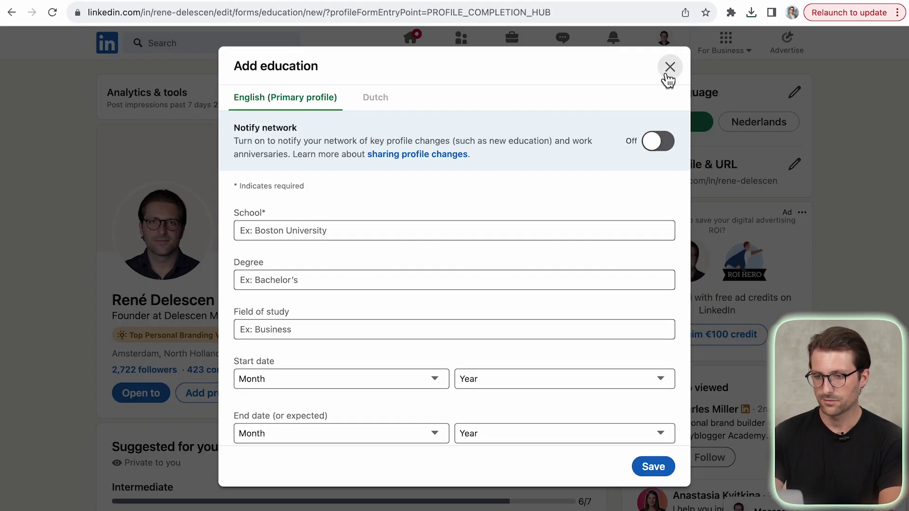
{"action": "left_click", "coordinate": [669, 69]}
Step: Open the existing Amsterdam University of Applied Sciences education entry for editing and go through its date, grade, activities and description fields
{"action": "scroll", "coordinate": [668, 77], "scroll_direction": "down", "scroll_amount": 20}
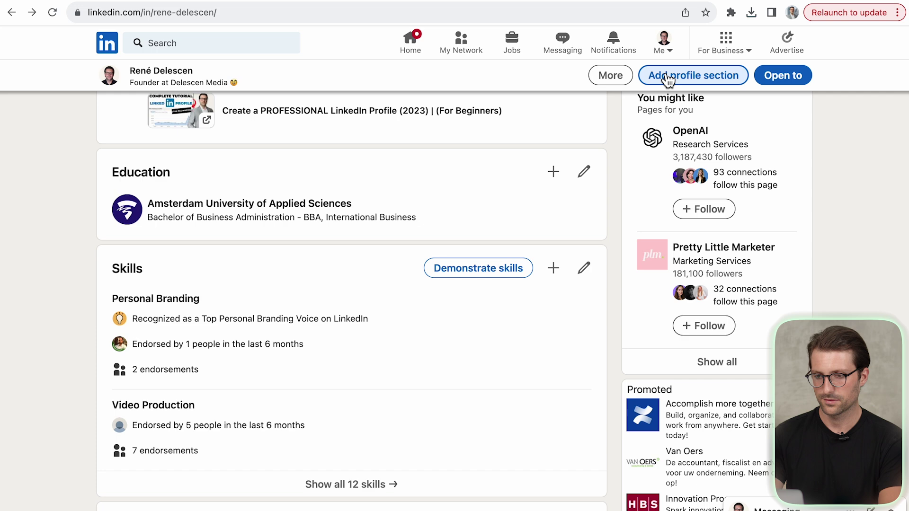
{"action": "left_click", "coordinate": [583, 182]}
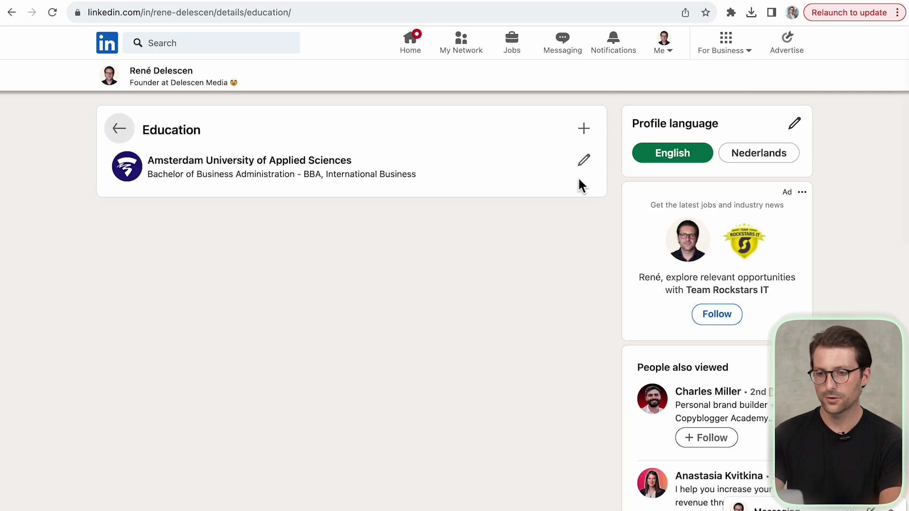
{"action": "left_click", "coordinate": [588, 159]}
{"action": "left_click", "coordinate": [595, 237]}
{"action": "left_click", "coordinate": [593, 279]}
{"action": "scroll", "coordinate": [593, 272], "scroll_direction": "down", "scroll_amount": 3}
{"action": "scroll", "coordinate": [593, 270], "scroll_direction": "down", "scroll_amount": 1}
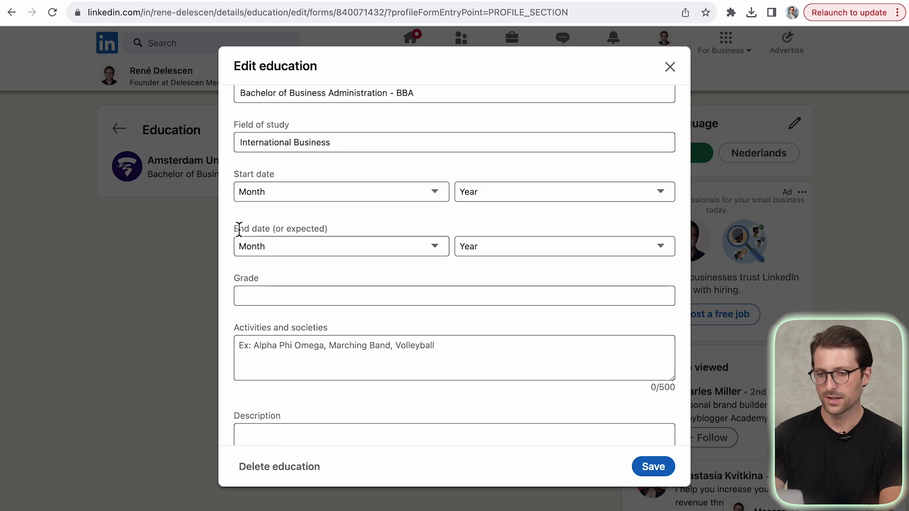
{"action": "left_click", "coordinate": [284, 274]}
{"action": "scroll", "coordinate": [284, 275], "scroll_direction": "down", "scroll_amount": 5}
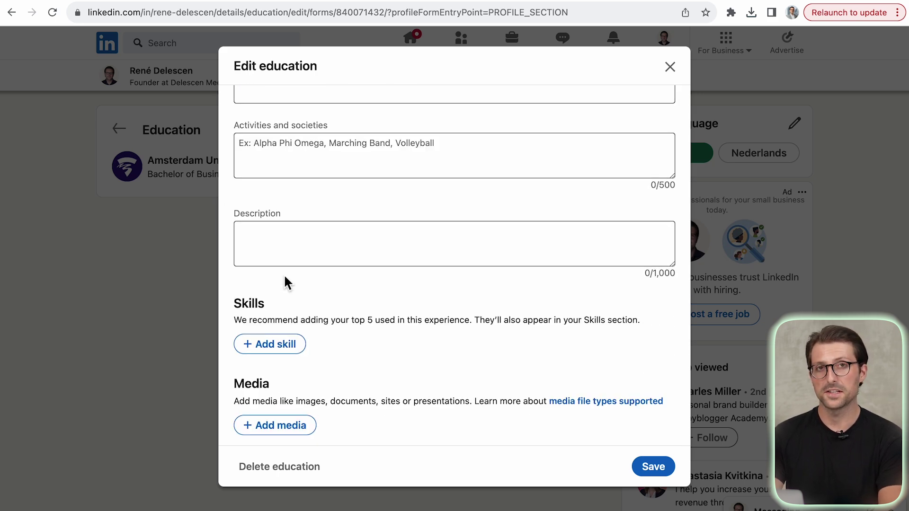
Step: Add the skill Digital Marketing to the education entry
{"action": "left_click", "coordinate": [274, 346]}
{"action": "type", "text": "Digital"}
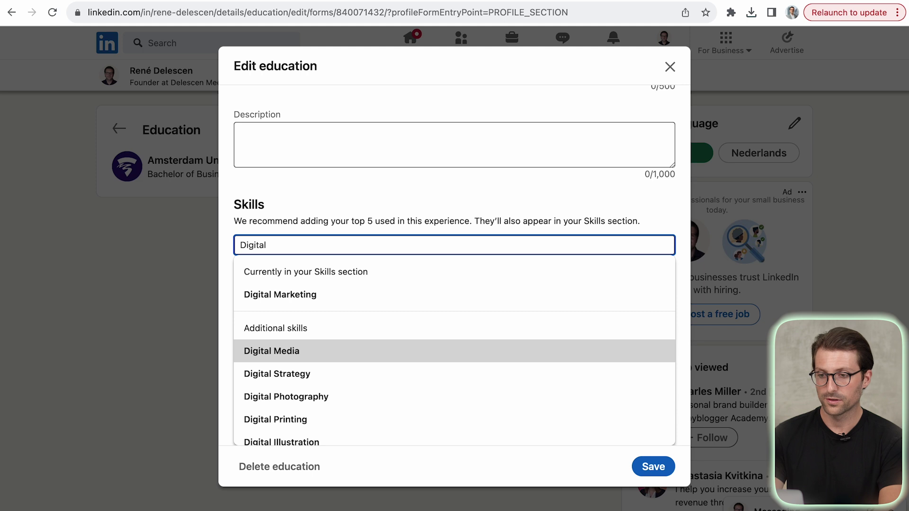
{"action": "left_click", "coordinate": [258, 303]}
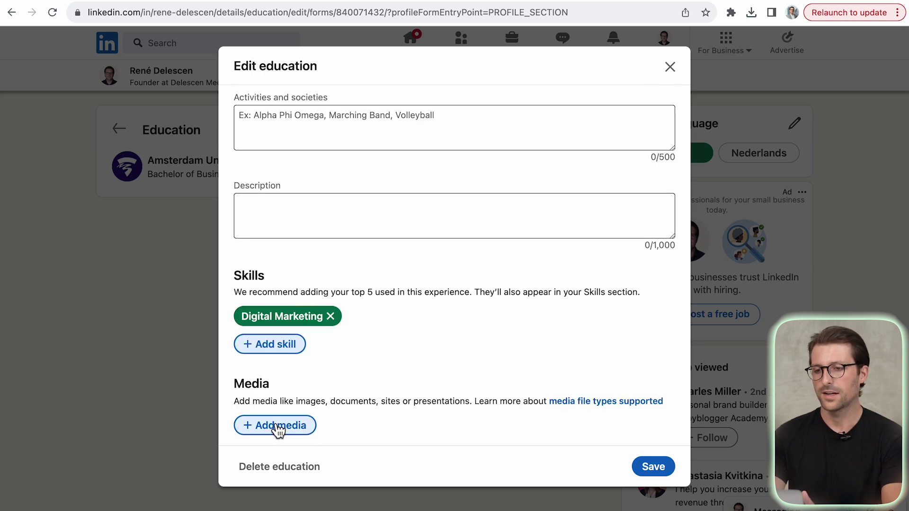
Step: Add a media link to the education entry, using the Gumroad address ending in /l/ats-friendly-templates, and load its preview
{"action": "left_click", "coordinate": [279, 429]}
{"action": "left_click", "coordinate": [289, 405]}
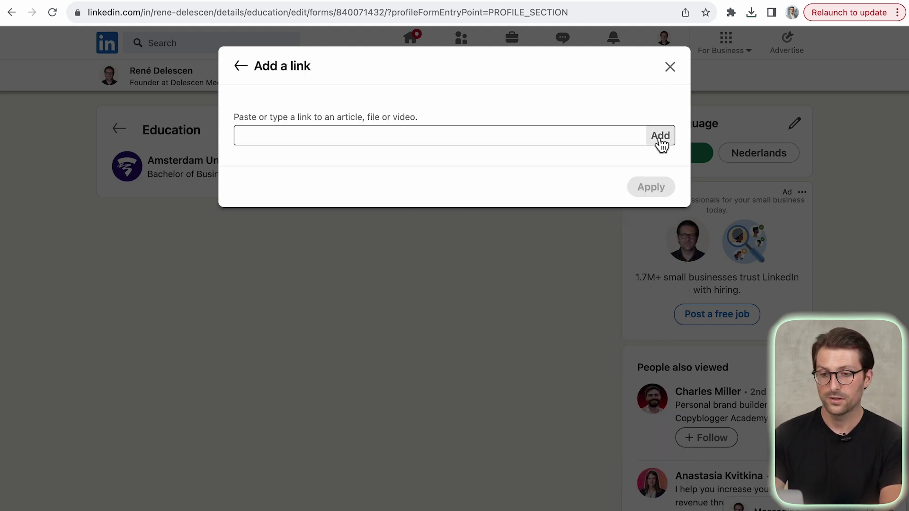
{"action": "left_click", "coordinate": [561, 142]}
{"action": "left_click", "coordinate": [538, 163]}
{"action": "key", "text": "shift+Left"}
{"action": "key", "text": "shift+Left"}
{"action": "key", "text": "shift+Left"}
{"action": "key", "text": "shift+Left"}
{"action": "key", "text": "shift+Left"}
{"action": "key", "text": "shift+Left"}
{"action": "key", "text": "shift+Left"}
{"action": "key", "text": "shift+Left"}
{"action": "key", "text": "shift+Left"}
{"action": "key", "text": "shift+Left"}
{"action": "key", "text": "shift+Left"}
{"action": "key", "text": "shift+Left"}
{"action": "key", "text": "shift+Left"}
{"action": "key", "text": "shift+Left"}
{"action": "key", "text": "shift+Left"}
{"action": "key", "text": "BackSpace"}
{"action": "left_click", "coordinate": [659, 140]}
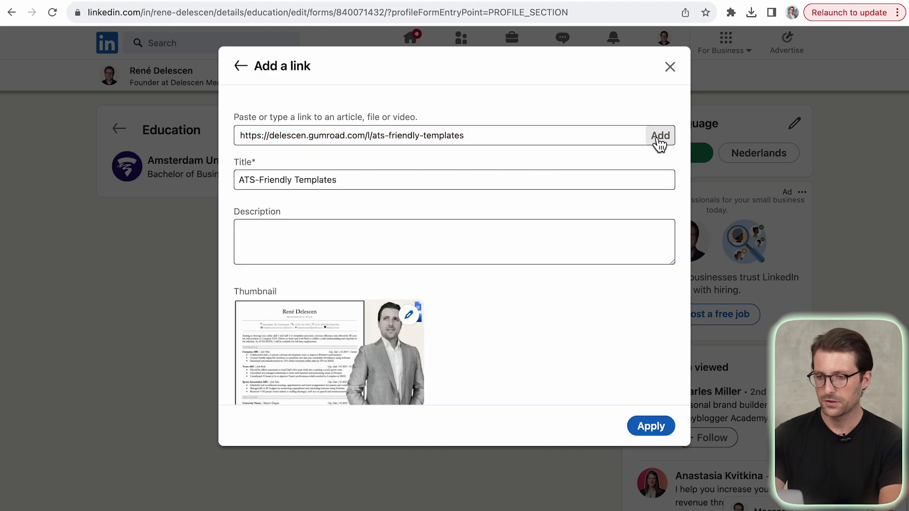
Step: Use Resume Template Front Page.png as the ATS-Friendly Templates link's thumbnail, apply the link and save the education entry
{"action": "left_click", "coordinate": [410, 313]}
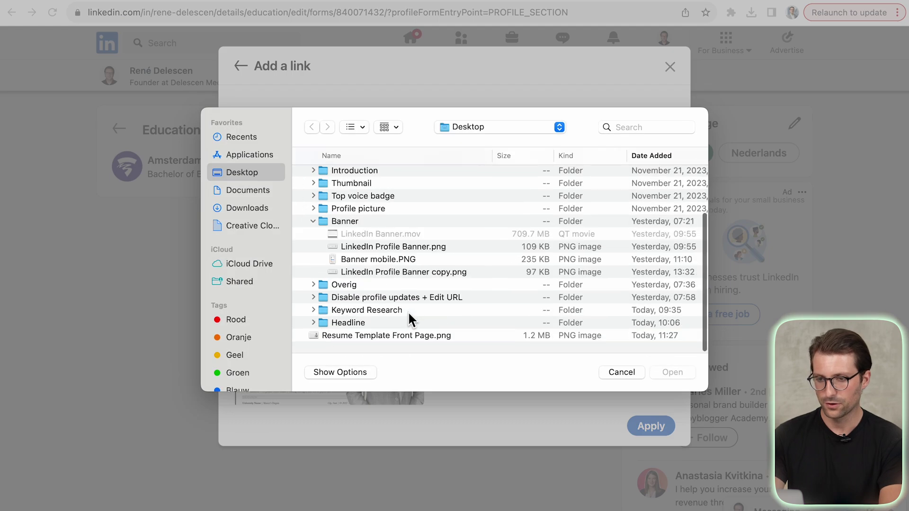
{"action": "left_click", "coordinate": [411, 339]}
{"action": "left_click", "coordinate": [673, 372]}
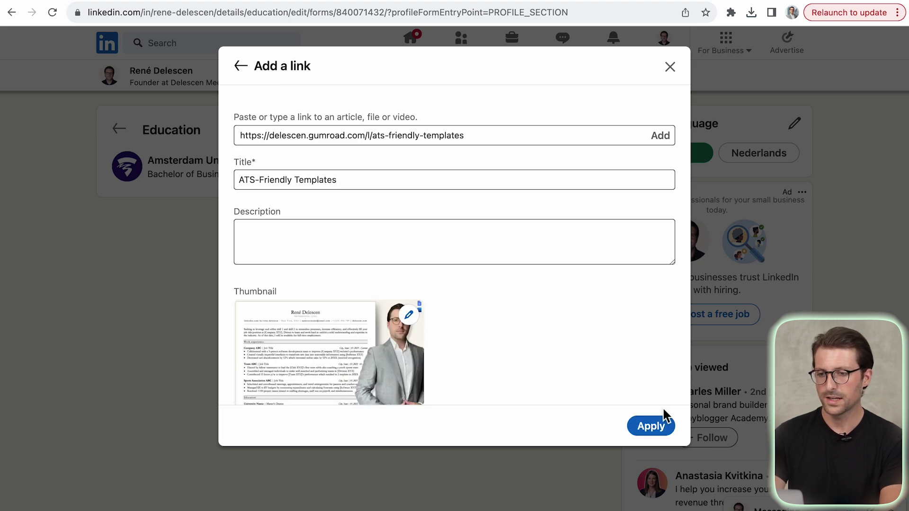
{"action": "left_click", "coordinate": [651, 427]}
{"action": "left_click", "coordinate": [653, 467]}
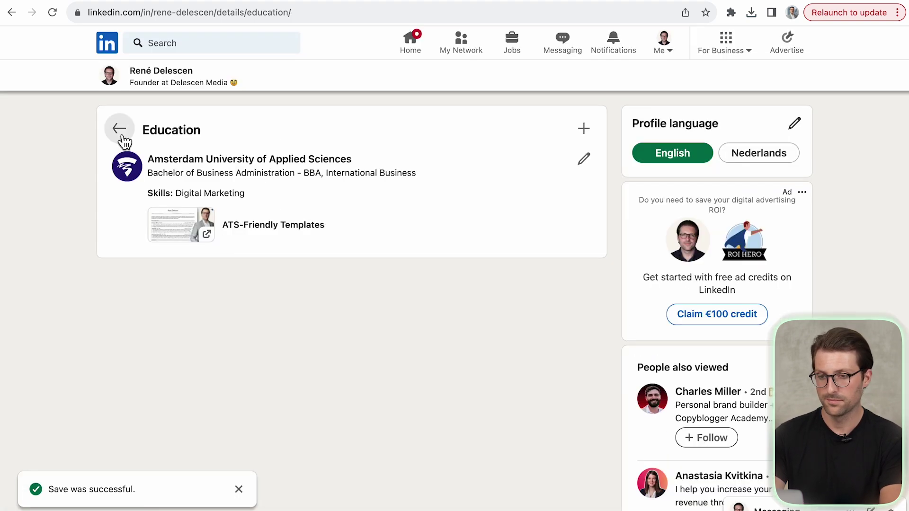
Step: Return to the profile and look through the full list of skills below the education section
{"action": "left_click", "coordinate": [119, 128]}
{"action": "scroll", "coordinate": [585, 311], "scroll_direction": "down", "scroll_amount": 5}
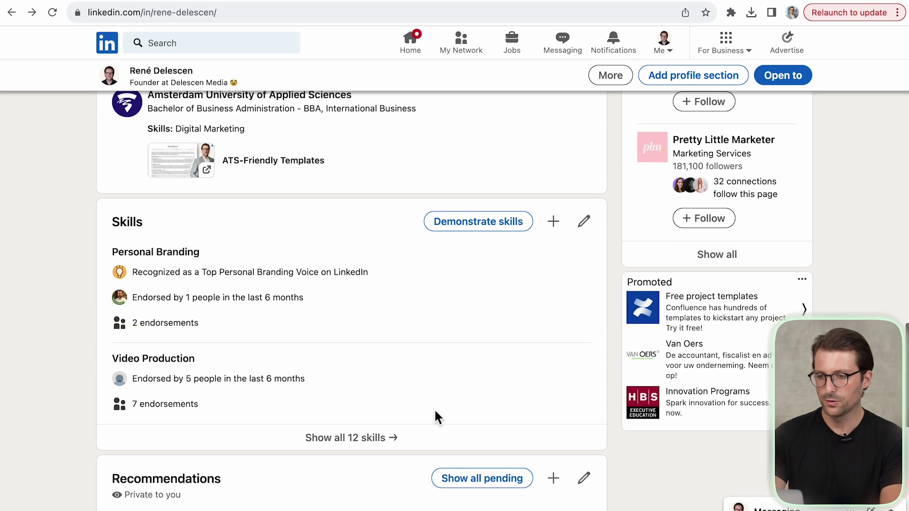
{"action": "left_click", "coordinate": [388, 437]}
{"action": "scroll", "coordinate": [387, 452], "scroll_direction": "down", "scroll_amount": 15}
{"action": "key", "text": "alt+Left"}
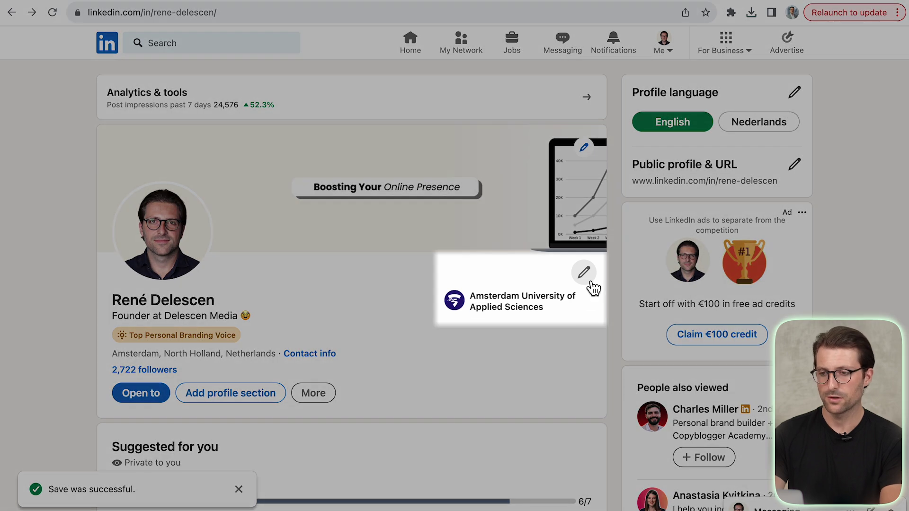
Step: Show the Amsterdam University of Applied Sciences education in the profile intro and save the intro
{"action": "left_click", "coordinate": [585, 273]}
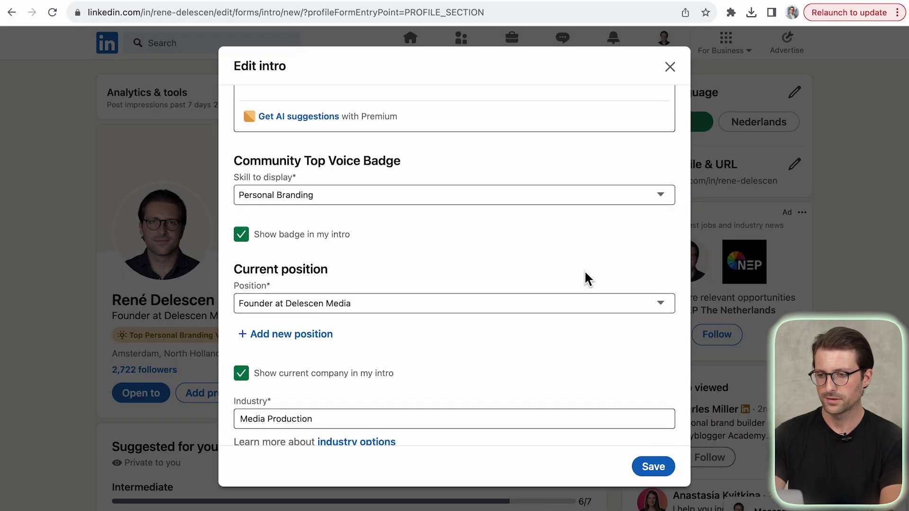
{"action": "left_click", "coordinate": [240, 287]}
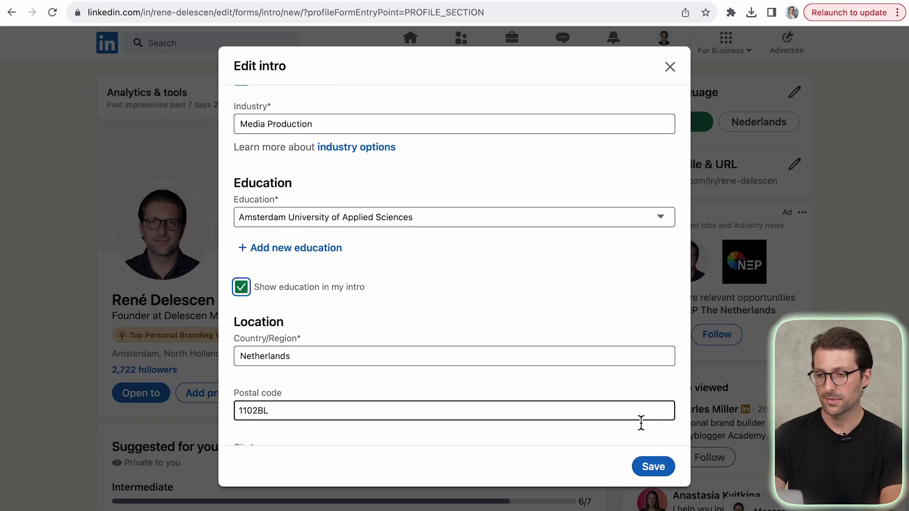
{"action": "left_click", "coordinate": [652, 467]}
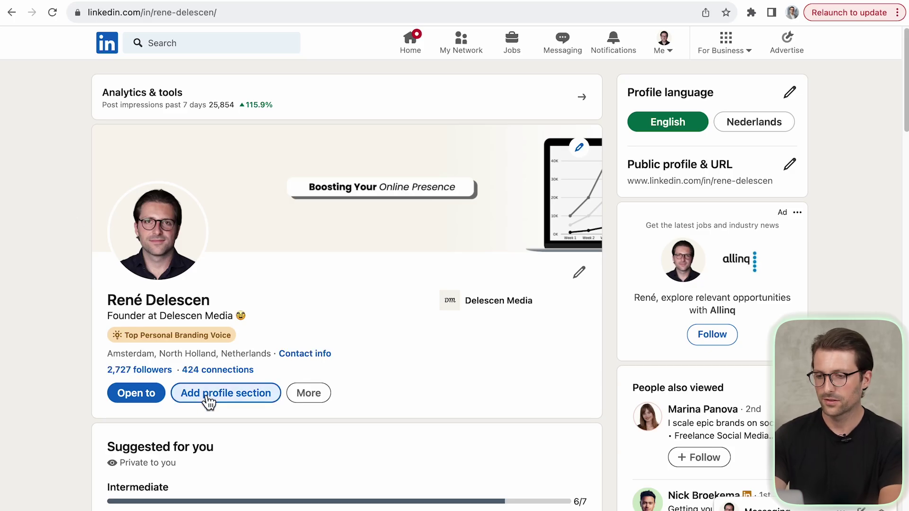
{"action": "left_click", "coordinate": [216, 396]}
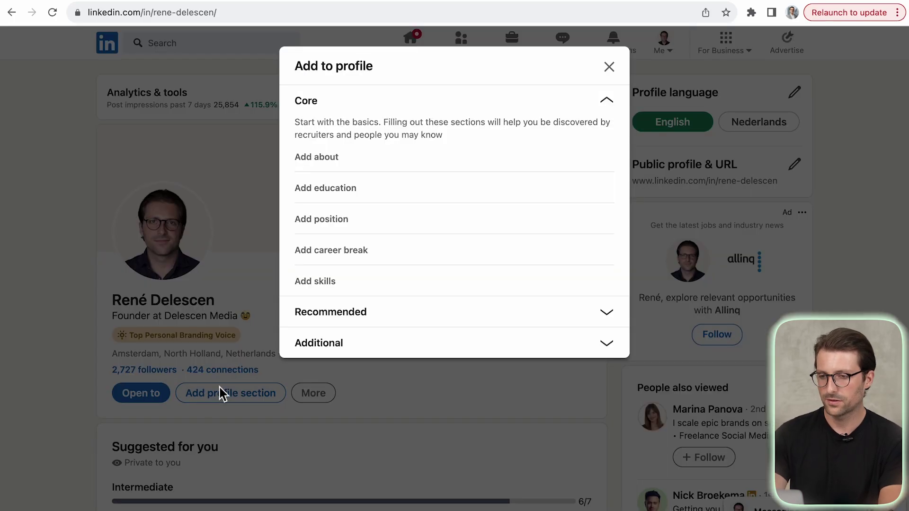
{"action": "left_click", "coordinate": [325, 161]}
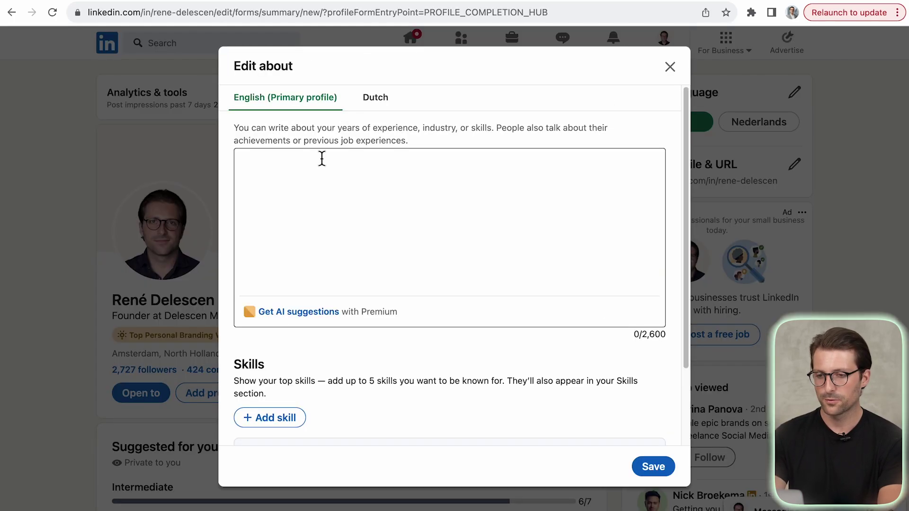
{"action": "left_click", "coordinate": [673, 70]}
Step: Add a profile summary from the copied template text with its [Tools] and [USP] placeholders, and save it
{"action": "scroll", "coordinate": [677, 79], "scroll_direction": "down", "scroll_amount": 5}
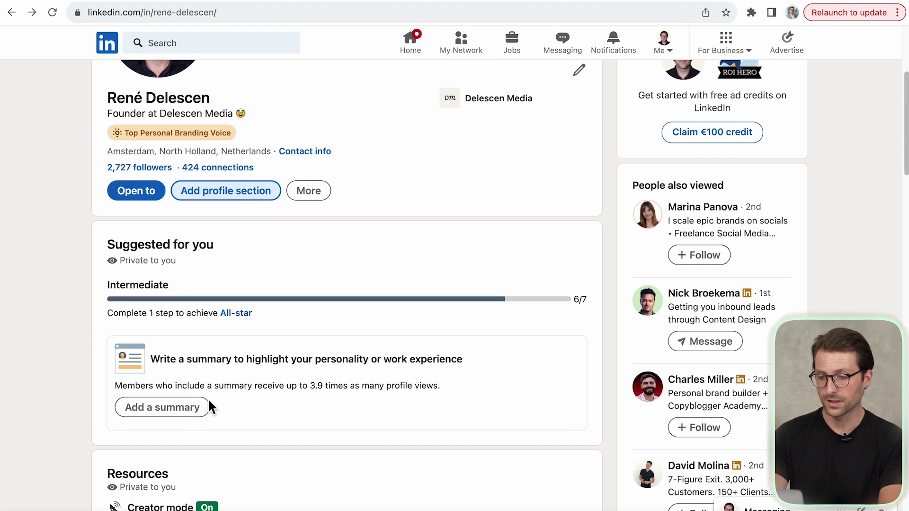
{"action": "left_click", "coordinate": [203, 407]}
{"action": "key", "text": "ctrl+v"}
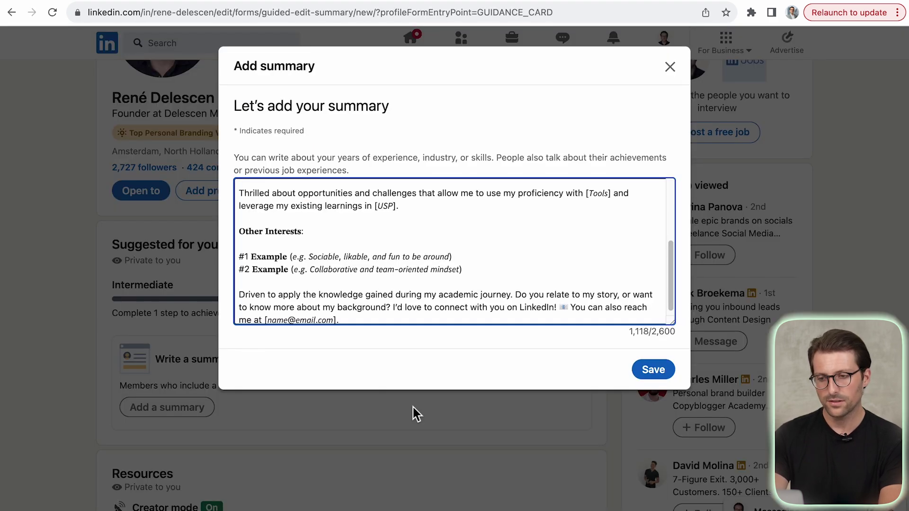
{"action": "left_click", "coordinate": [652, 379]}
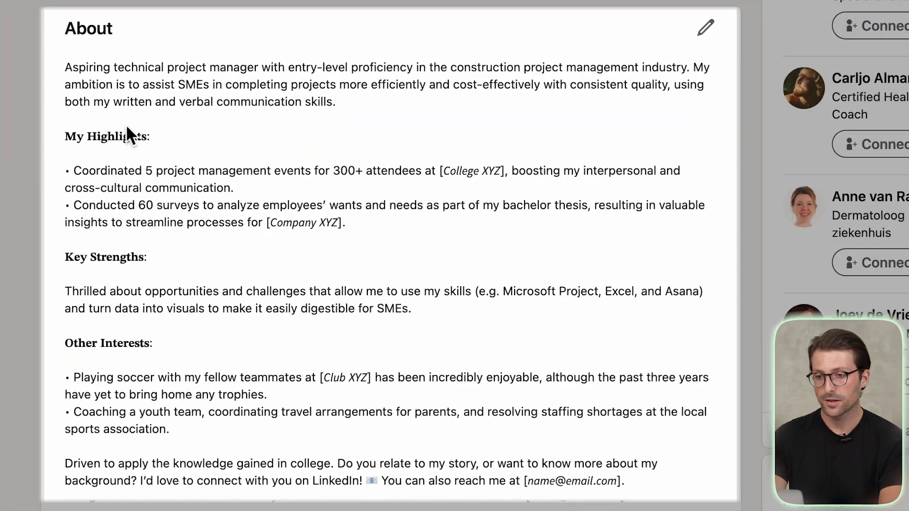
Step: Search Google for "LinkedIn text formatter" and open the linkedin-makeover.com text formatter
{"action": "left_click_drag", "start_coordinate": [65, 137], "coordinate": [156, 138]}
{"action": "left_click_drag", "start_coordinate": [440, 171], "coordinate": [507, 180]}
{"action": "type", "text": "Lin"}
{"action": "type", "text": "ked"}
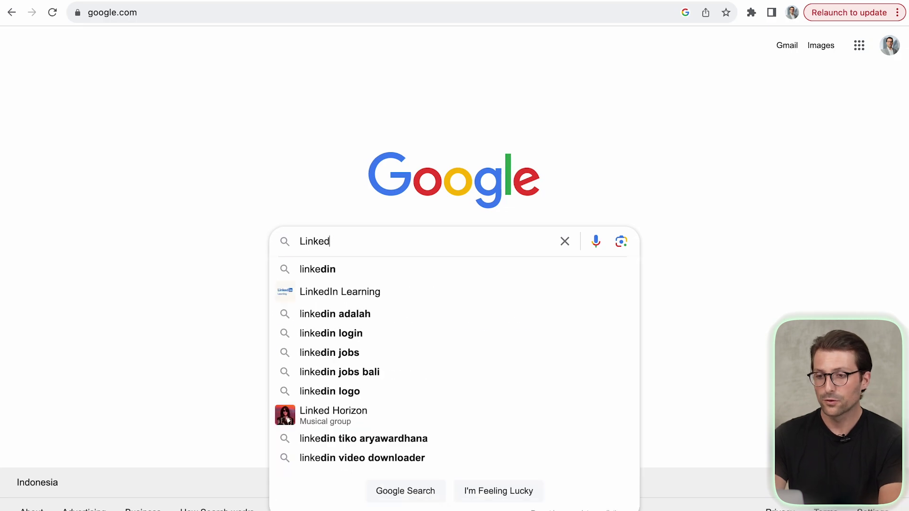
{"action": "type", "text": "In text formatter"}
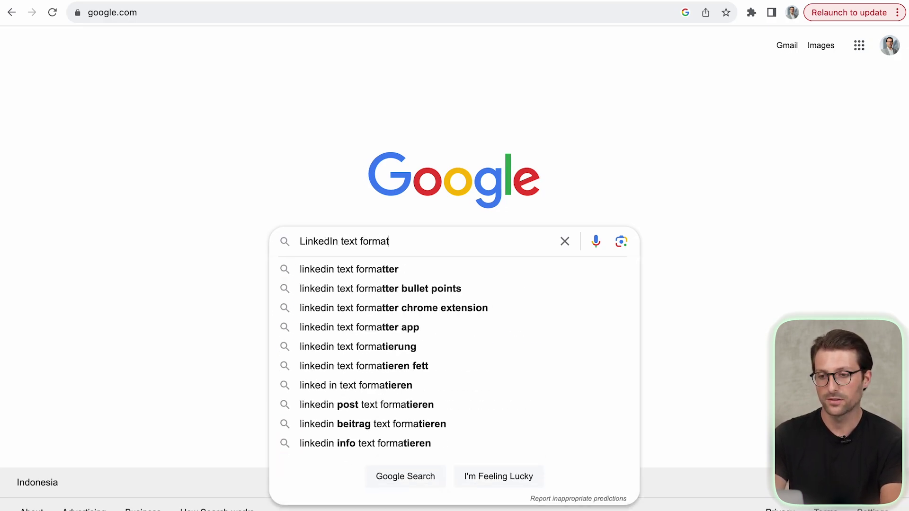
{"action": "key", "text": "Return"}
{"action": "left_click", "coordinate": [190, 180]}
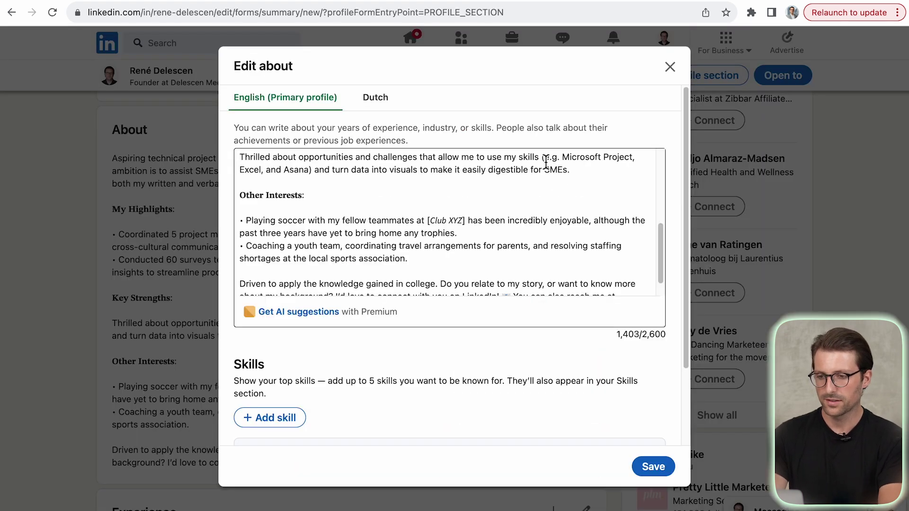
Step: Convert "e.g. Microsoft Project, Excel, and Asana" to italics with the text formatter, replace it in the About text and save
{"action": "left_click_drag", "start_coordinate": [545, 162], "coordinate": [311, 170]}
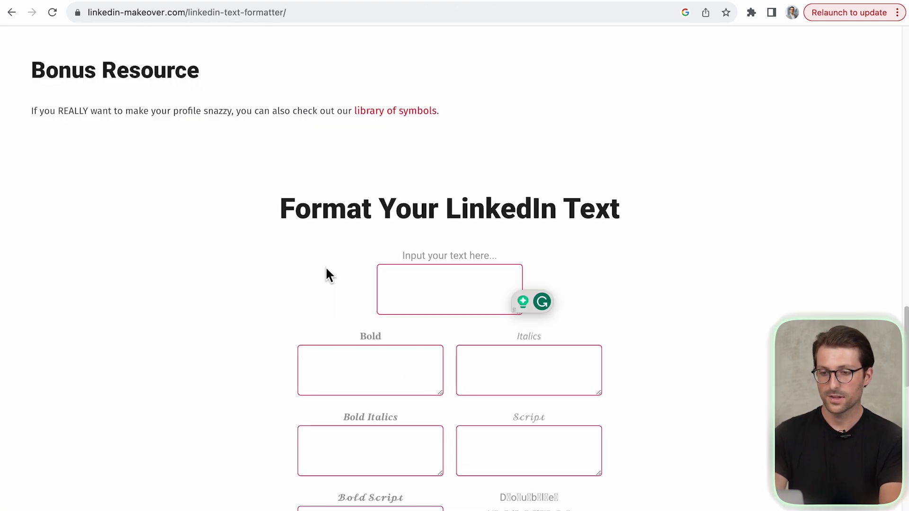
{"action": "type", "text": "e.g. Microsoft Project, Excel, and Asana"}
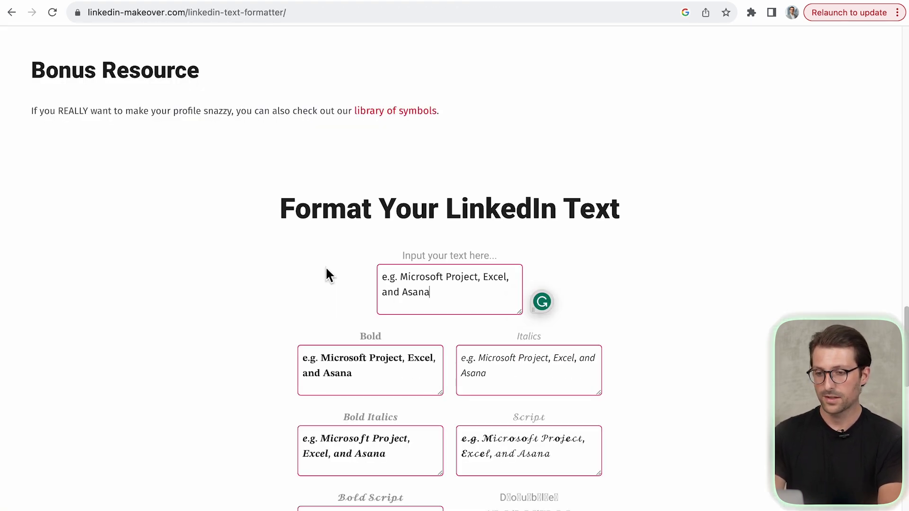
{"action": "double_click", "coordinate": [432, 293]}
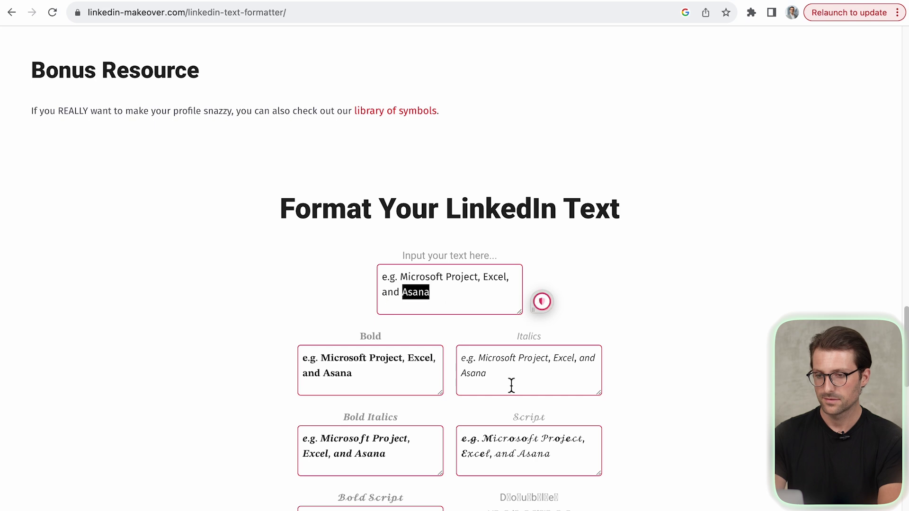
{"action": "left_click_drag", "start_coordinate": [511, 385], "coordinate": [459, 363]}
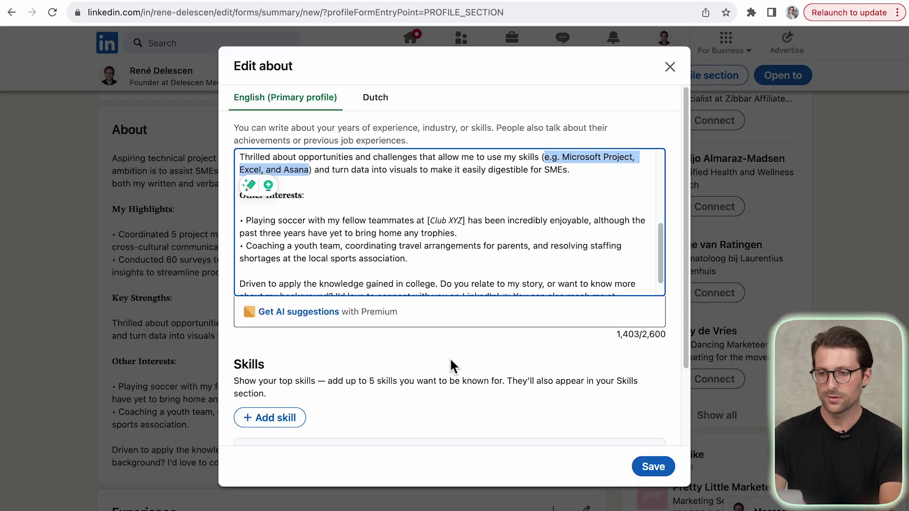
{"action": "type", "text": "e.g. Microsoft Project, Excel, and Asana"}
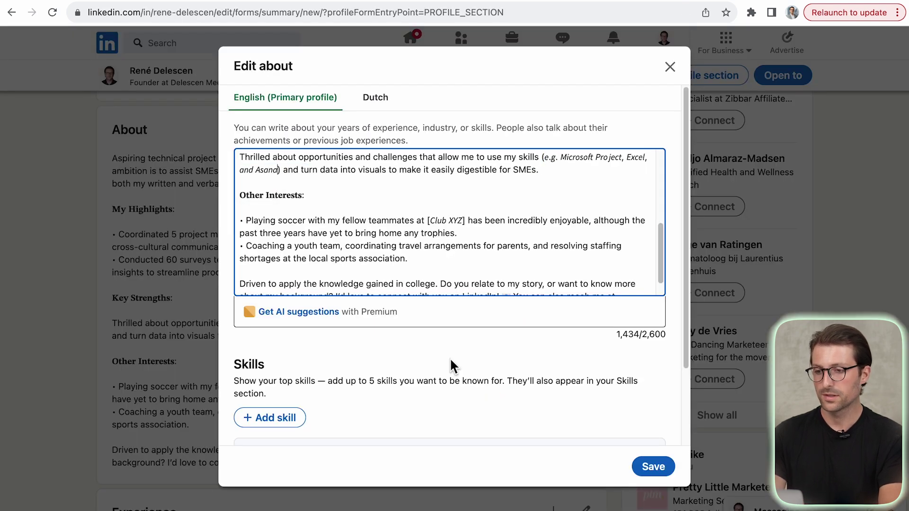
{"action": "left_click", "coordinate": [655, 472]}
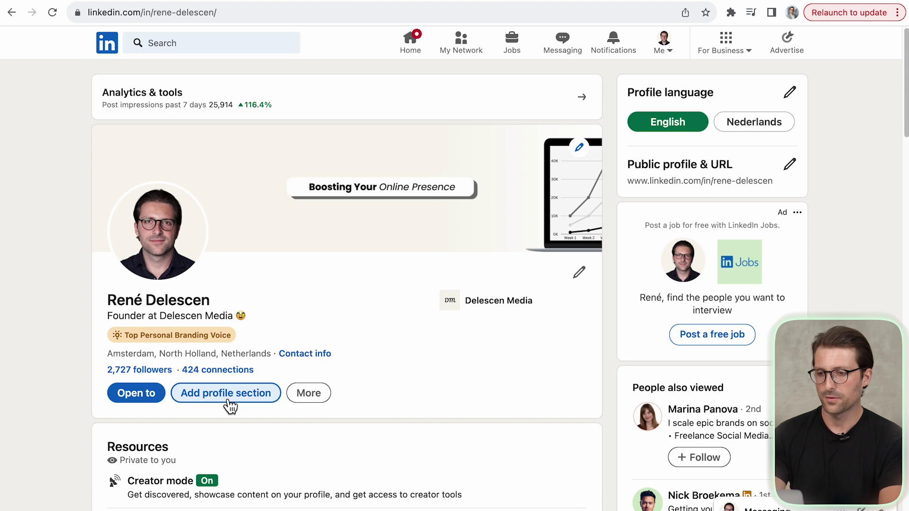
{"action": "left_click", "coordinate": [226, 403]}
{"action": "left_click", "coordinate": [327, 261]}
{"action": "type", "text": "Digital Marketing"}
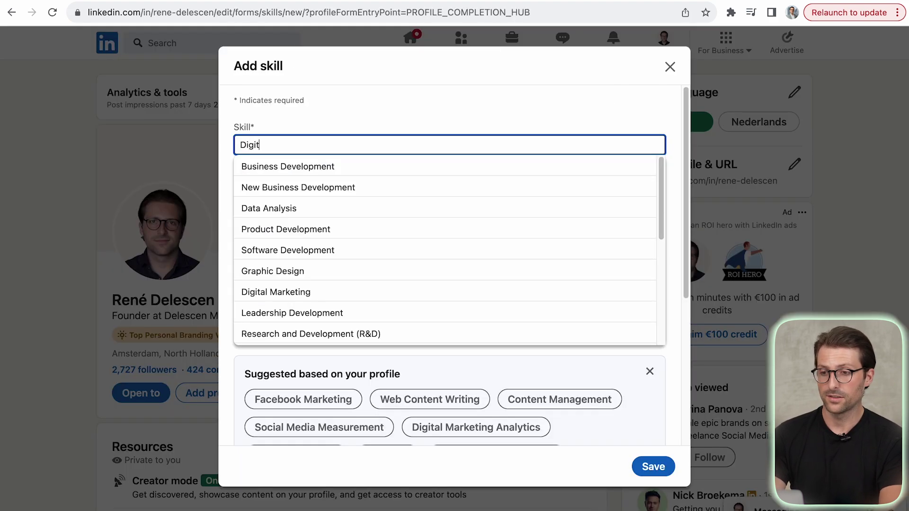
{"action": "left_click", "coordinate": [318, 167]}
{"action": "left_click", "coordinate": [670, 67]}
Step: Look at the reorder option for the profile's skills, close it without changes and return to the profile
{"action": "scroll", "coordinate": [672, 71], "scroll_direction": "down", "scroll_amount": 5}
{"action": "scroll", "coordinate": [671, 71], "scroll_direction": "down", "scroll_amount": 10}
{"action": "scroll", "coordinate": [469, 91], "scroll_direction": "up", "scroll_amount": 2}
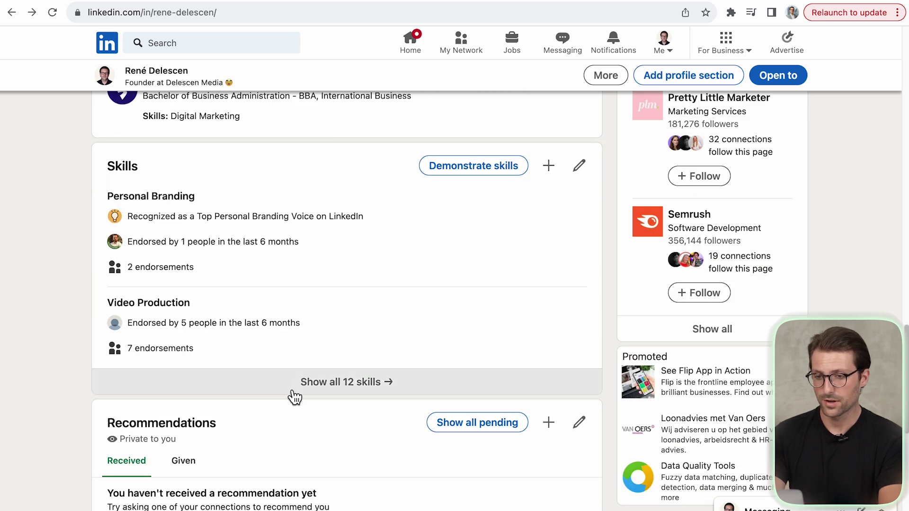
{"action": "left_click", "coordinate": [579, 167]}
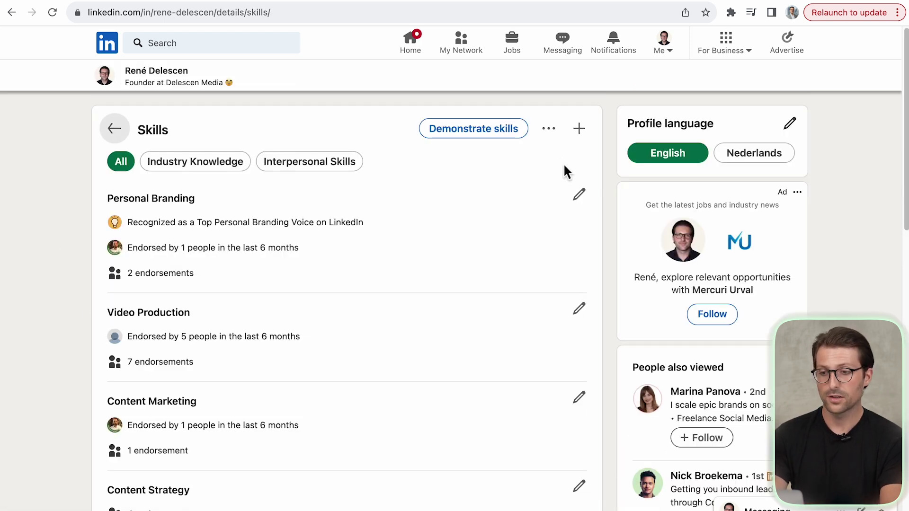
{"action": "left_click", "coordinate": [550, 131]}
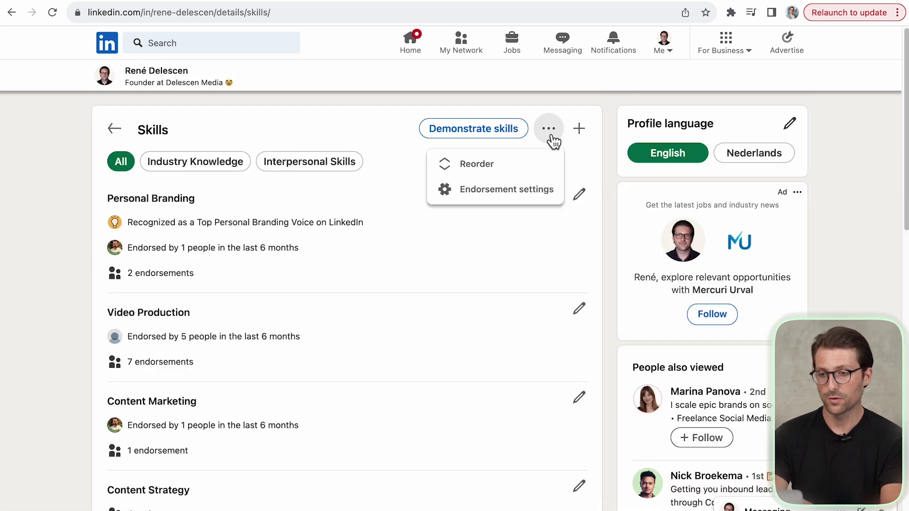
{"action": "left_click", "coordinate": [477, 168]}
{"action": "mouse_move", "coordinate": [657, 102]}
{"action": "left_mouse_down"}
{"action": "mouse_move", "coordinate": [659, 134]}
{"action": "mouse_move", "coordinate": [662, 94]}
{"action": "left_mouse_up"}
{"action": "left_click", "coordinate": [670, 67]}
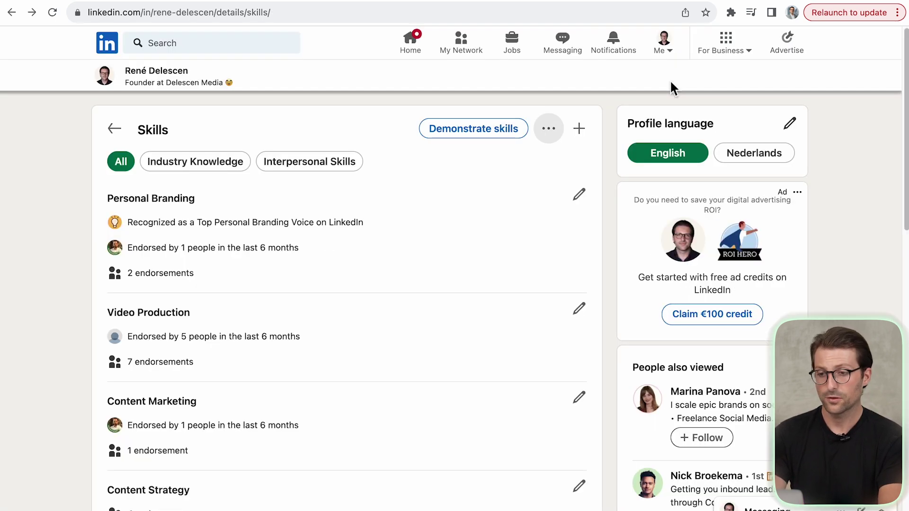
{"action": "left_click", "coordinate": [118, 134]}
{"action": "scroll", "coordinate": [118, 134], "scroll_direction": "up", "scroll_amount": 3}
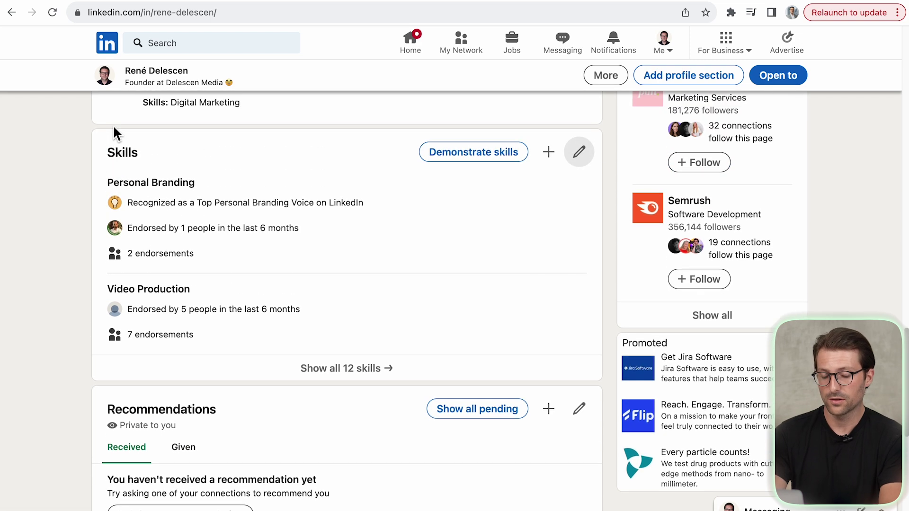
Step: Review the full skills list, checking the Video Production endorsements, the Personal Branding recognition and the education linked to Digital Marketing
{"action": "left_click", "coordinate": [338, 379]}
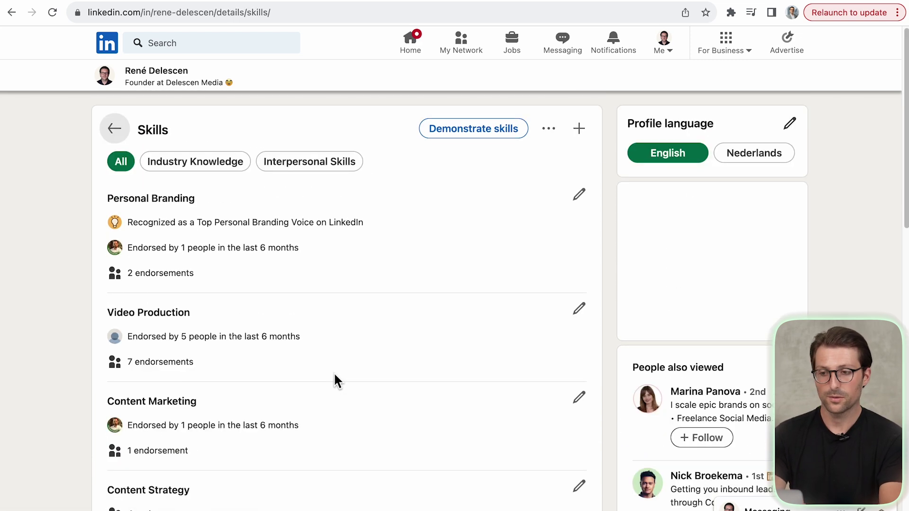
{"action": "left_click_drag", "start_coordinate": [193, 364], "coordinate": [126, 368]}
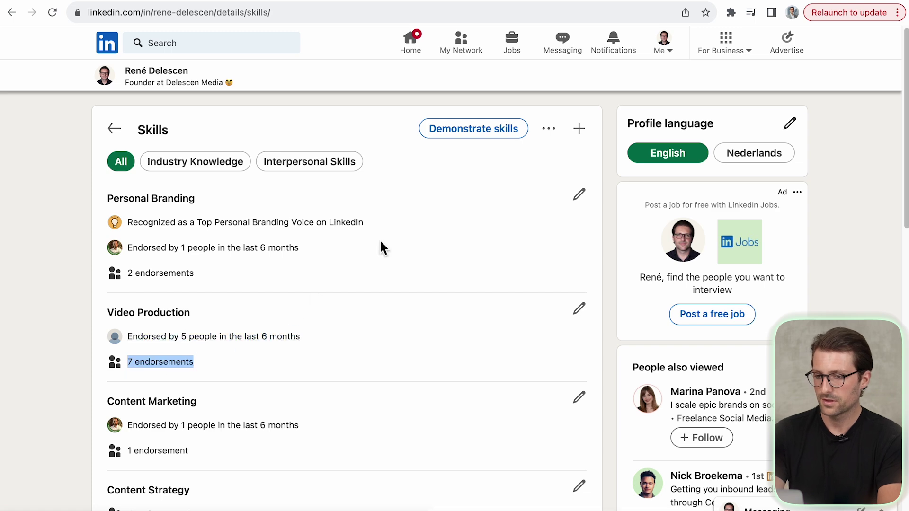
{"action": "left_click_drag", "start_coordinate": [364, 223], "coordinate": [138, 225]}
{"action": "scroll", "coordinate": [128, 222], "scroll_direction": "down", "scroll_amount": 15}
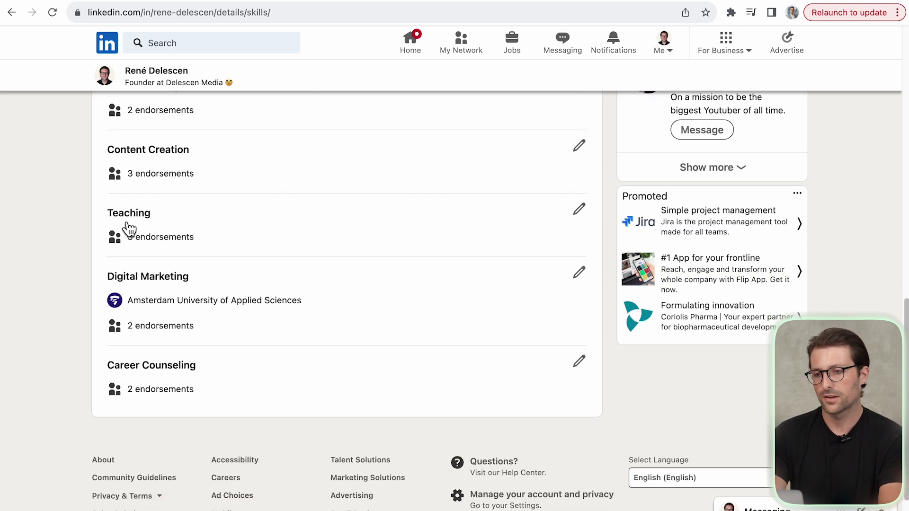
{"action": "left_click_drag", "start_coordinate": [343, 285], "coordinate": [193, 285]}
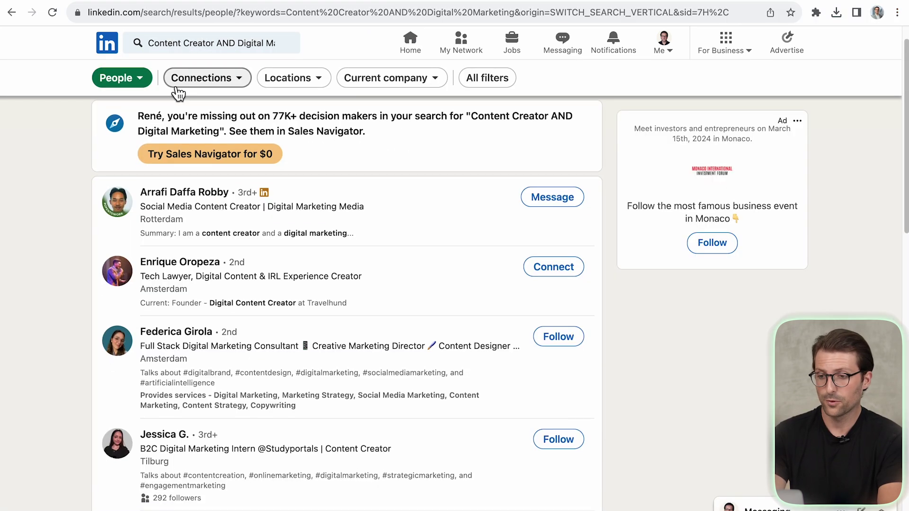
Step: Look through people matching "Content Creator AND Digital Marketing" and examine the endorsements in a profile's Skills section
{"action": "scroll", "coordinate": [179, 92], "scroll_direction": "down", "scroll_amount": 3}
{"action": "scroll", "coordinate": [178, 92], "scroll_direction": "down", "scroll_amount": 2}
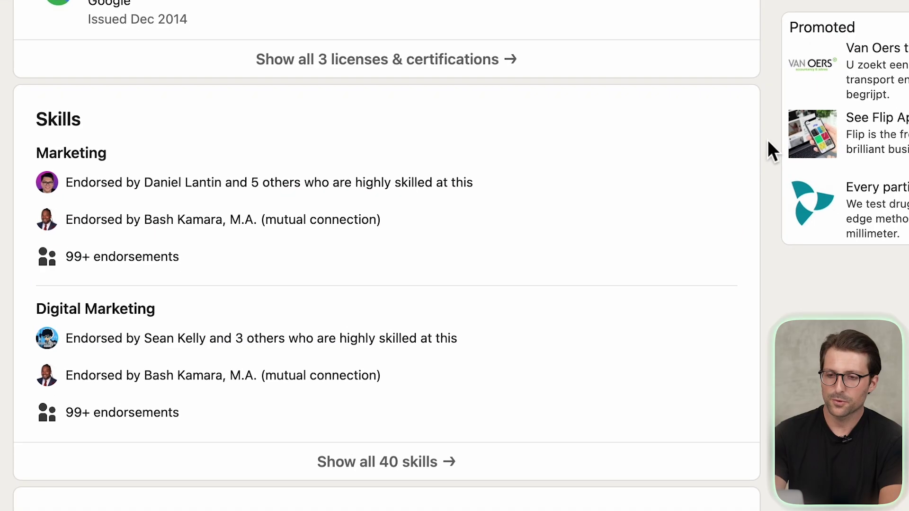
{"action": "triple_click", "coordinate": [564, 182]}
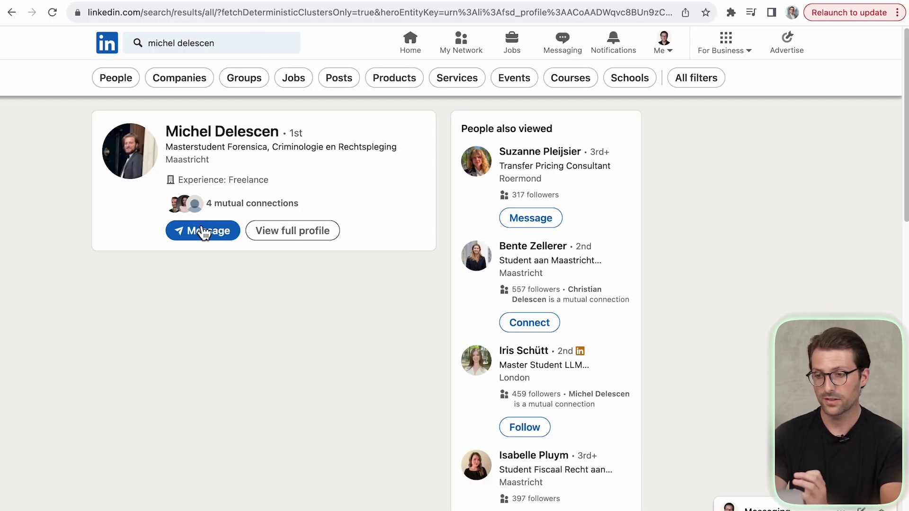
Step: Draft a message to the contact with the template asking for endorsements for [Skill 1], [Skill 2], and [Skill 3]
{"action": "left_click", "coordinate": [207, 235]}
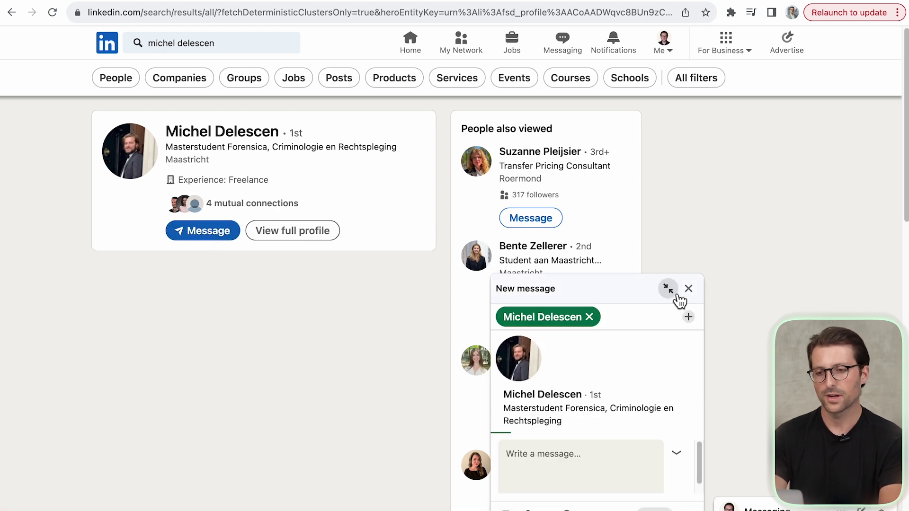
{"action": "left_click", "coordinate": [668, 288]}
{"action": "type", "text": "Hey [Name],  It's been a while! I hope you're doing well. I'm currently updating my LinkedIn profile and could use some endorsements for a couple of skills – namely, [Skill 1], [Skill 2], and [Skill 3].  The goal is to amp up my profile's visibility and tap into more opportunities in [Industry]. I'd be happy to return the favor and support your career goals. Let me know if you're up for it!  Wishing you a fantastic week!  Best,  [Your Name]"}
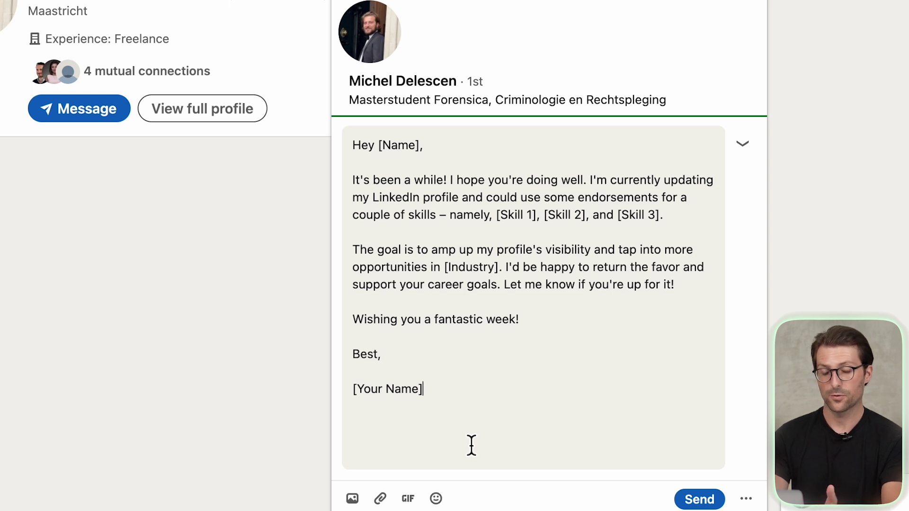
{"action": "left_click_drag", "start_coordinate": [496, 214], "coordinate": [662, 213]}
{"action": "left_click", "coordinate": [663, 216]}
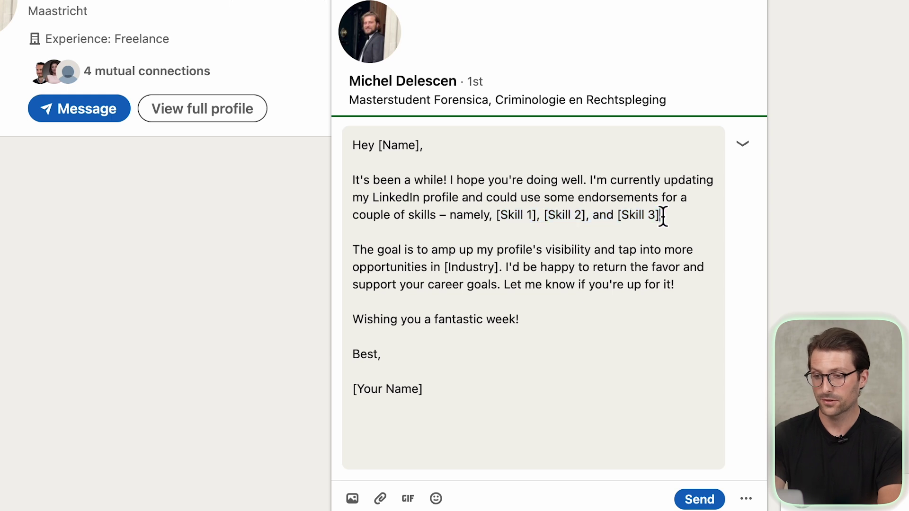
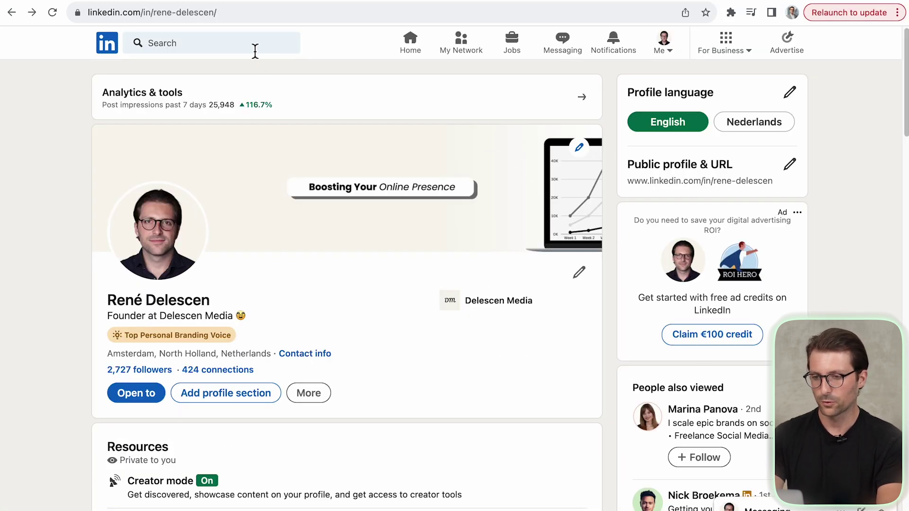
Step: Search for "software development", limit the results to companies, and follow the Software Development page
{"action": "left_click", "coordinate": [255, 51]}
{"action": "type", "text": "software development"}
{"action": "key", "text": "Return"}
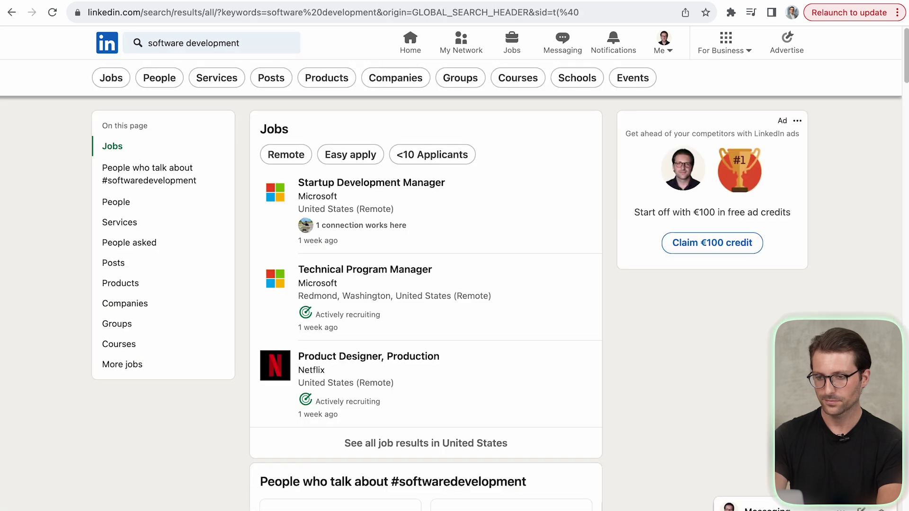
{"action": "left_click", "coordinate": [384, 79]}
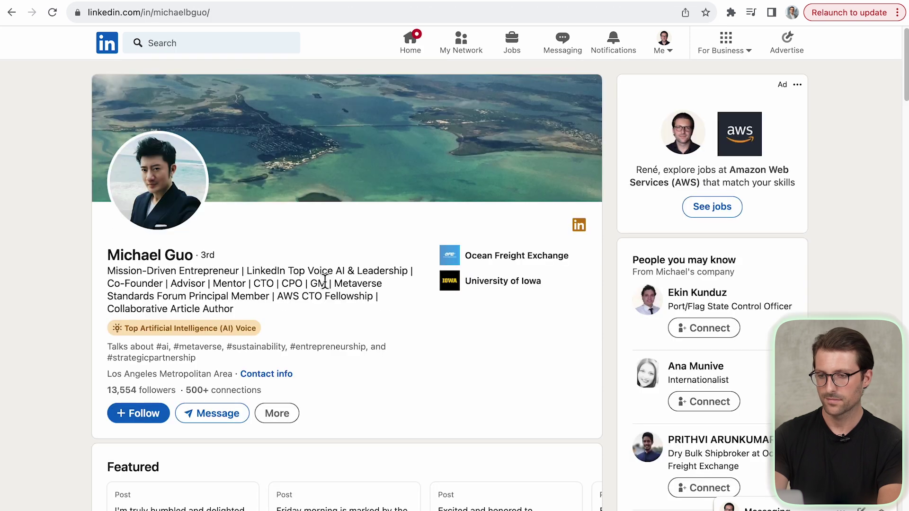
{"action": "left_click", "coordinate": [204, 335]}
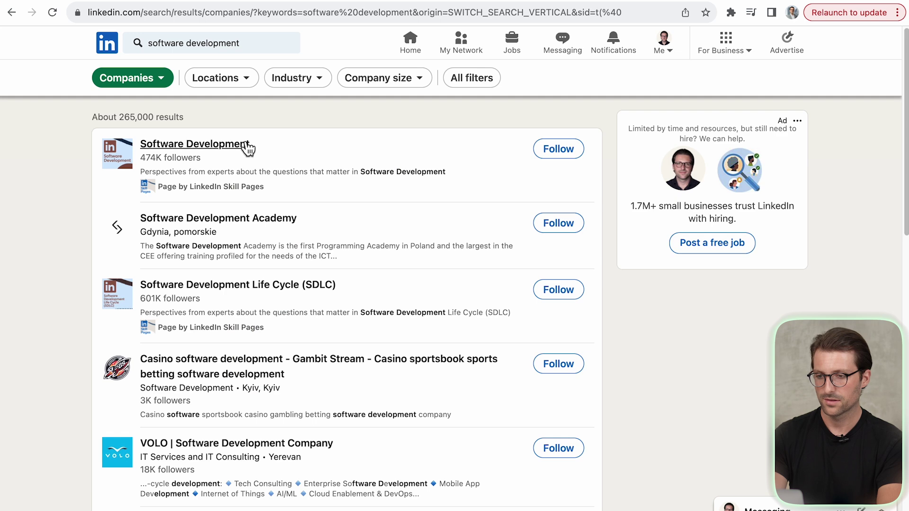
{"action": "left_click", "coordinate": [247, 148]}
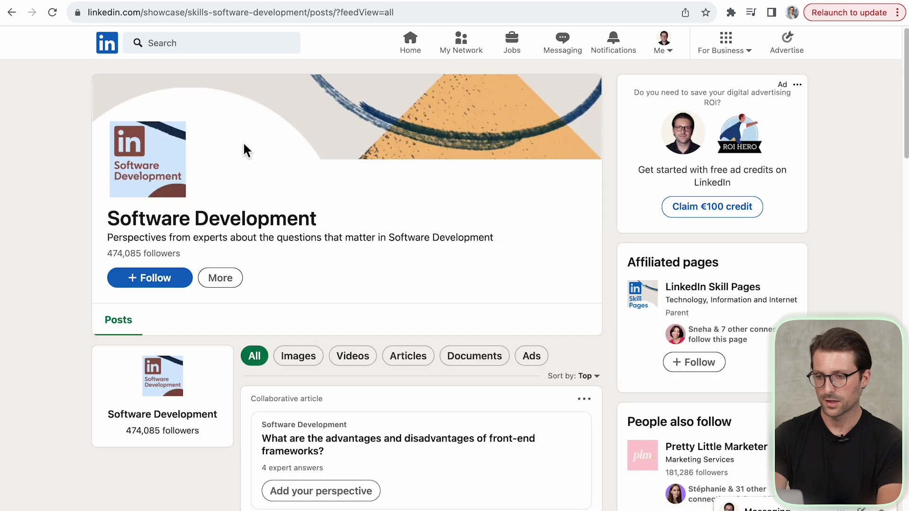
{"action": "left_click", "coordinate": [177, 279]}
Step: Open the collaborative article on advantages and disadvantages of front-end frameworks, like it, and like the contribution under its first section
{"action": "scroll", "coordinate": [179, 282], "scroll_direction": "down", "scroll_amount": 5}
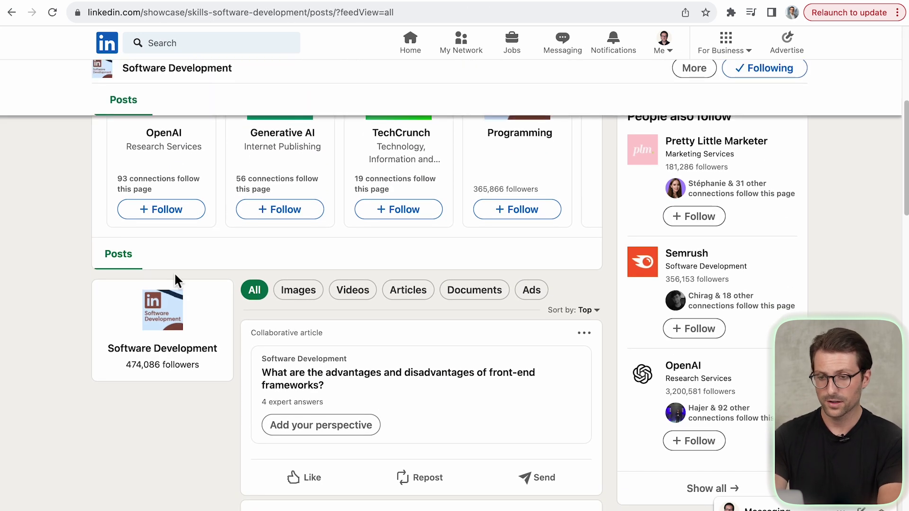
{"action": "scroll", "coordinate": [176, 282], "scroll_direction": "down", "scroll_amount": 4}
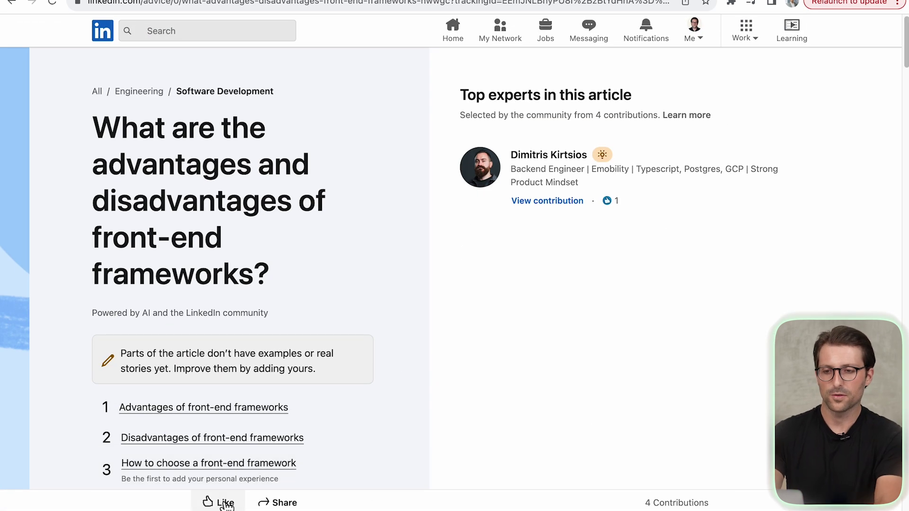
{"action": "left_click", "coordinate": [228, 506]}
{"action": "scroll", "coordinate": [449, 295], "scroll_direction": "down", "scroll_amount": 7}
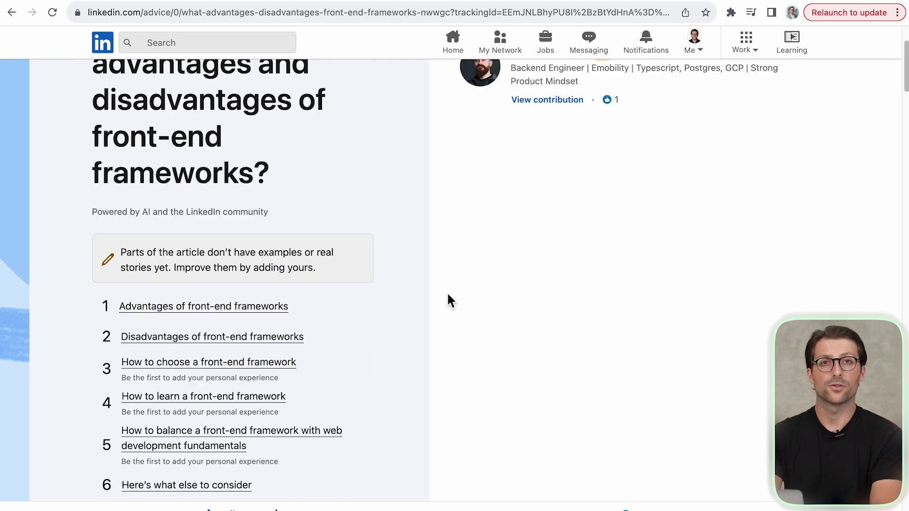
{"action": "scroll", "coordinate": [448, 295], "scroll_direction": "down", "scroll_amount": 6}
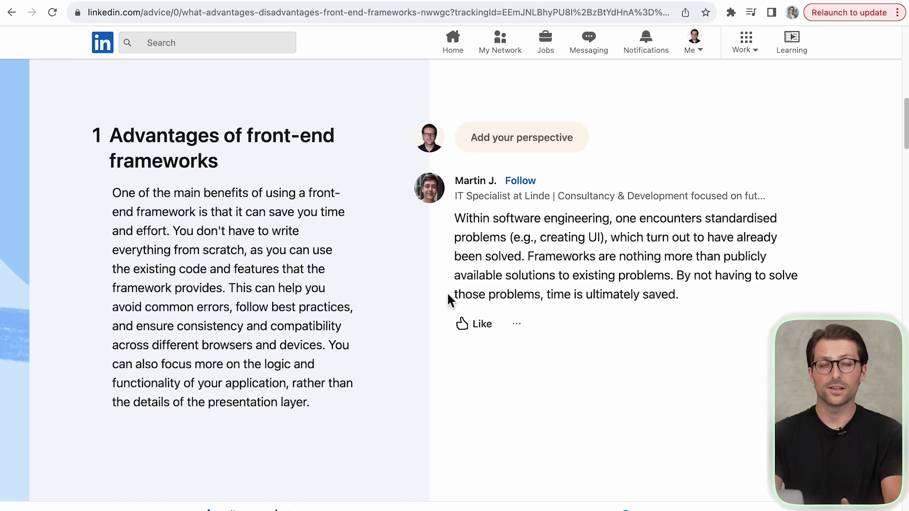
{"action": "left_click", "coordinate": [480, 325]}
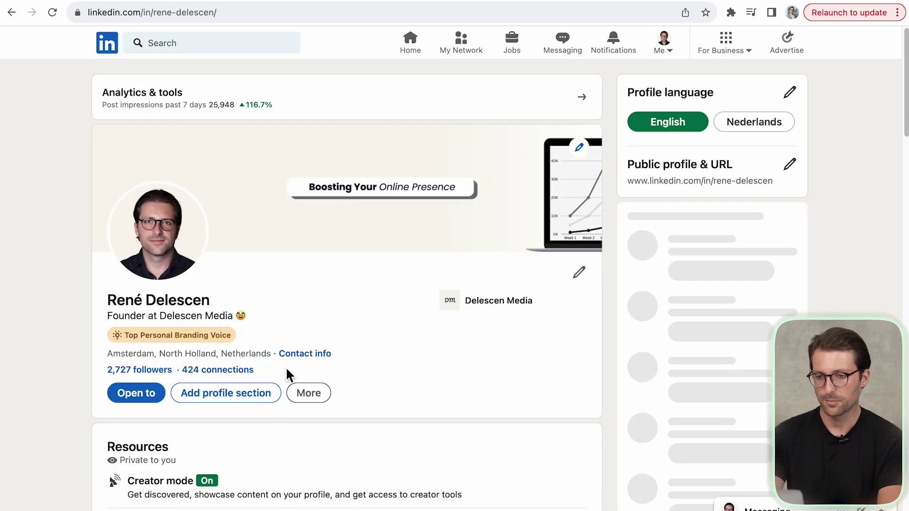
Step: Start adding a skill to the profile and enter Software Development as its name
{"action": "left_click", "coordinate": [264, 395]}
{"action": "left_click", "coordinate": [321, 251]}
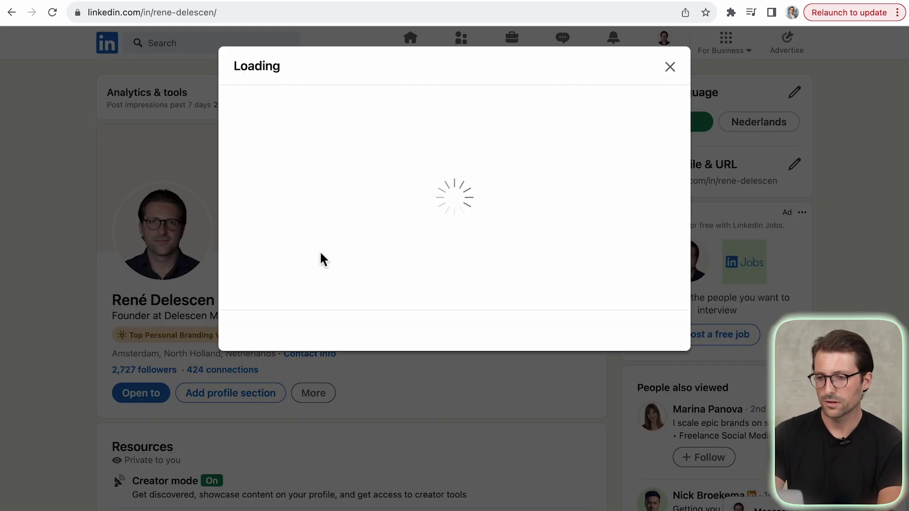
{"action": "type", "text": "Software Developme"}
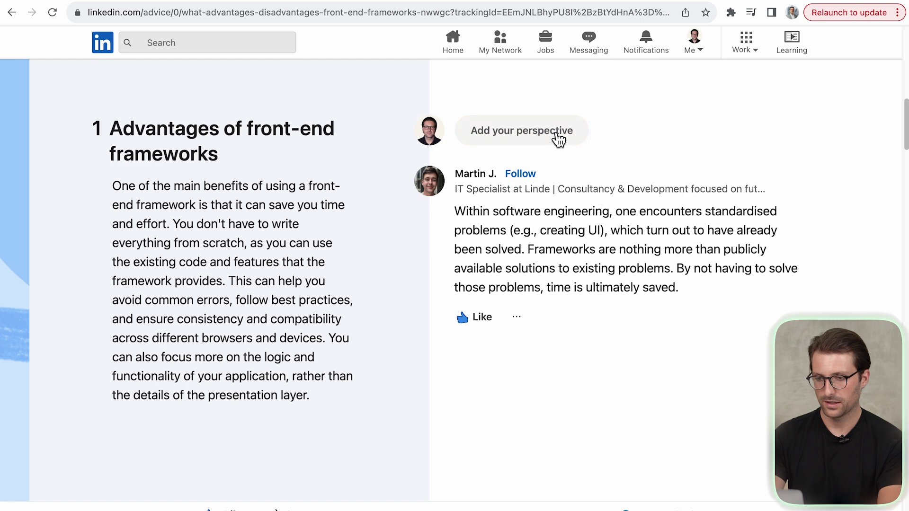
Step: Examine the badge eligibility note in the article's perspective editor, and switch to Gmail to read LinkedIn's e-mail about the earned badge
{"action": "left_click", "coordinate": [559, 138]}
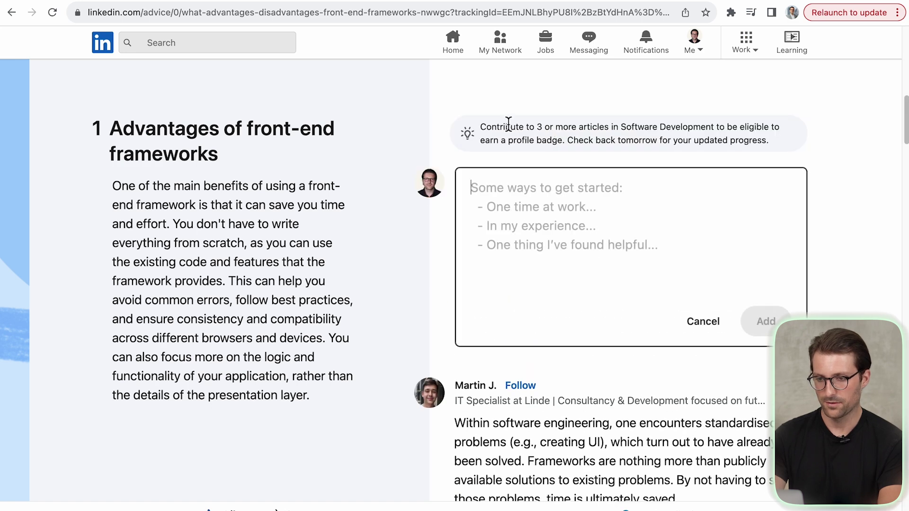
{"action": "left_click_drag", "start_coordinate": [482, 127], "coordinate": [724, 144]}
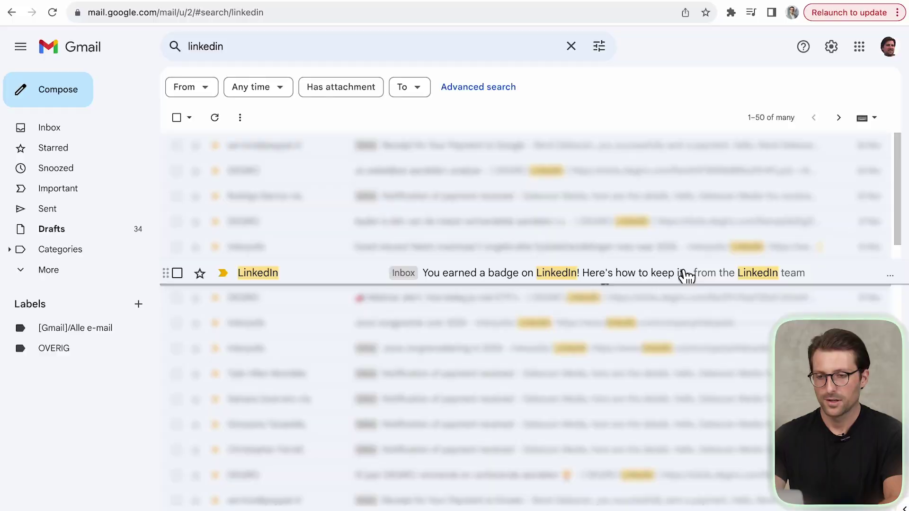
{"action": "left_click", "coordinate": [736, 283]}
{"action": "scroll", "coordinate": [733, 284], "scroll_direction": "down", "scroll_amount": 3}
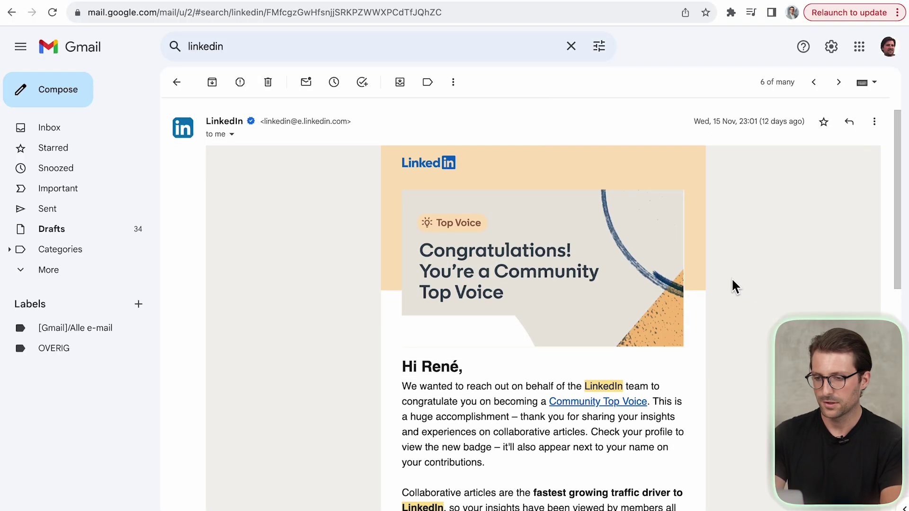
{"action": "scroll", "coordinate": [732, 281], "scroll_direction": "down", "scroll_amount": 2}
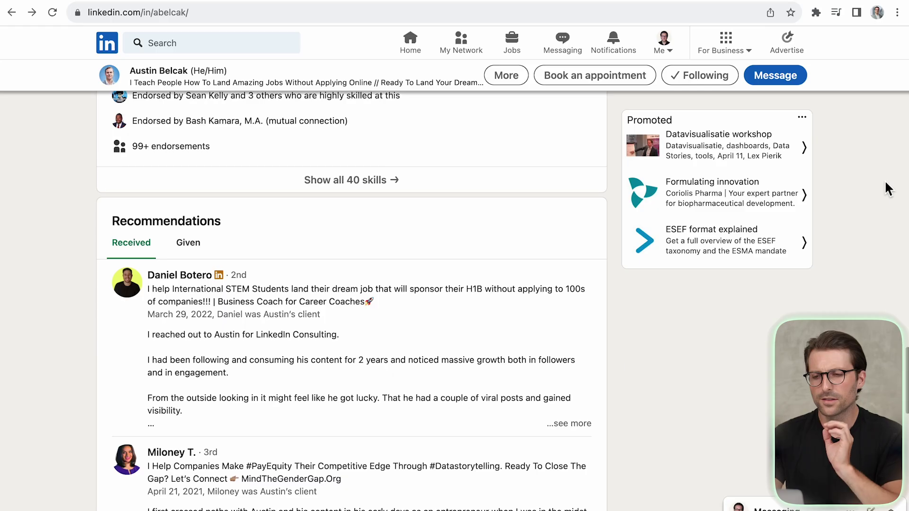
Step: Read the received recommendations on the job-search coach's LinkedIn profile
{"action": "scroll", "coordinate": [888, 189], "scroll_direction": "down", "scroll_amount": 2}
{"action": "scroll", "coordinate": [888, 189], "scroll_direction": "down", "scroll_amount": 2}
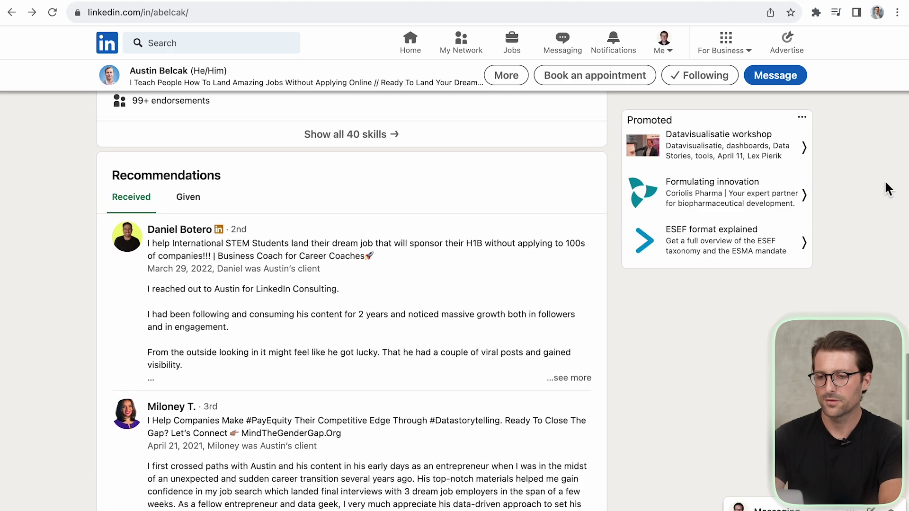
{"action": "scroll", "coordinate": [888, 189], "scroll_direction": "down", "scroll_amount": 3}
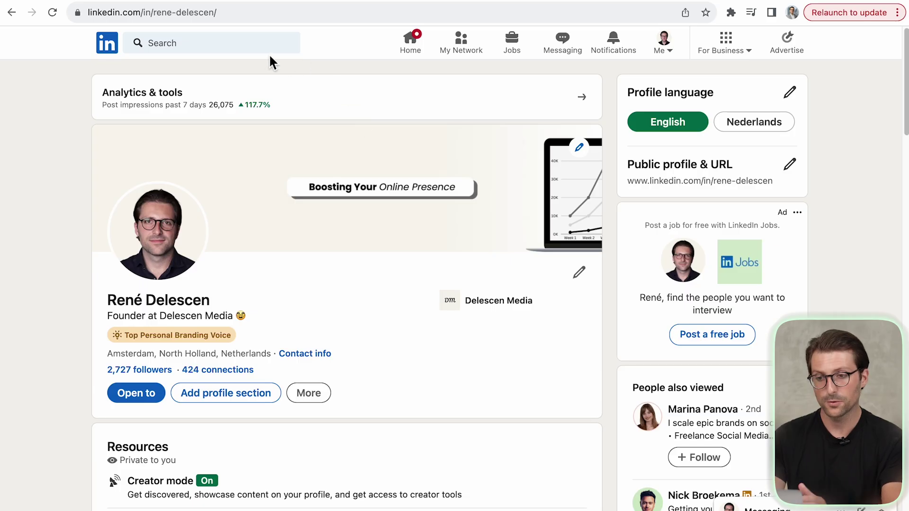
Step: Search for the contact by first name and open their profile
{"action": "left_click", "coordinate": [219, 45]}
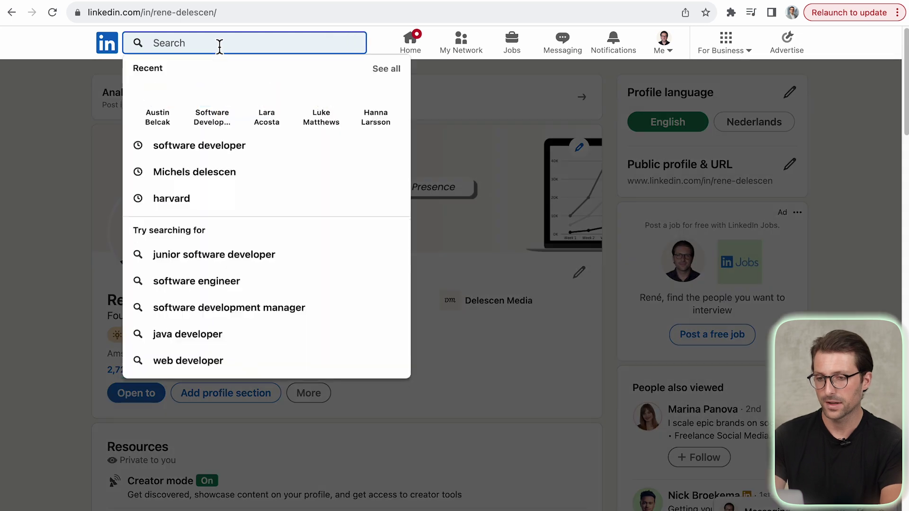
{"action": "type", "text": "Michel"}
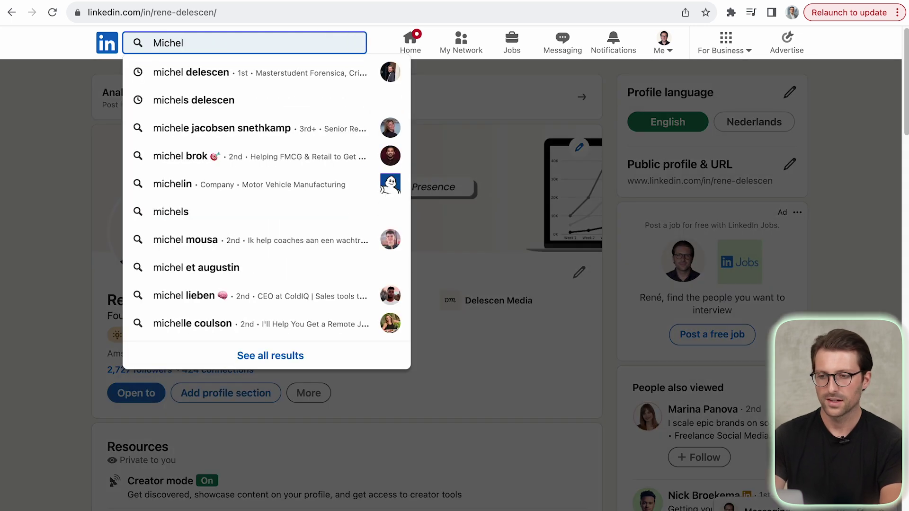
{"action": "left_click", "coordinate": [219, 69]}
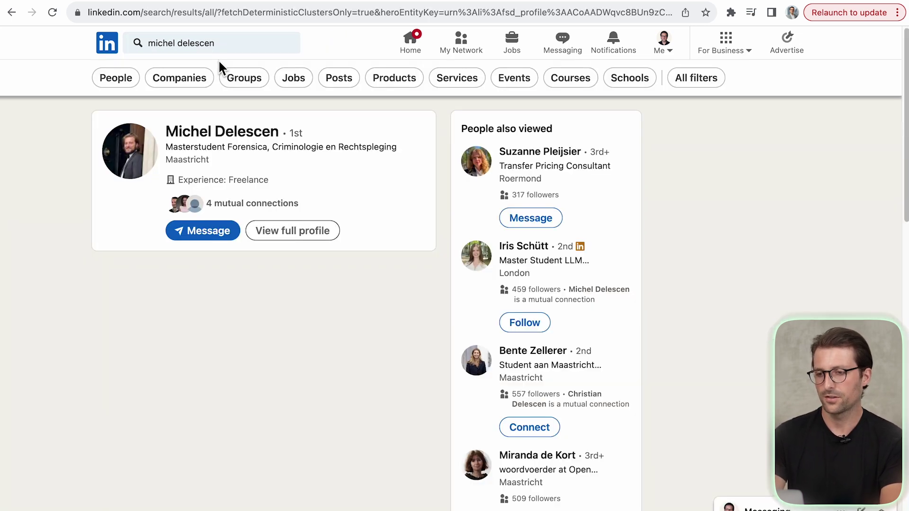
{"action": "left_click", "coordinate": [216, 133]}
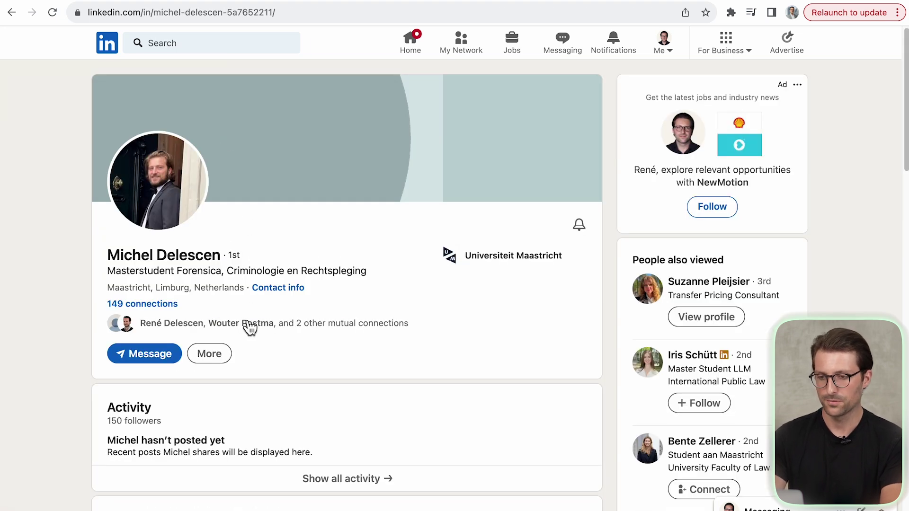
Step: Open the option to recommend this contact and go through the fields of the recommendation form
{"action": "left_click", "coordinate": [231, 362]}
{"action": "scroll", "coordinate": [232, 362], "scroll_direction": "down", "scroll_amount": 3}
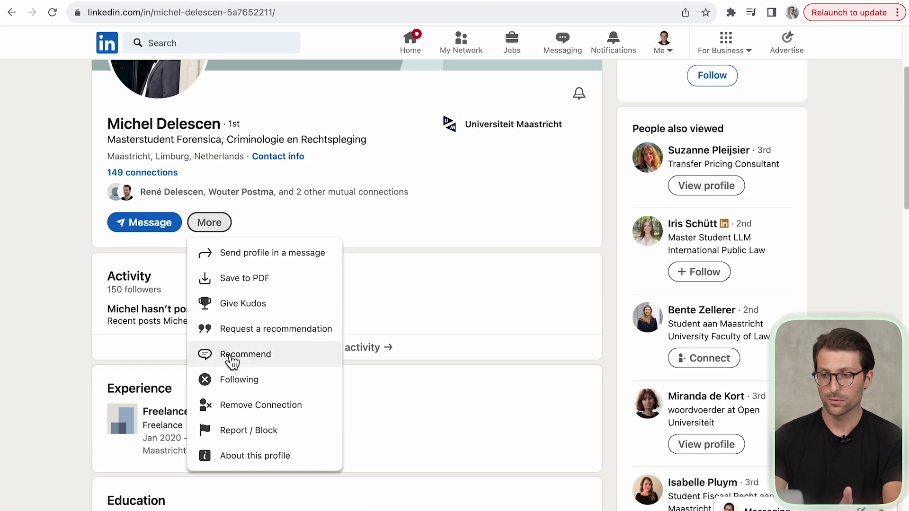
{"action": "left_click", "coordinate": [232, 362]}
{"action": "left_click", "coordinate": [405, 212]}
{"action": "left_click", "coordinate": [404, 211]}
{"action": "left_click", "coordinate": [400, 260]}
{"action": "left_click", "coordinate": [400, 326]}
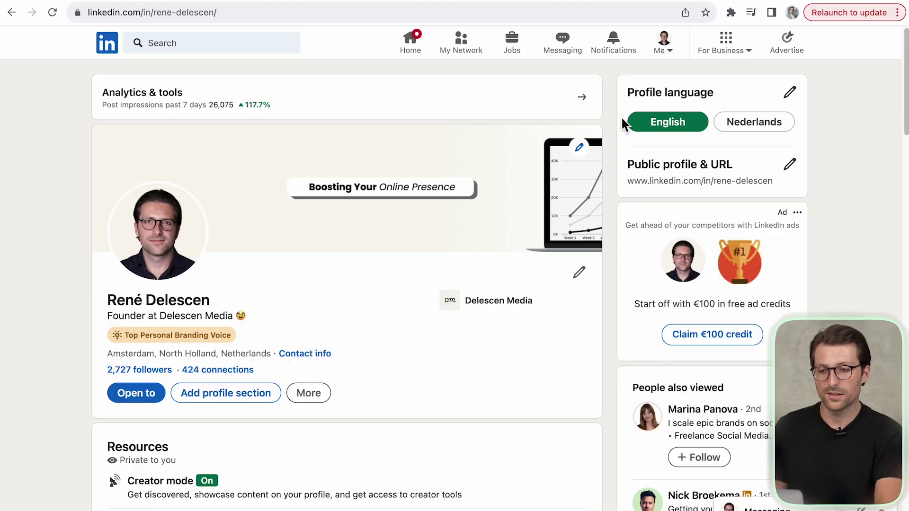
Step: Start a recommendation request from the own profile's recommended sections, choose the contact as the person to ask, and continue
{"action": "left_click", "coordinate": [279, 399]}
{"action": "left_click", "coordinate": [359, 286]}
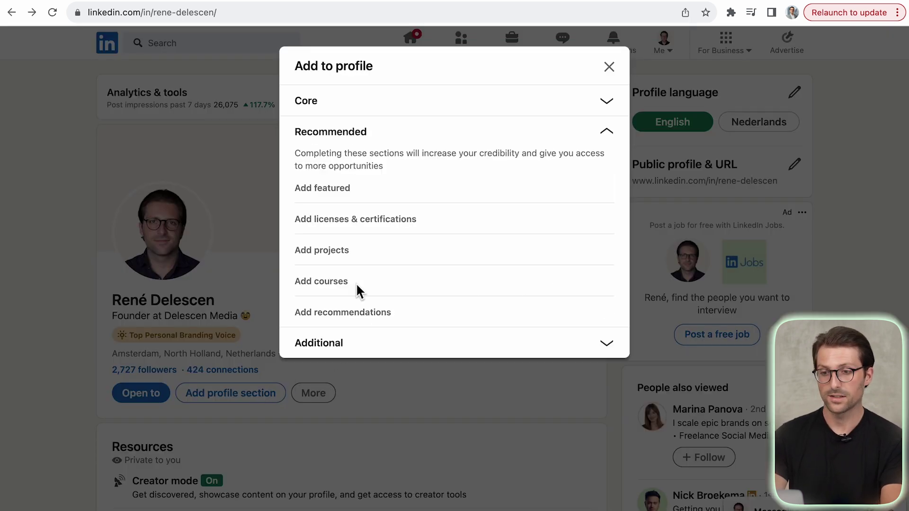
{"action": "left_click", "coordinate": [360, 313]}
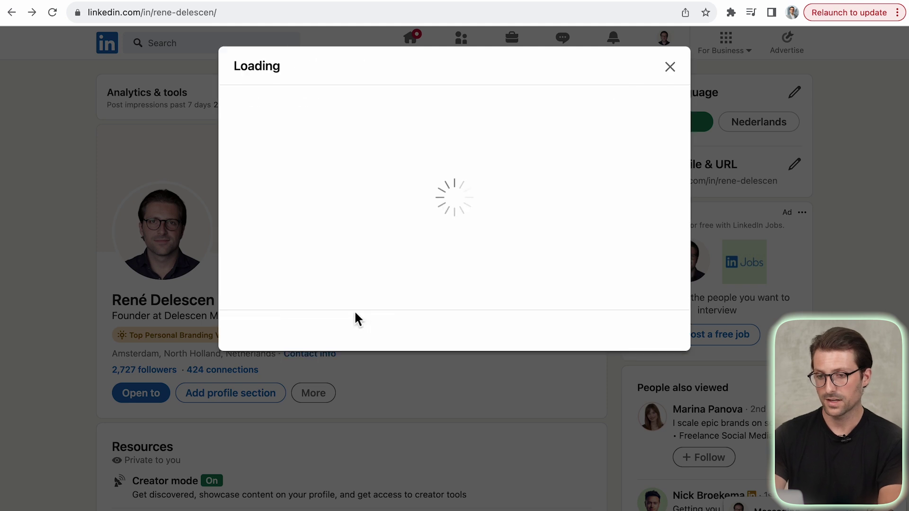
{"action": "left_click", "coordinate": [355, 187]}
{"action": "type", "text": "Michel"}
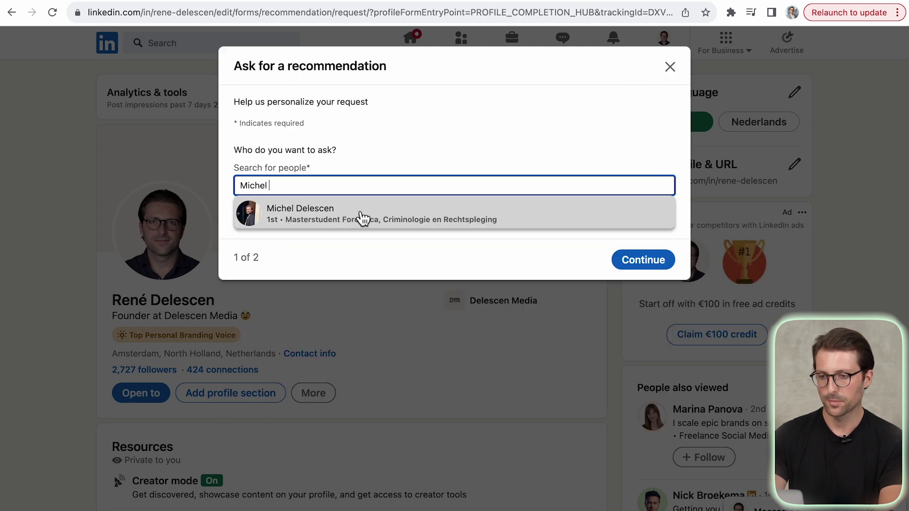
{"action": "left_click", "coordinate": [357, 211]}
{"action": "left_click", "coordinate": [631, 241]}
Step: Check the relationship options and replace the personalized message with the recommendation request template starting "Hello [Name],"
{"action": "left_click", "coordinate": [625, 237]}
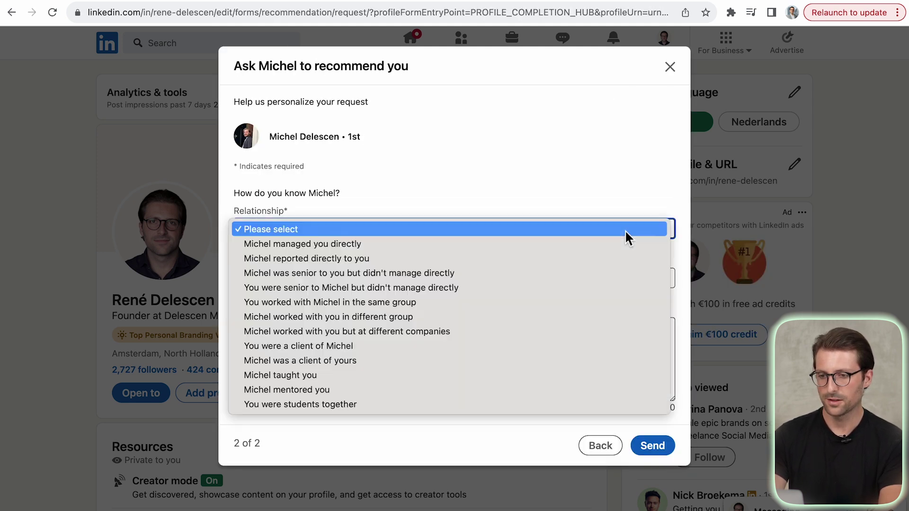
{"action": "left_click", "coordinate": [625, 237]}
{"action": "left_click", "coordinate": [621, 284]}
{"action": "left_click", "coordinate": [587, 351]}
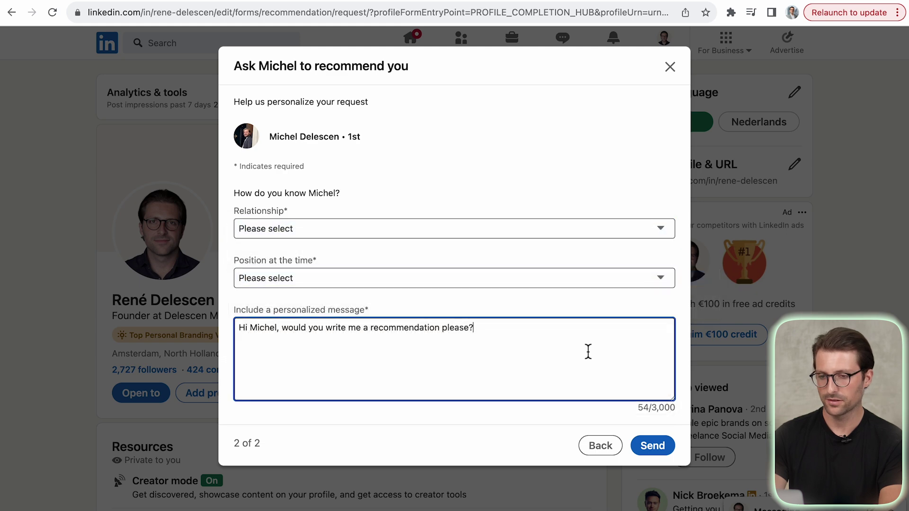
{"action": "key", "text": "super+a"}
{"action": "key", "text": "super+v"}
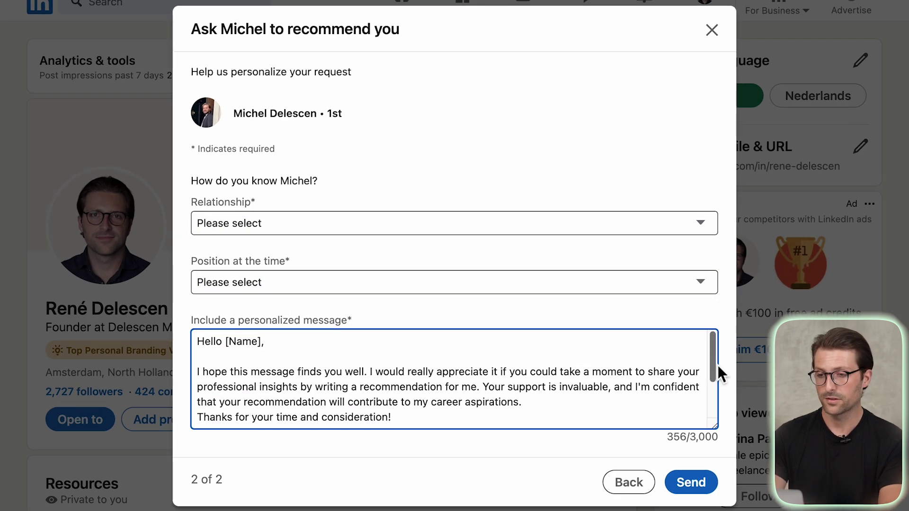
{"action": "scroll", "coordinate": [718, 372], "scroll_direction": "down", "scroll_amount": 3}
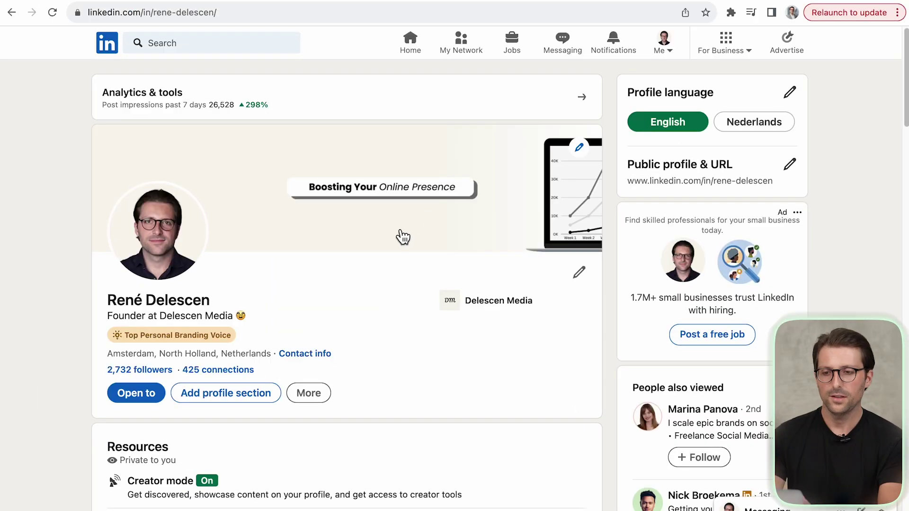
Step: Open the Featured section from the recommended profile sections, check which content types can be added, and return to the profile
{"action": "left_click", "coordinate": [267, 392]}
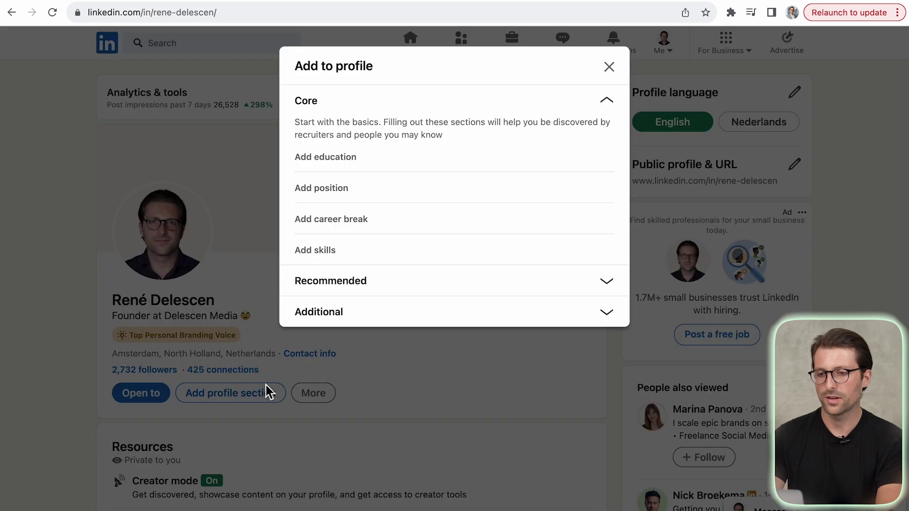
{"action": "left_click", "coordinate": [351, 288]}
{"action": "left_click", "coordinate": [330, 192]}
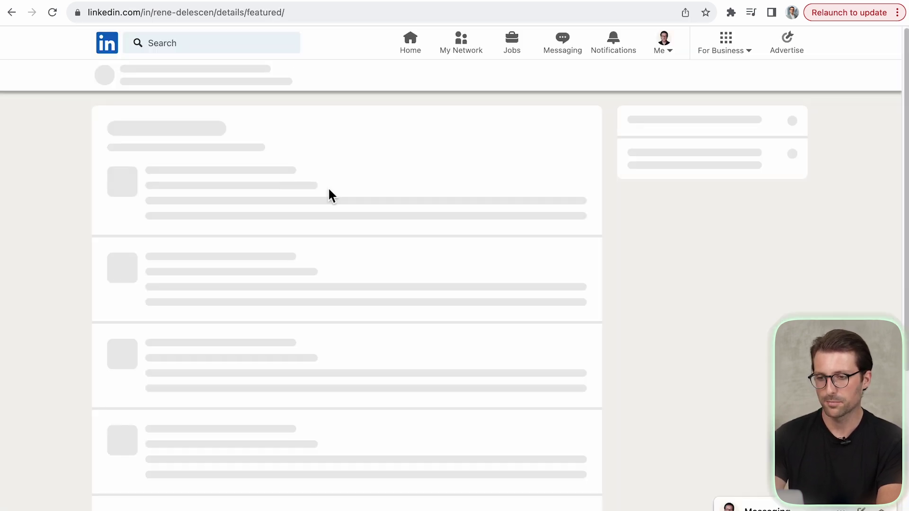
{"action": "left_click", "coordinate": [588, 133]}
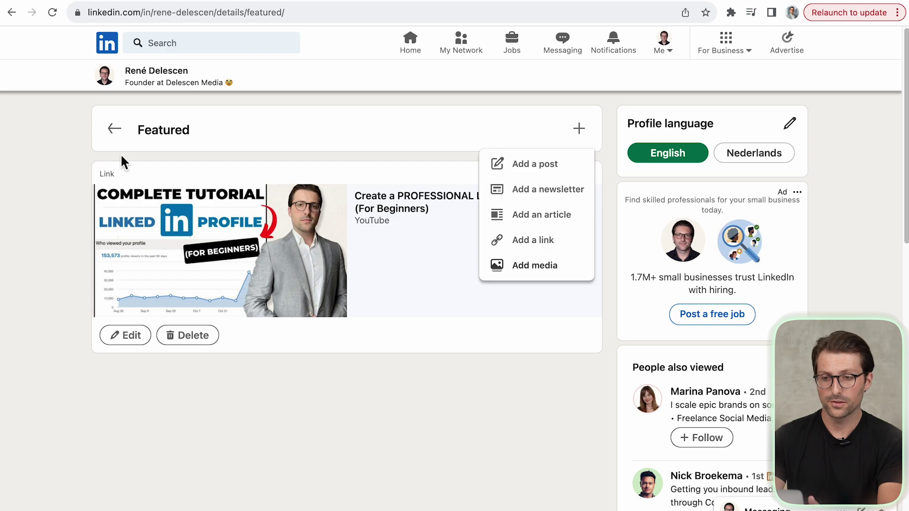
{"action": "left_click", "coordinate": [115, 130]}
Step: Open the form for adding a project from the recommended profile sections
{"action": "scroll", "coordinate": [119, 142], "scroll_direction": "down", "scroll_amount": 3}
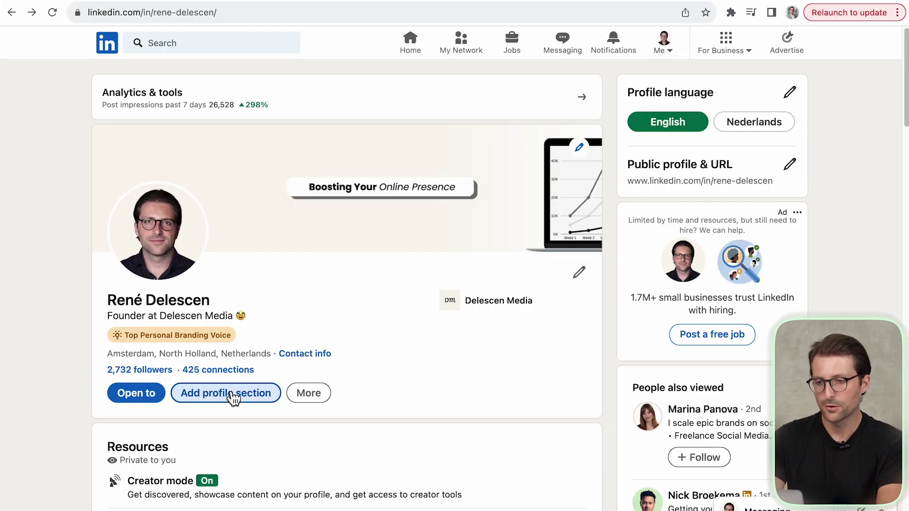
{"action": "left_click", "coordinate": [233, 394]}
{"action": "left_click", "coordinate": [335, 292]}
{"action": "left_click", "coordinate": [331, 260]}
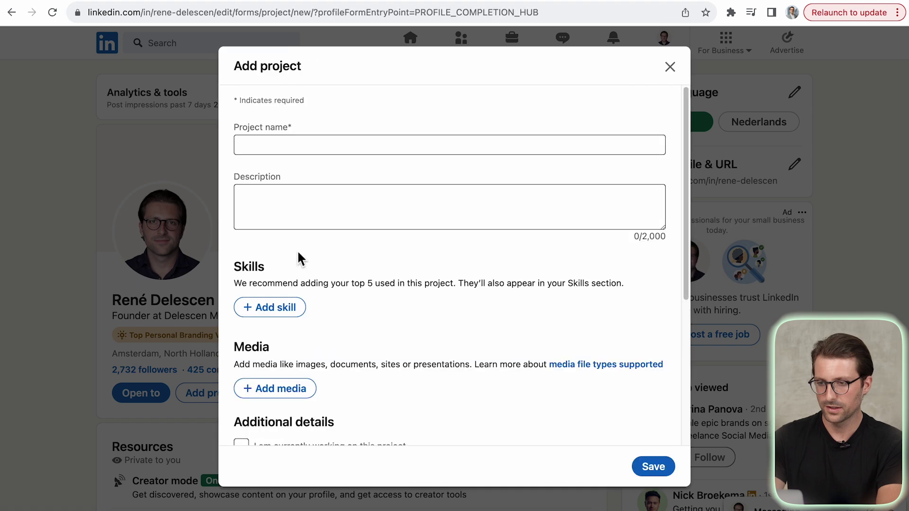
Step: Start a new post from the profile's Activity section and fill it with "Lorem ipsum dolor sit amet" placeholder text
{"action": "scroll", "coordinate": [258, 263], "scroll_direction": "down", "scroll_amount": 5}
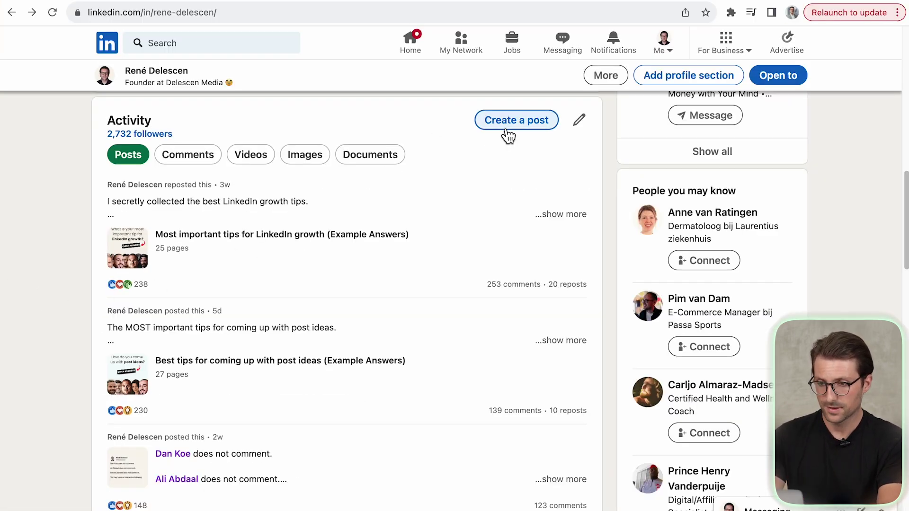
{"action": "left_click", "coordinate": [508, 134]}
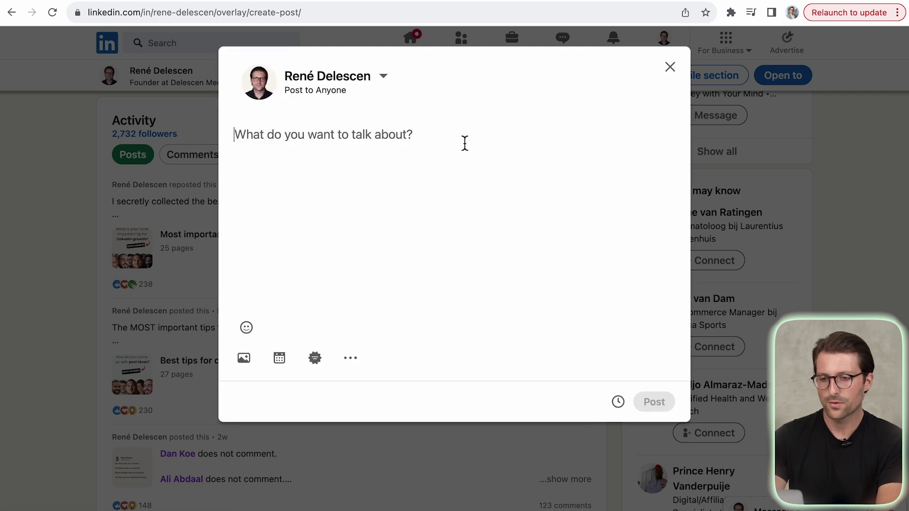
{"action": "type", "text": "Lorem ipsum dolor sit amet, consectetur adipiscing elit, sed do eiusmod tempor incididunt ut labore et dolore magna aliqua. Ut enim ad minim veniam, quis nostrud exercitation ullamco laboris nisi ut aliquip ex ea commodo consequat. Duis aute irure dolor in reprehenderit in voluptate velit esse cillum dolore eu fugiat nulla pariatur. Excepteur sint occaecat cupidatat non proident, sunt in culpa qui officia deserunt mollit anim id est laborum."}
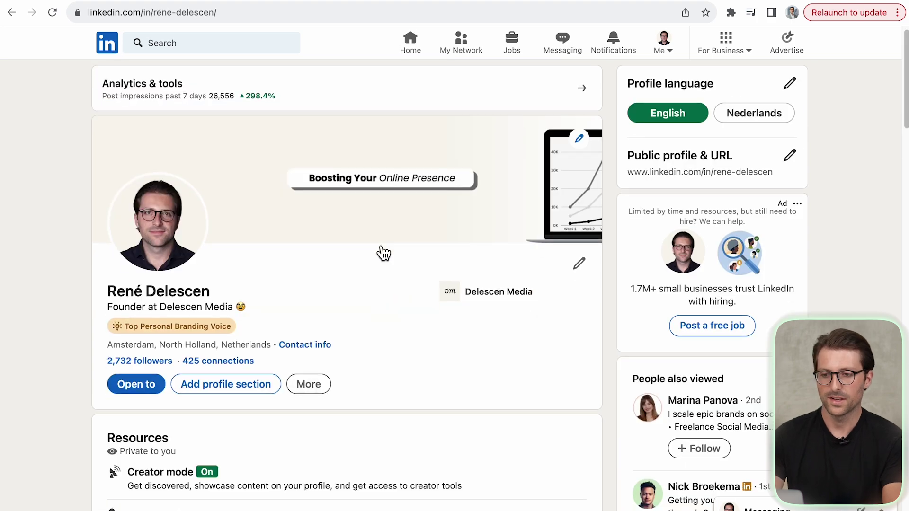
Step: Open the post with LinkedIn growth tips from the Activity section and open its Repost options
{"action": "scroll", "coordinate": [380, 251], "scroll_direction": "down", "scroll_amount": 15}
{"action": "scroll", "coordinate": [270, 254], "scroll_direction": "up", "scroll_amount": 1}
{"action": "left_click", "coordinate": [269, 250]}
{"action": "scroll", "coordinate": [265, 242], "scroll_direction": "down", "scroll_amount": 3}
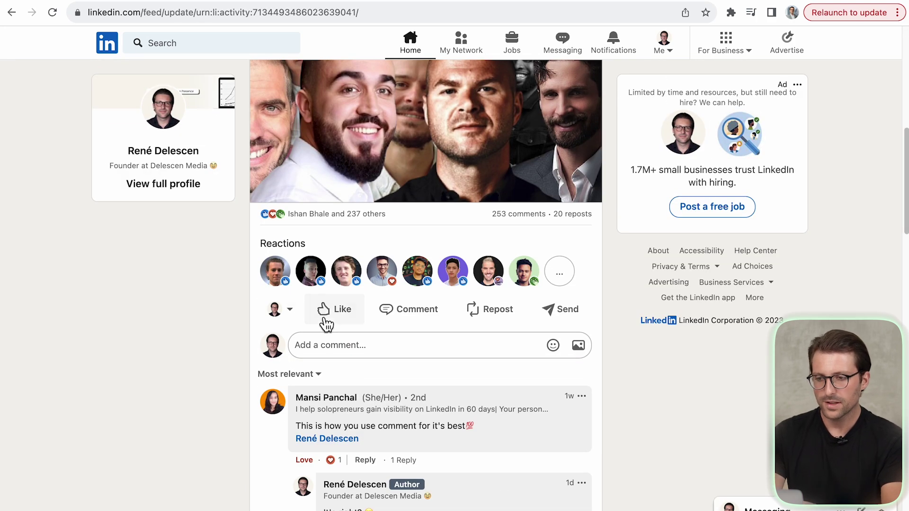
{"action": "left_click", "coordinate": [488, 311]}
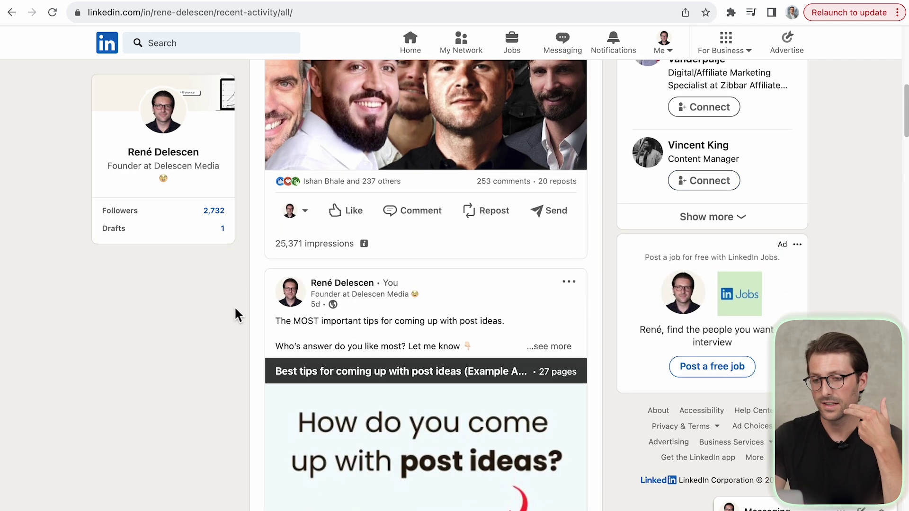
Step: Look through the older posts on the recent activity page
{"action": "scroll", "coordinate": [235, 306], "scroll_direction": "down", "scroll_amount": 5}
{"action": "scroll", "coordinate": [235, 309], "scroll_direction": "down", "scroll_amount": 15}
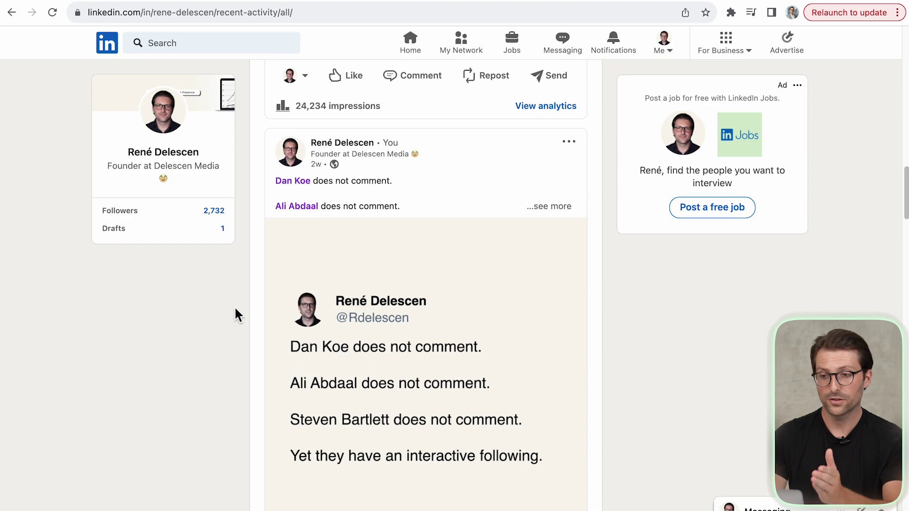
{"action": "scroll", "coordinate": [236, 315], "scroll_direction": "down", "scroll_amount": 5}
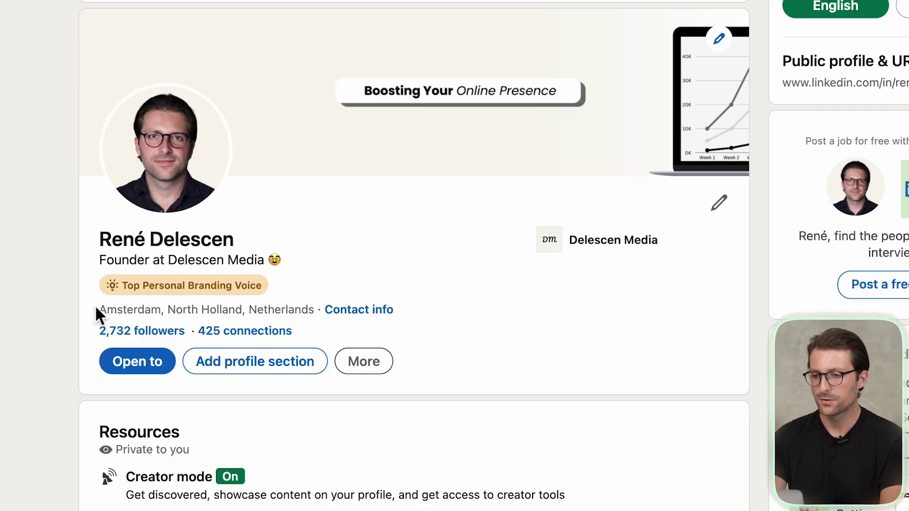
Step: Open the open-to-work preferences and enter "Software" as an additional job title
{"action": "left_click", "coordinate": [119, 368]}
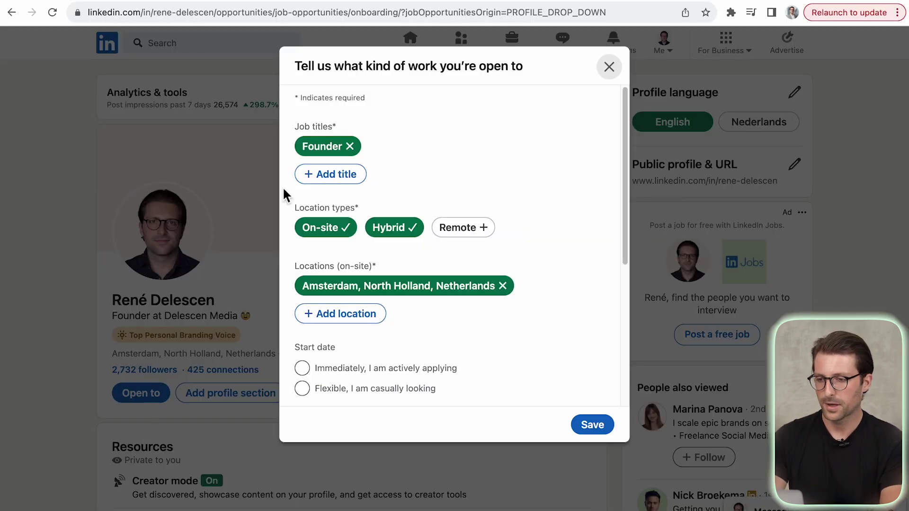
{"action": "left_click", "coordinate": [326, 174]}
{"action": "type", "text": "Software"}
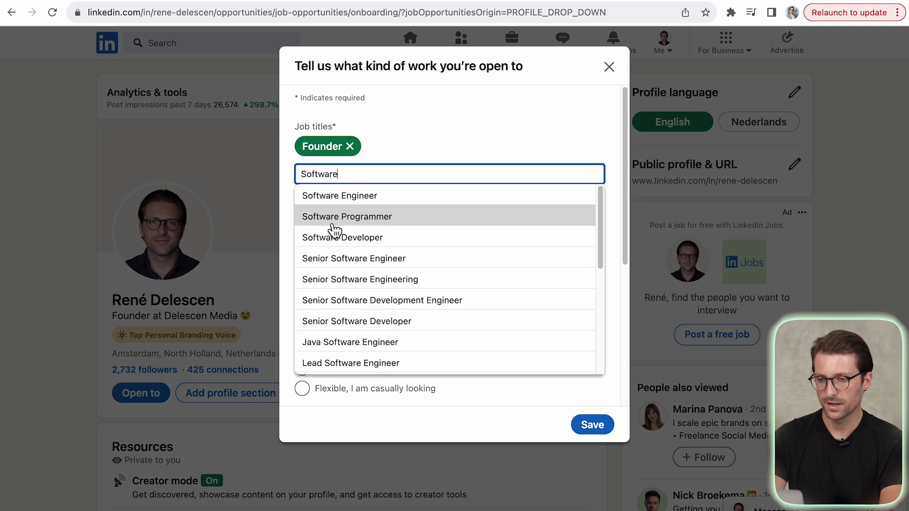
Step: Add Los Angeles Metropolitan Area and New York, United States as on-site locations, then remove both again
{"action": "left_click", "coordinate": [325, 314]}
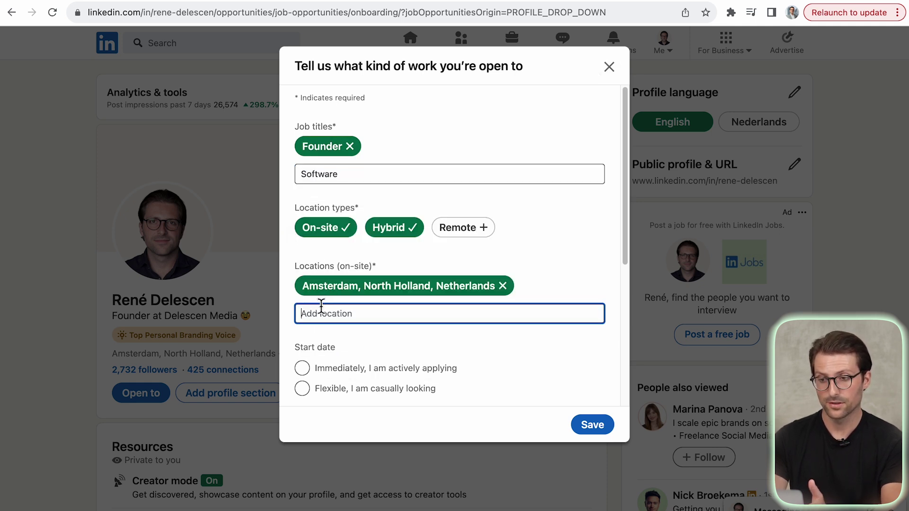
{"action": "type", "text": "Los Ange"}
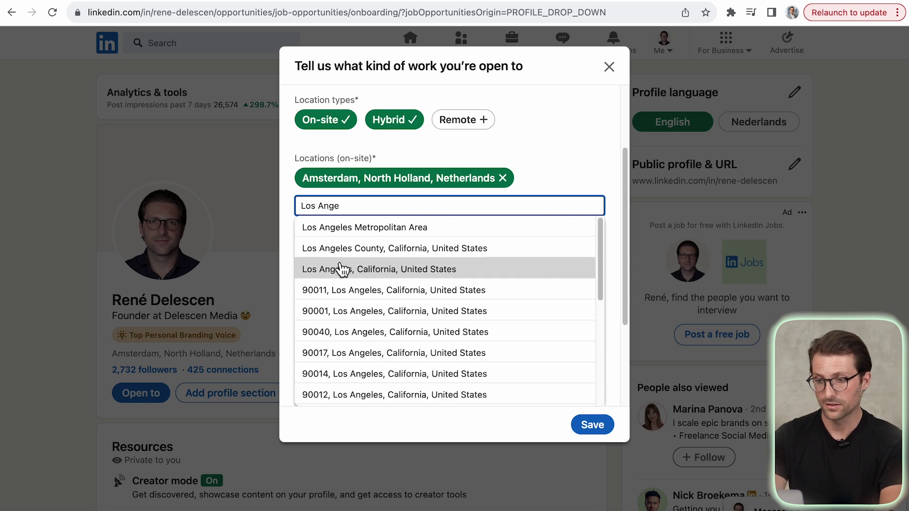
{"action": "left_click", "coordinate": [332, 227]}
{"action": "type", "text": "New York"}
{"action": "left_click", "coordinate": [372, 229]}
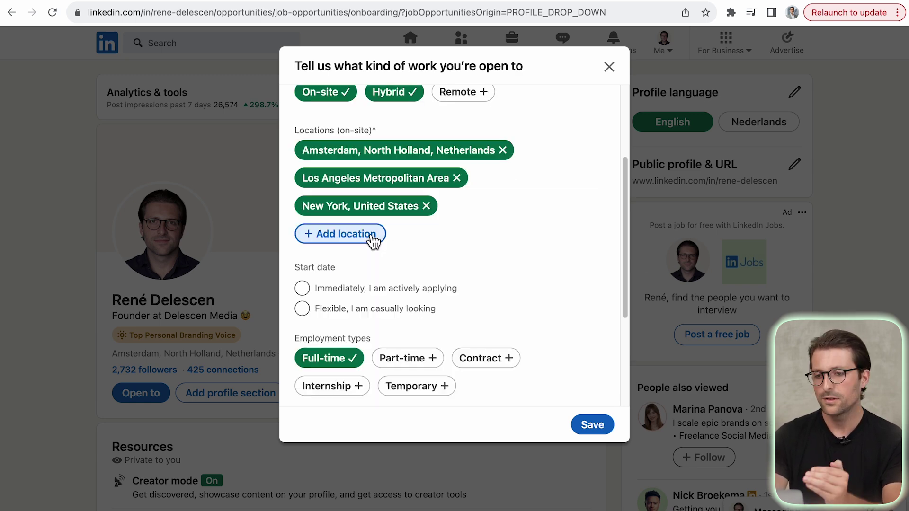
{"action": "left_click", "coordinate": [427, 207]}
{"action": "left_click", "coordinate": [456, 178]}
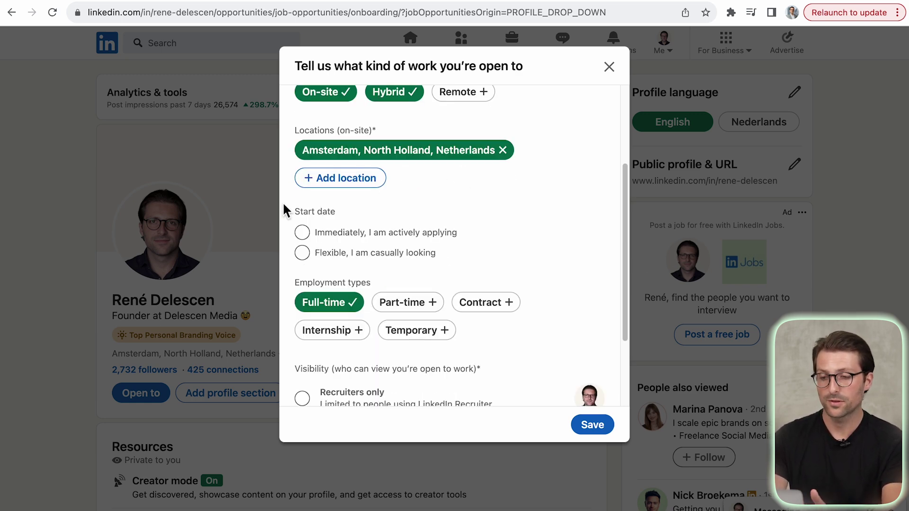
Step: Save the job preferences with visibility set to All LinkedIn members and decline the offer to start a post
{"action": "scroll", "coordinate": [283, 209], "scroll_direction": "down", "scroll_amount": 3}
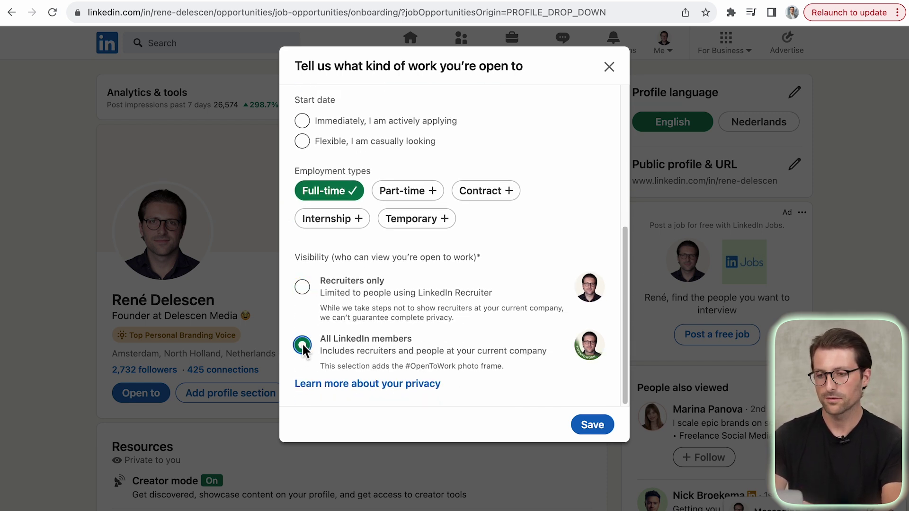
{"action": "left_click", "coordinate": [587, 423]}
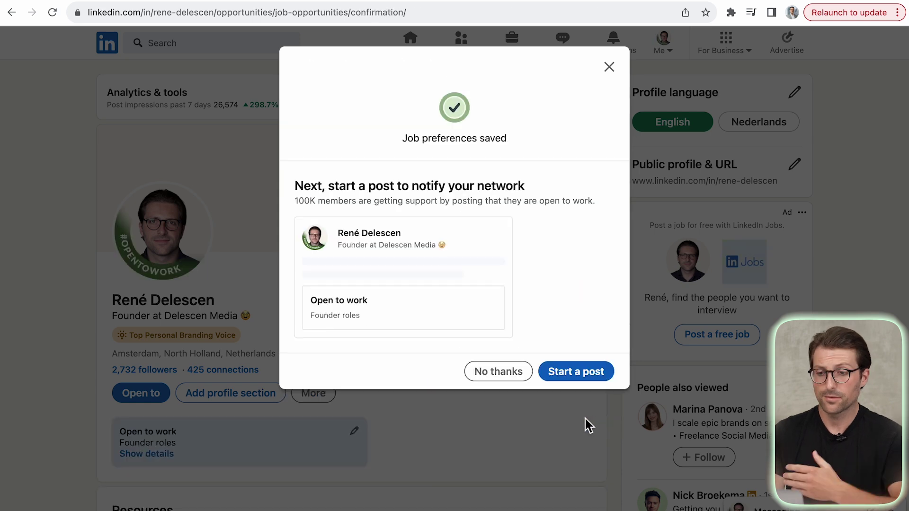
{"action": "left_click", "coordinate": [525, 374]}
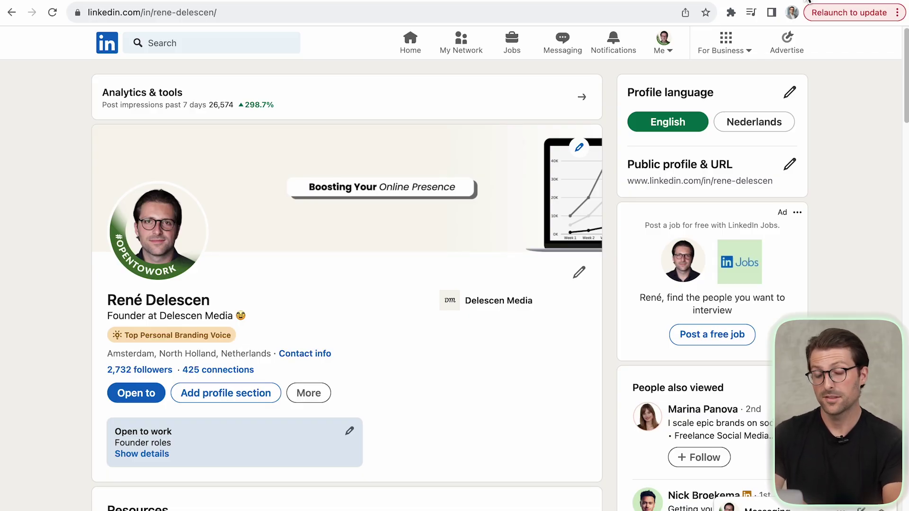
Step: Delete the saved job preferences so the profile no longer shares being open to work
{"action": "left_click", "coordinate": [352, 432]}
{"action": "left_click", "coordinate": [334, 432]}
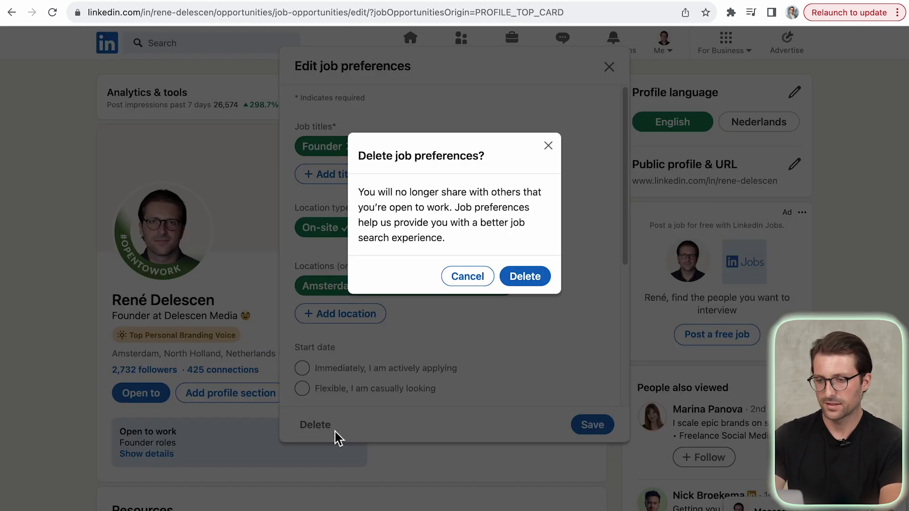
{"action": "left_click", "coordinate": [517, 288]}
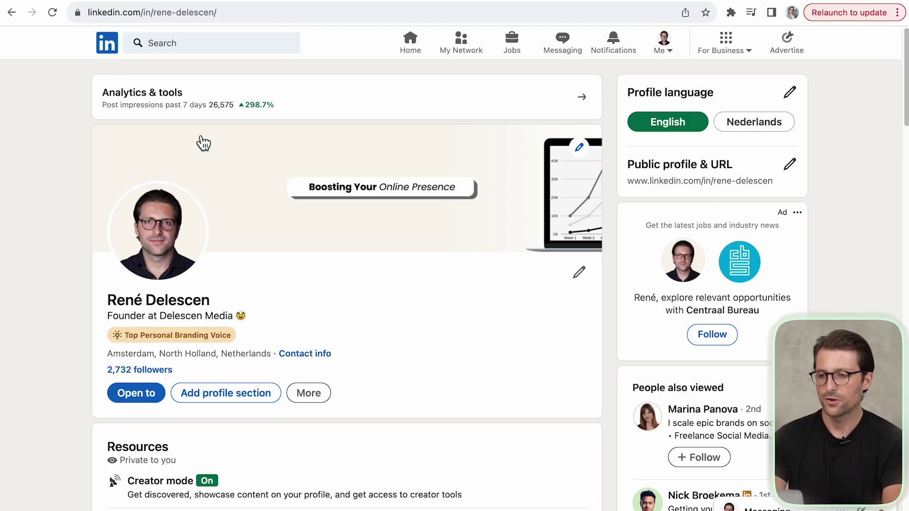
Step: Search for amazon and open Amazon's company page
{"action": "left_click", "coordinate": [191, 43]}
{"action": "type", "text": "amazon"}
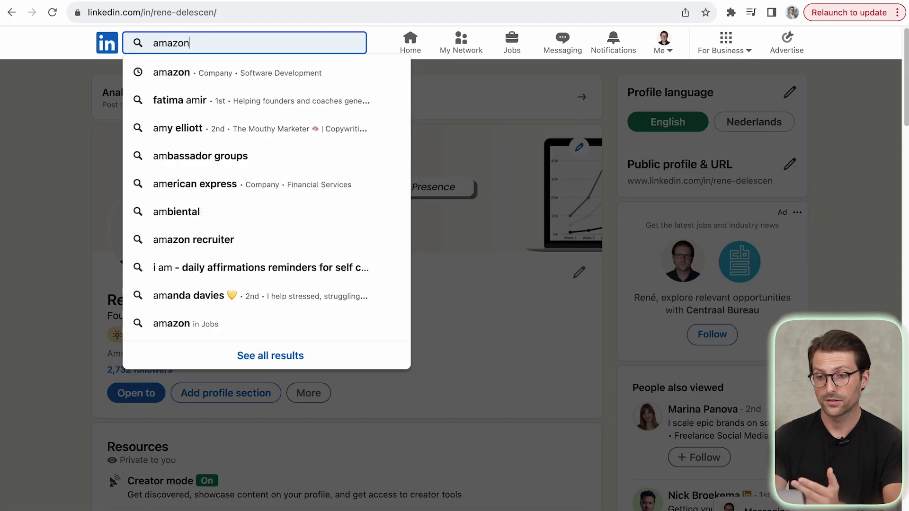
{"action": "left_click", "coordinate": [201, 67]}
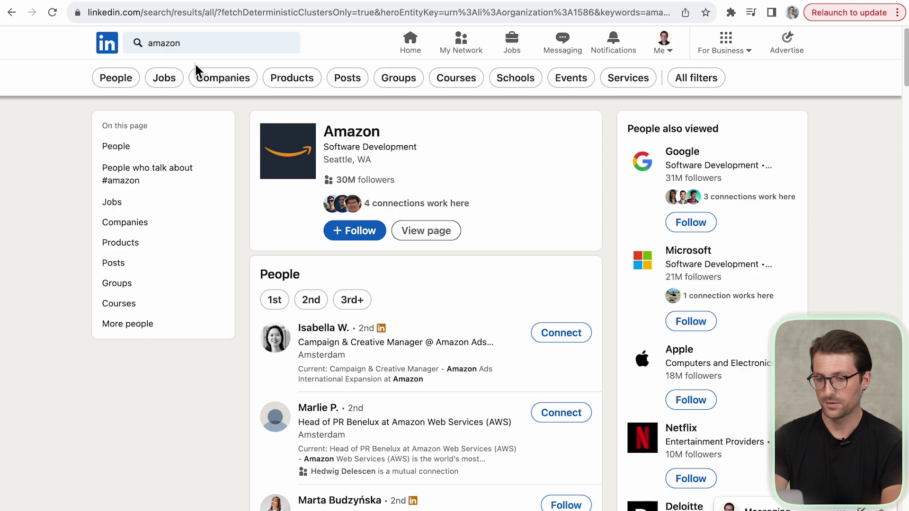
{"action": "left_click", "coordinate": [293, 137]}
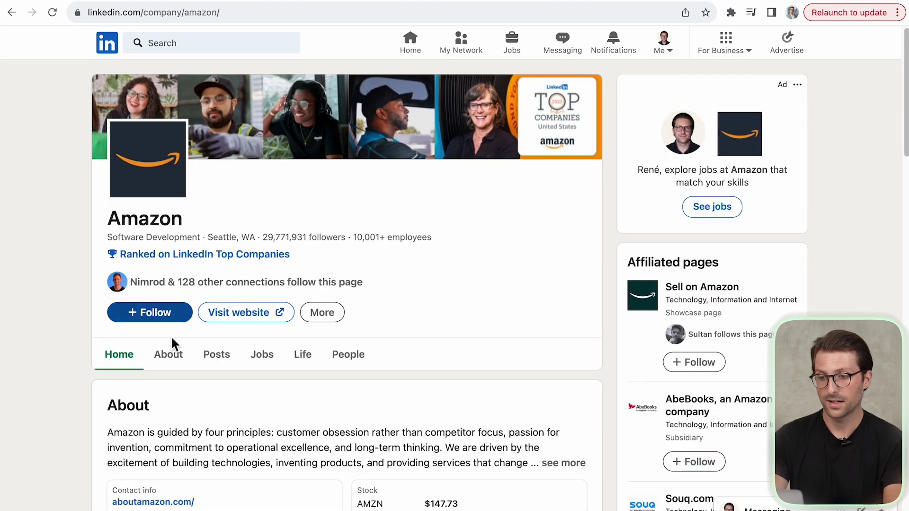
Step: Express interest in working at Amazon from the company's About information, and follow the company
{"action": "left_click", "coordinate": [171, 355]}
{"action": "scroll", "coordinate": [174, 351], "scroll_direction": "down", "scroll_amount": 10}
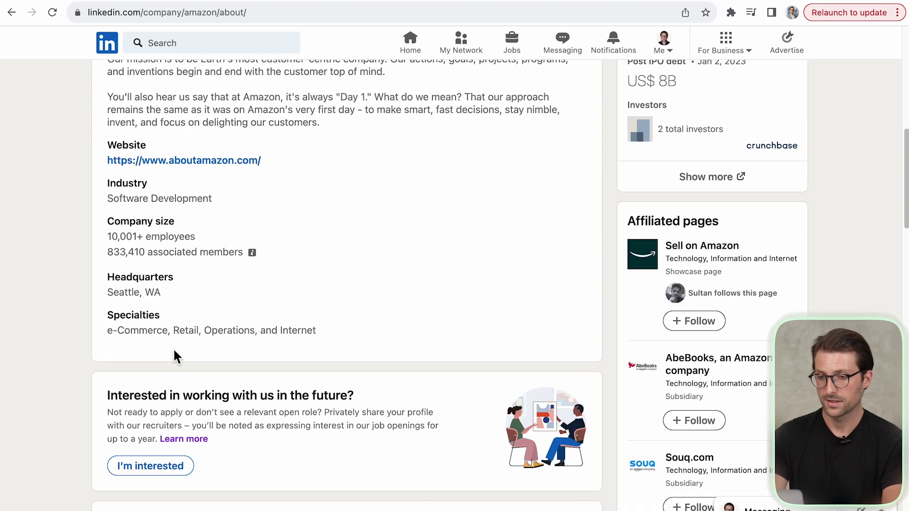
{"action": "scroll", "coordinate": [175, 355], "scroll_direction": "down", "scroll_amount": 3}
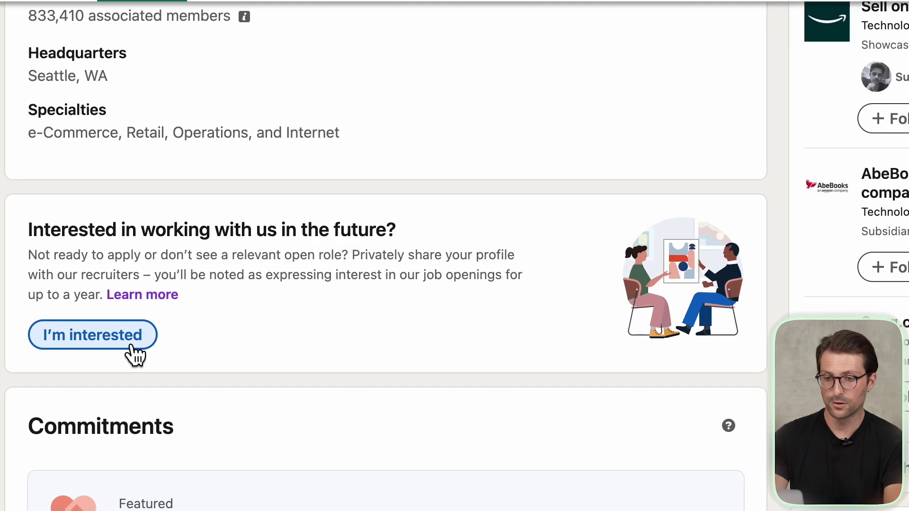
{"action": "left_click", "coordinate": [127, 346]}
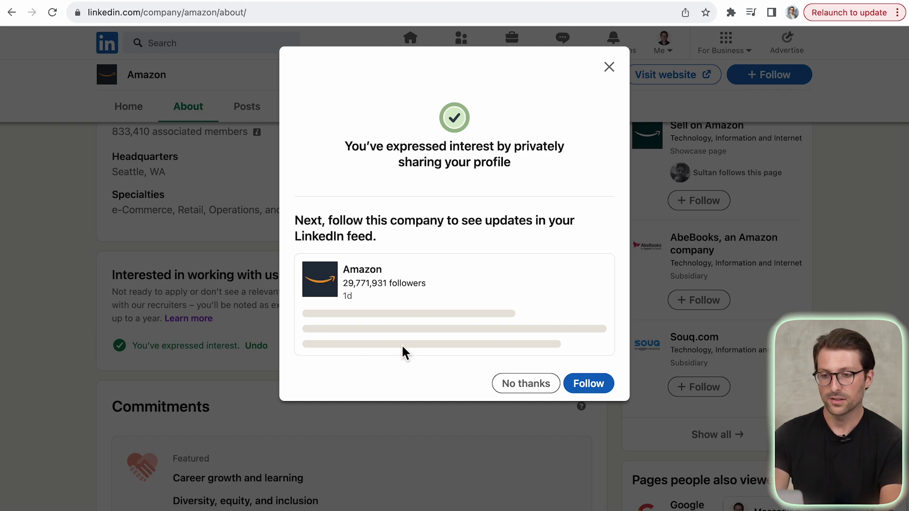
{"action": "left_click", "coordinate": [586, 391]}
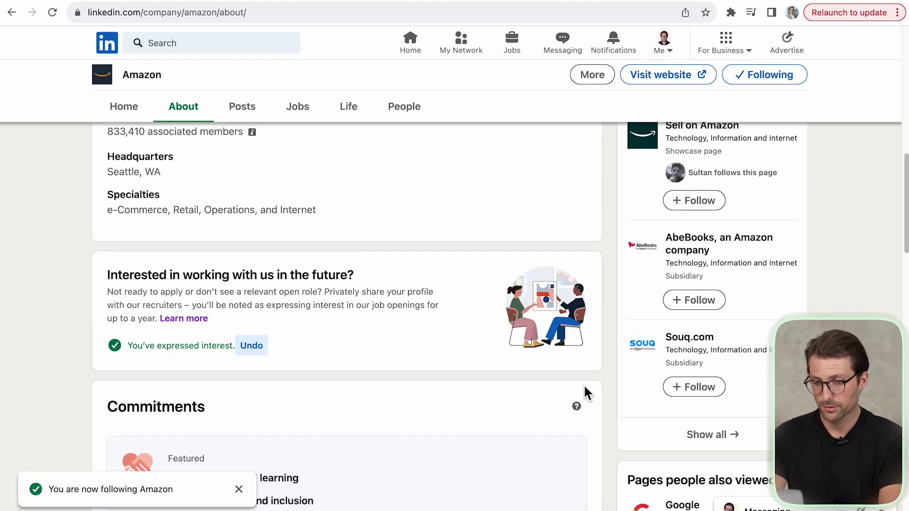
Step: Return to the own profile and show the followed companies in the Interests section
{"action": "left_click", "coordinate": [664, 46]}
{"action": "left_click", "coordinate": [641, 127]}
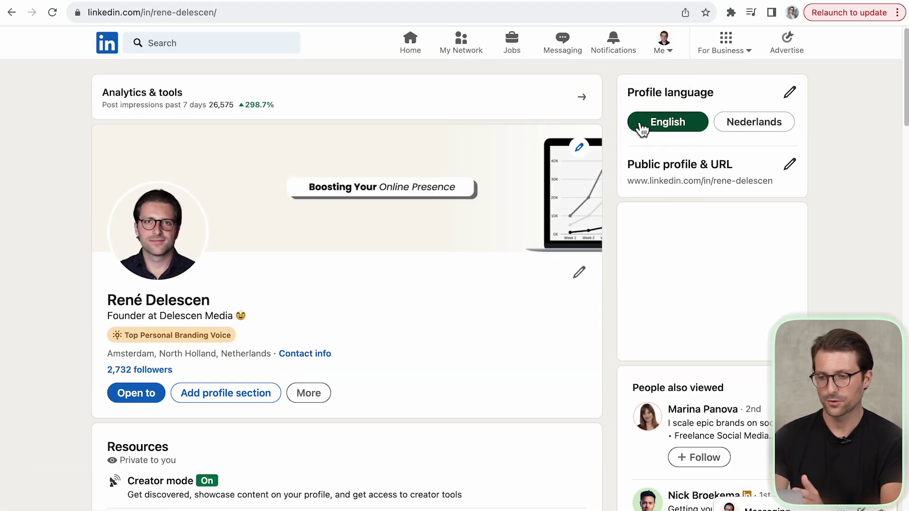
{"action": "scroll", "coordinate": [641, 127], "scroll_direction": "down", "scroll_amount": 20}
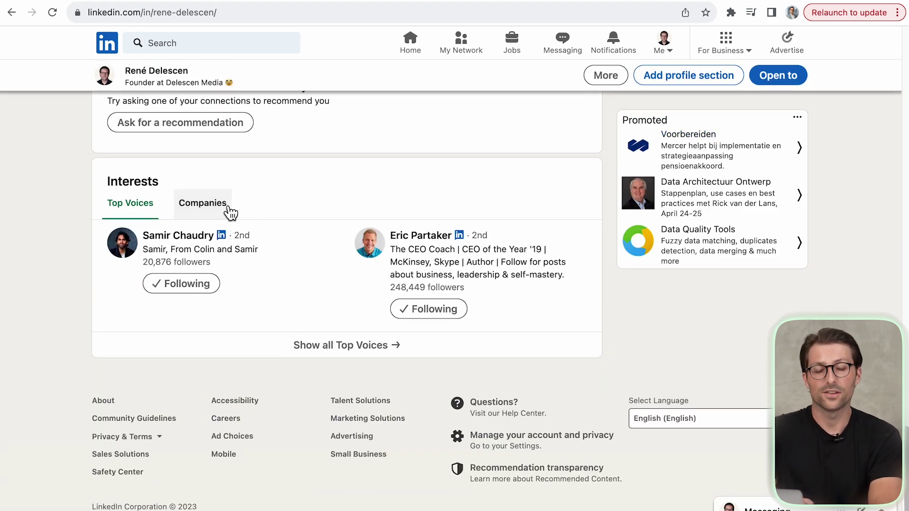
{"action": "left_click", "coordinate": [204, 203]}
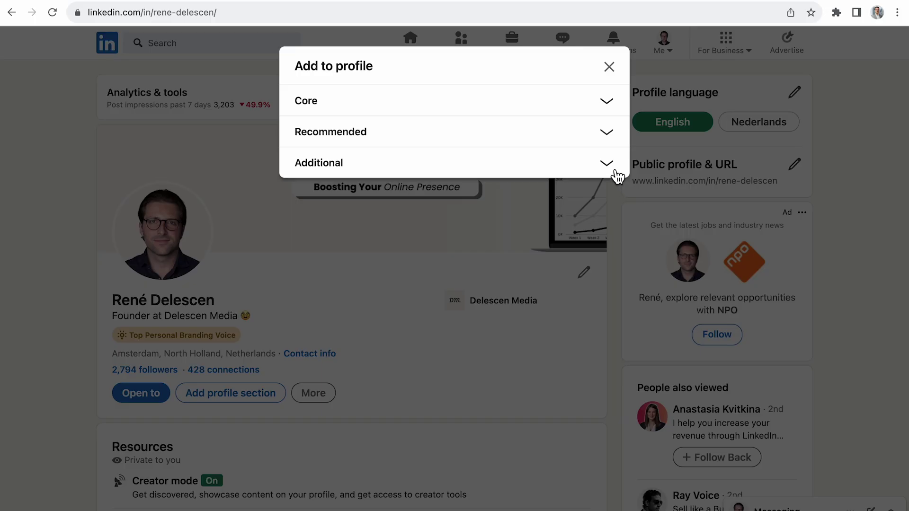
Step: Expand the additional sections that can be added to the profile
{"action": "left_click", "coordinate": [616, 173]}
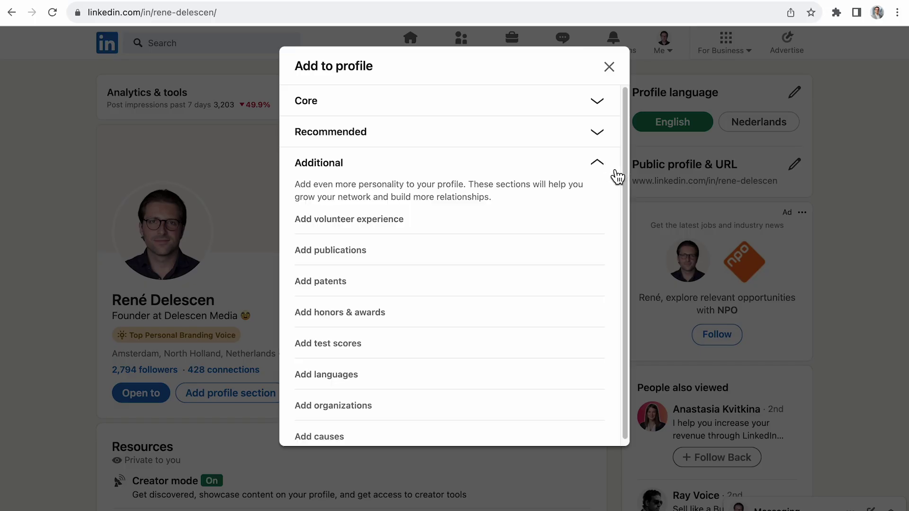